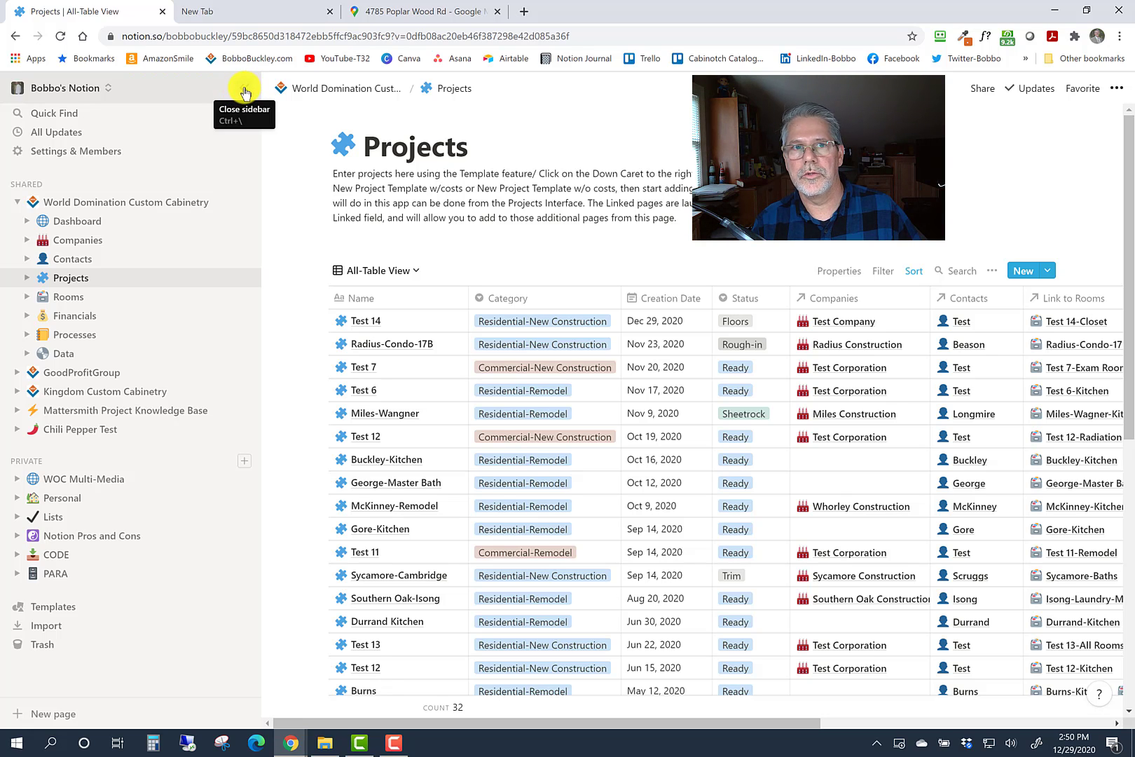
# Toggle the workspace sidebar closed and open, leaving it collapsed so the Projects table gets the full width
pyautogui.click(244, 93)
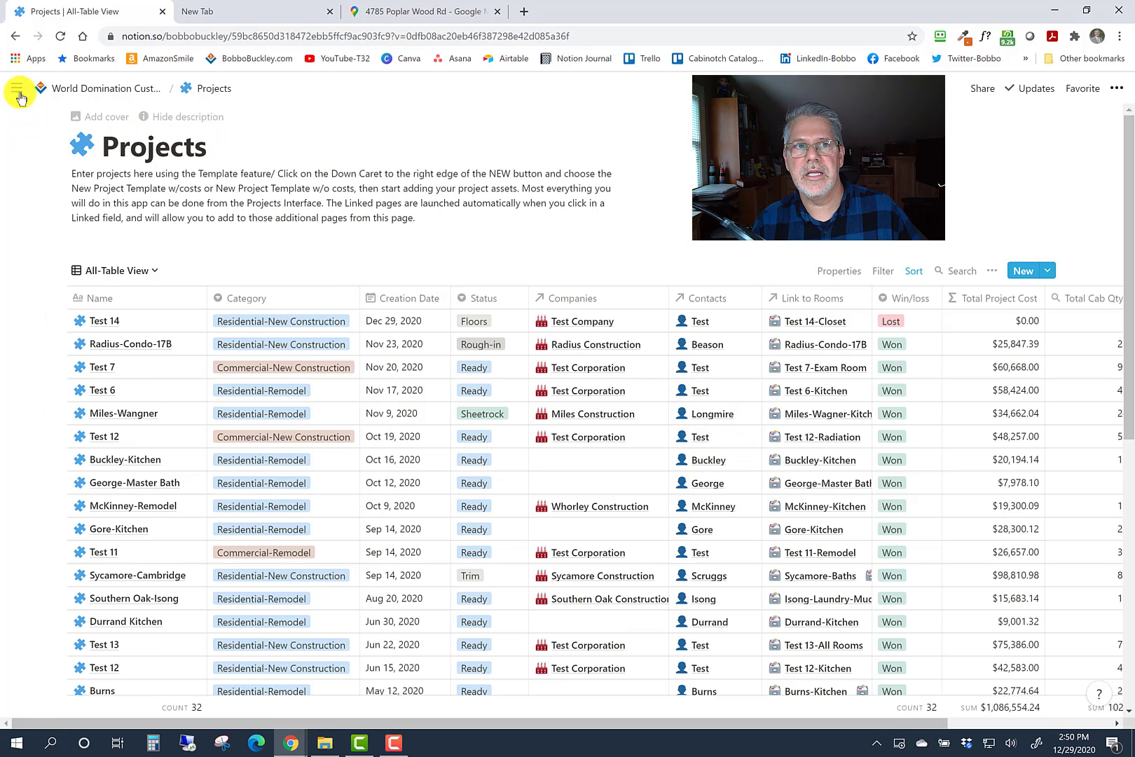
pyautogui.moveTo(19, 97)
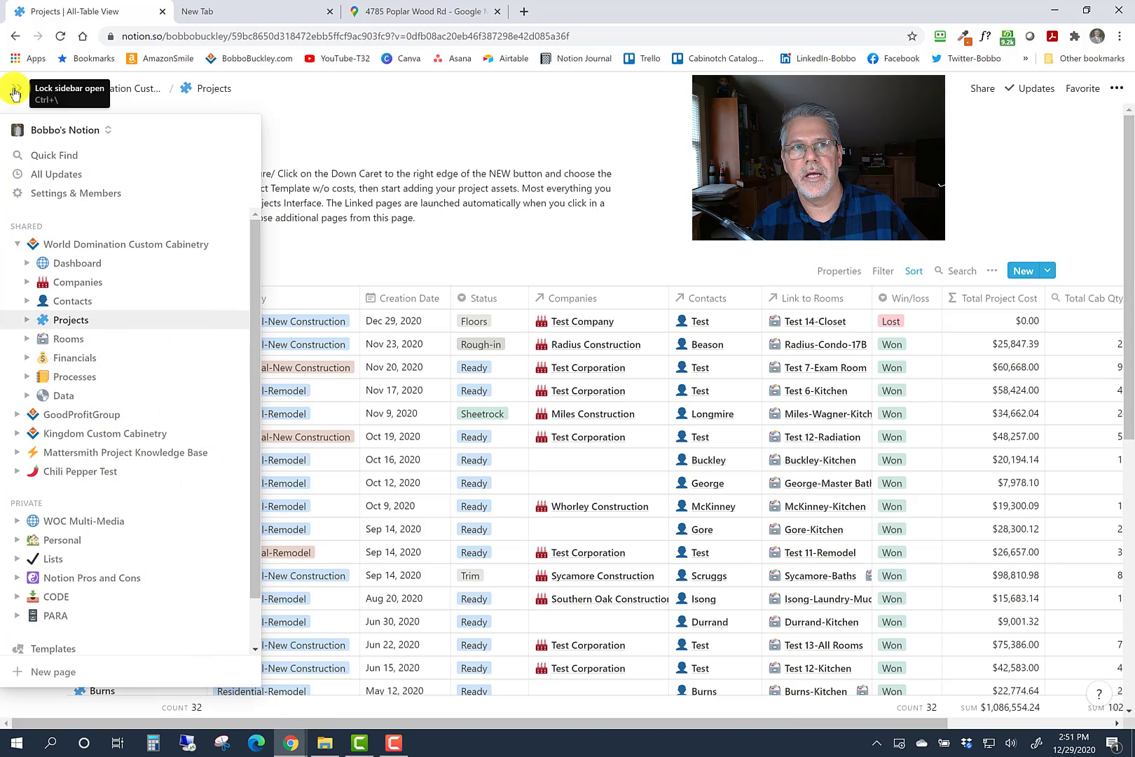
pyautogui.click(12, 91)
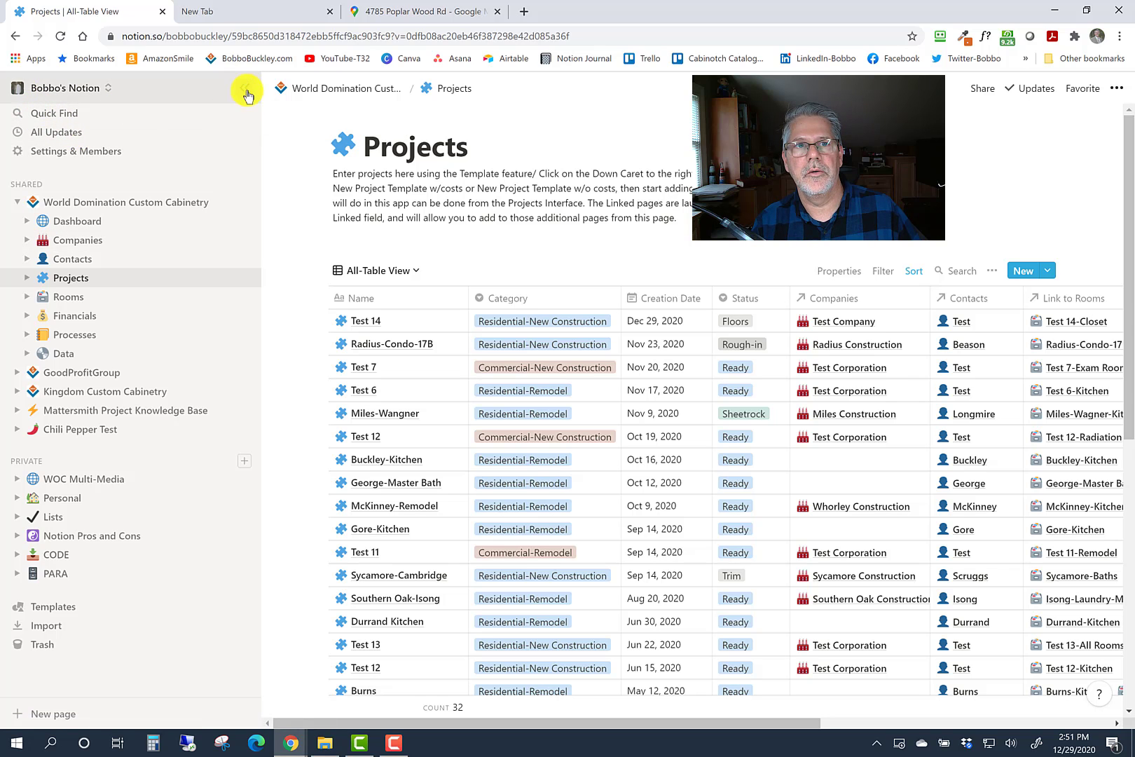
pyautogui.click(245, 92)
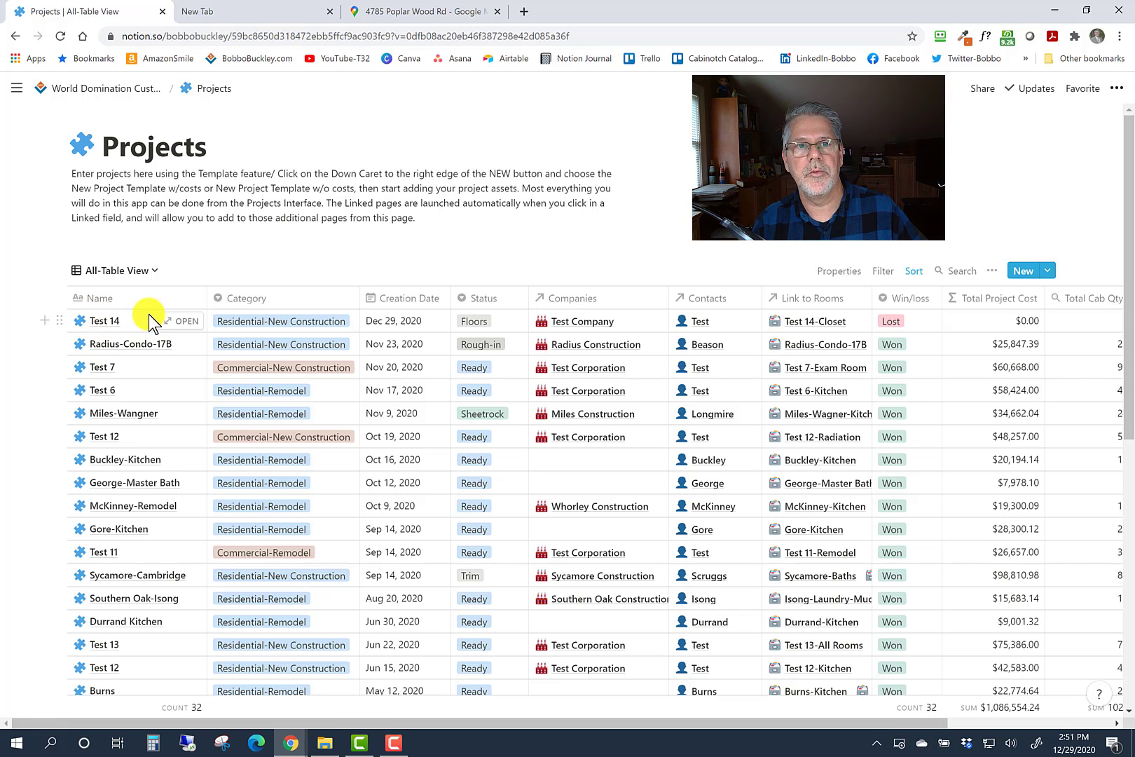
# Create a new Category option named Test for project Test 14 and move it to the start of the option list
pyautogui.click(309, 327)
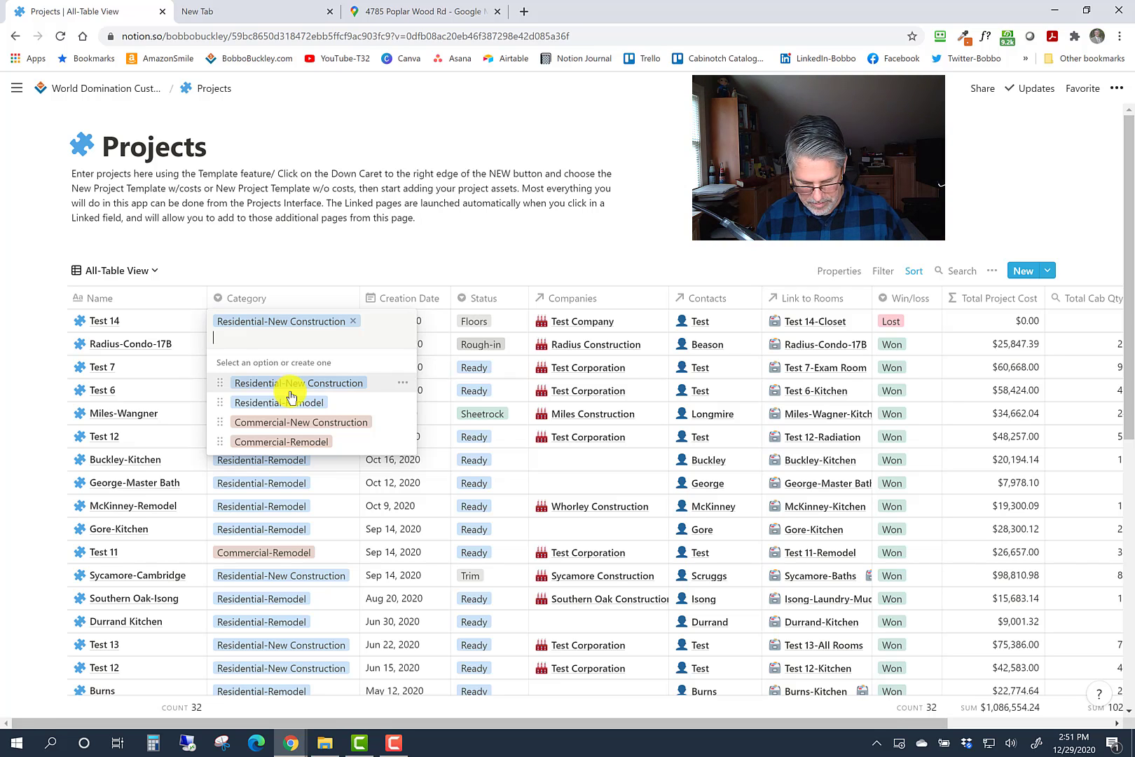
pyautogui.write('Test')
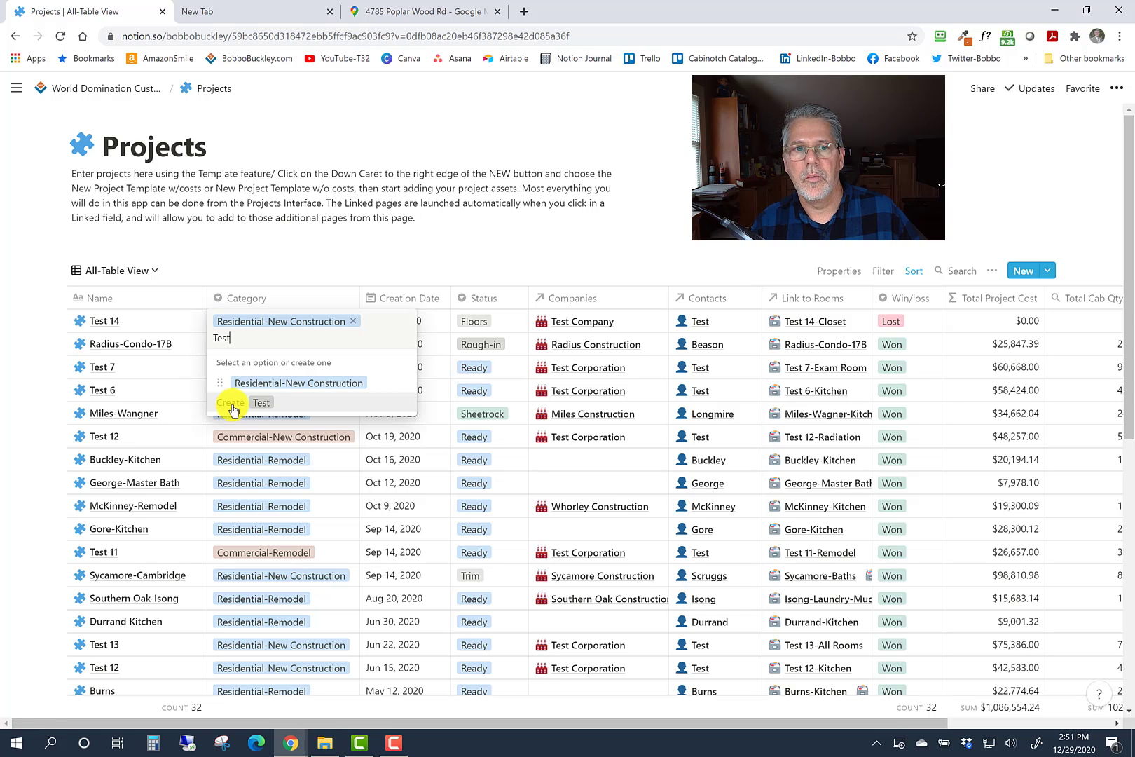
pyautogui.click(233, 410)
pyautogui.click(285, 322)
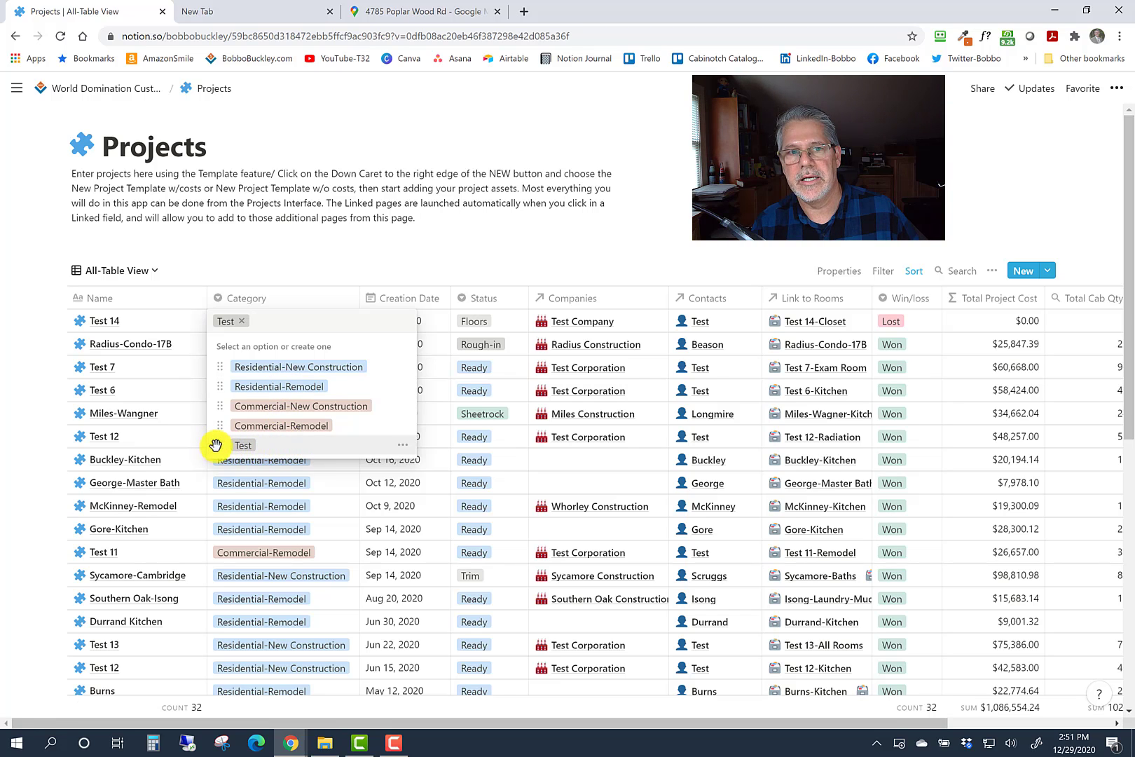
pyautogui.moveTo(220, 445); pyautogui.dragTo(218, 364)
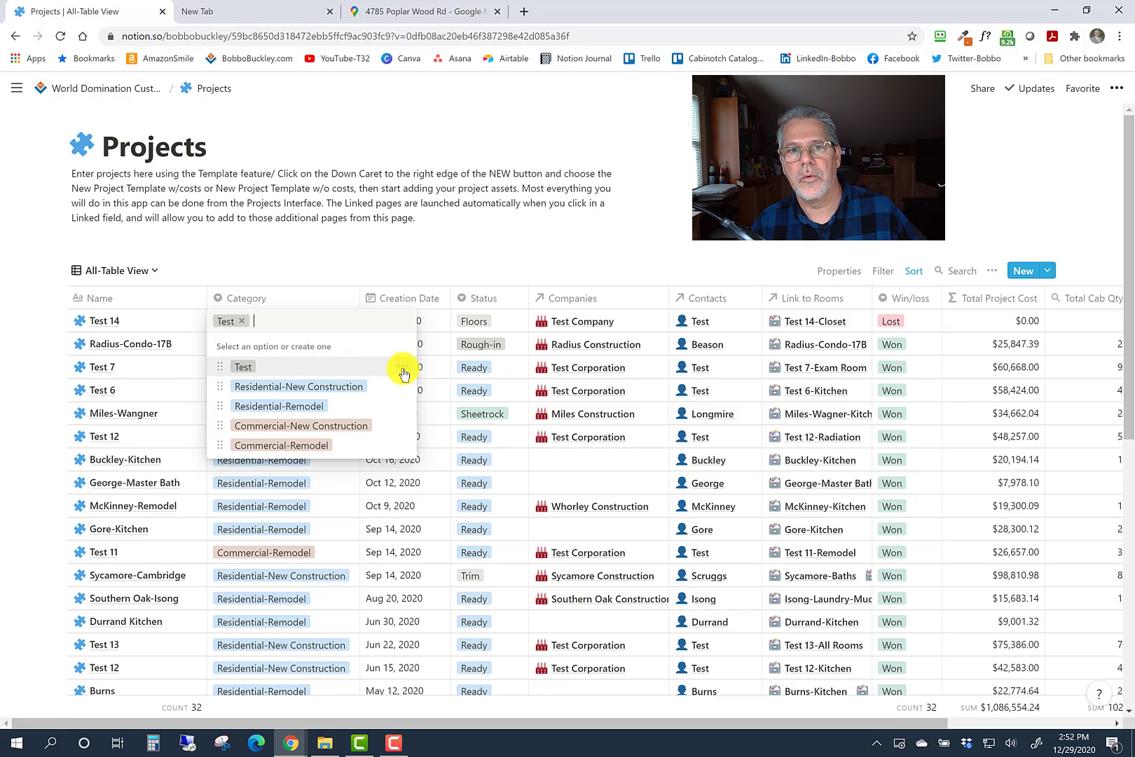
# Try different colors for the Test category option, ending with Pink
pyautogui.click(404, 368)
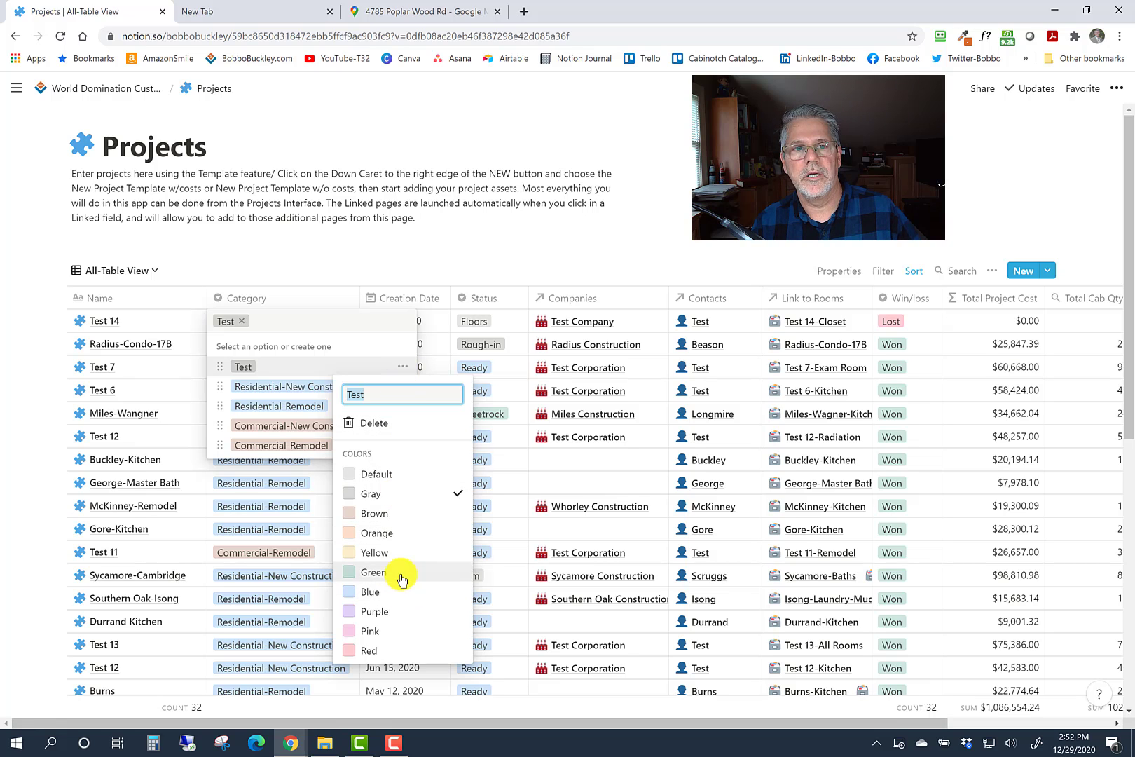
pyautogui.click(402, 576)
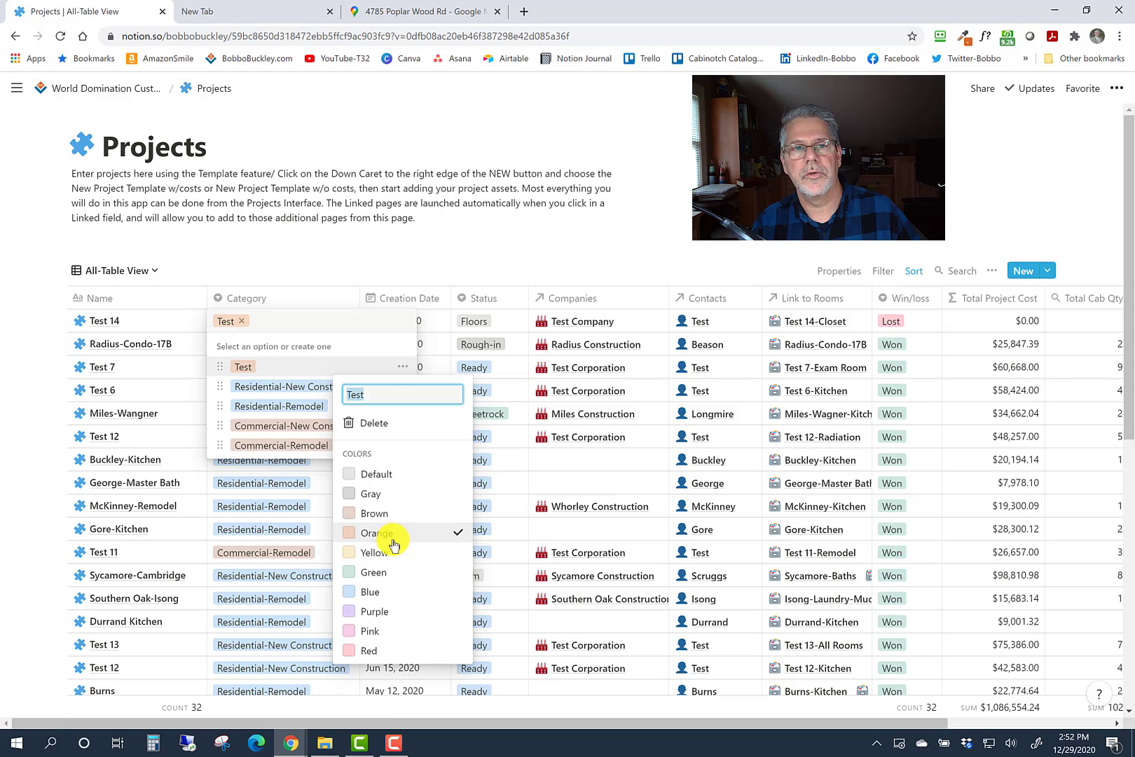
pyautogui.click(392, 634)
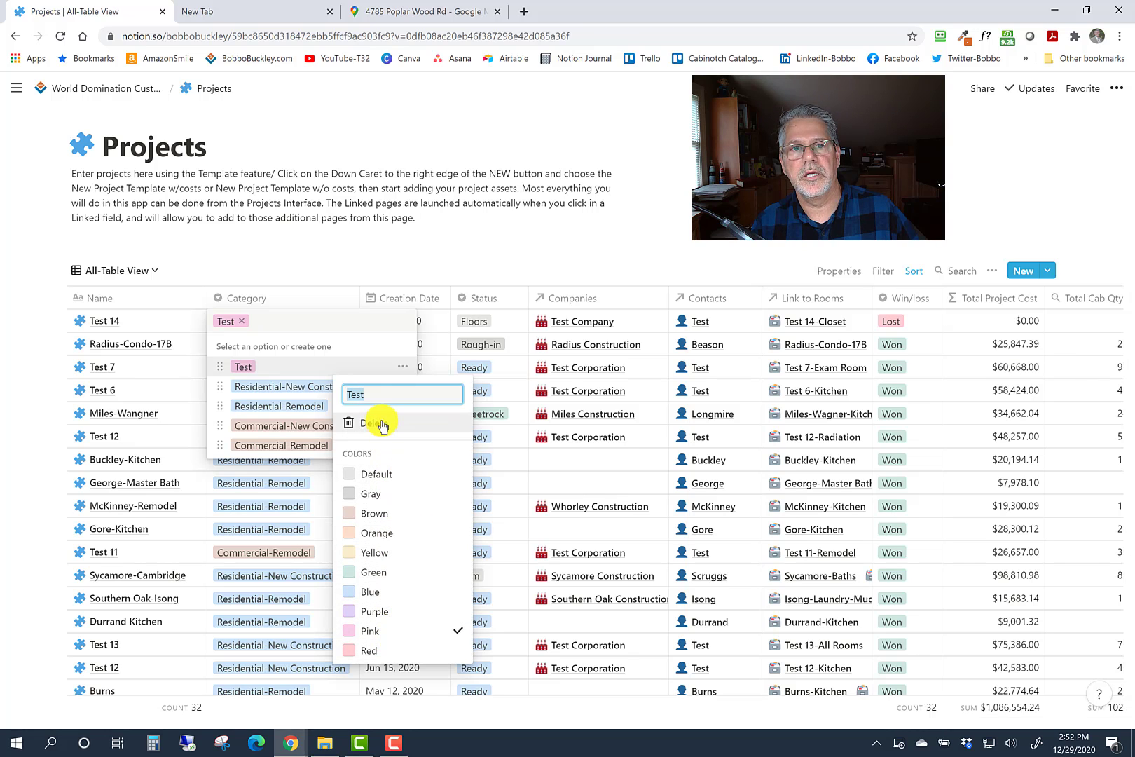
# Delete the Test category option and assign Residential-New Construction to project Test 14
pyautogui.click(378, 423)
pyautogui.click(580, 421)
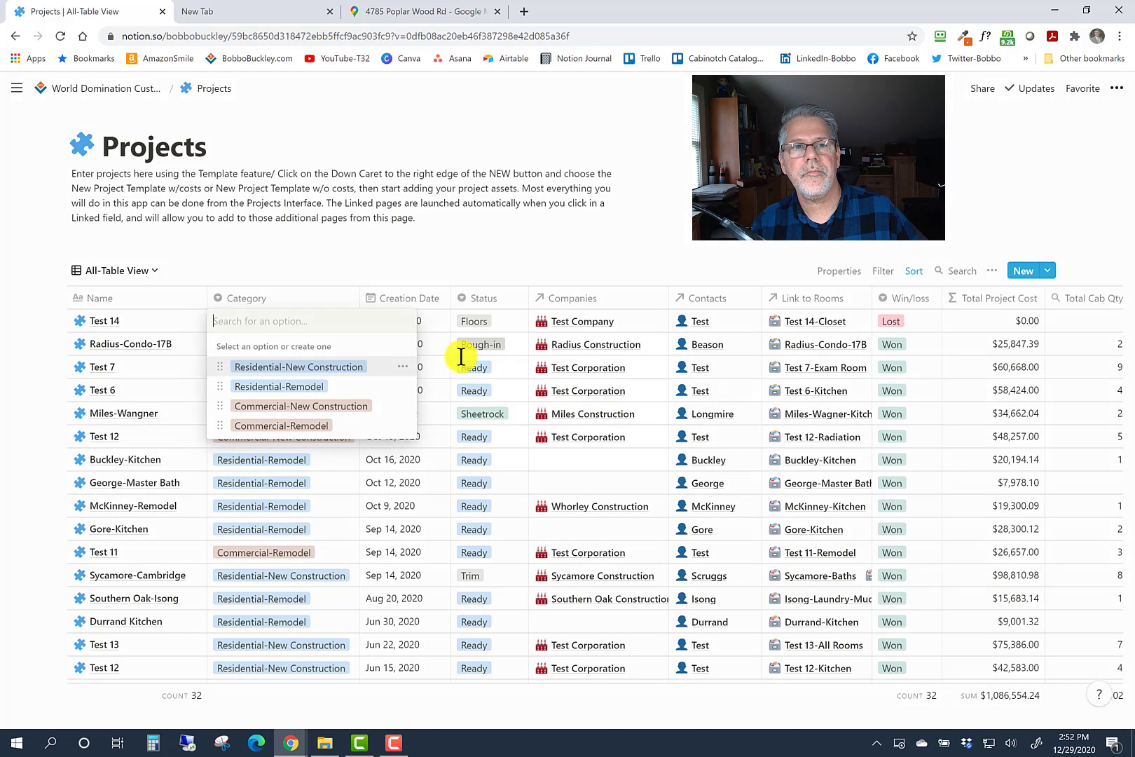
pyautogui.click(280, 366)
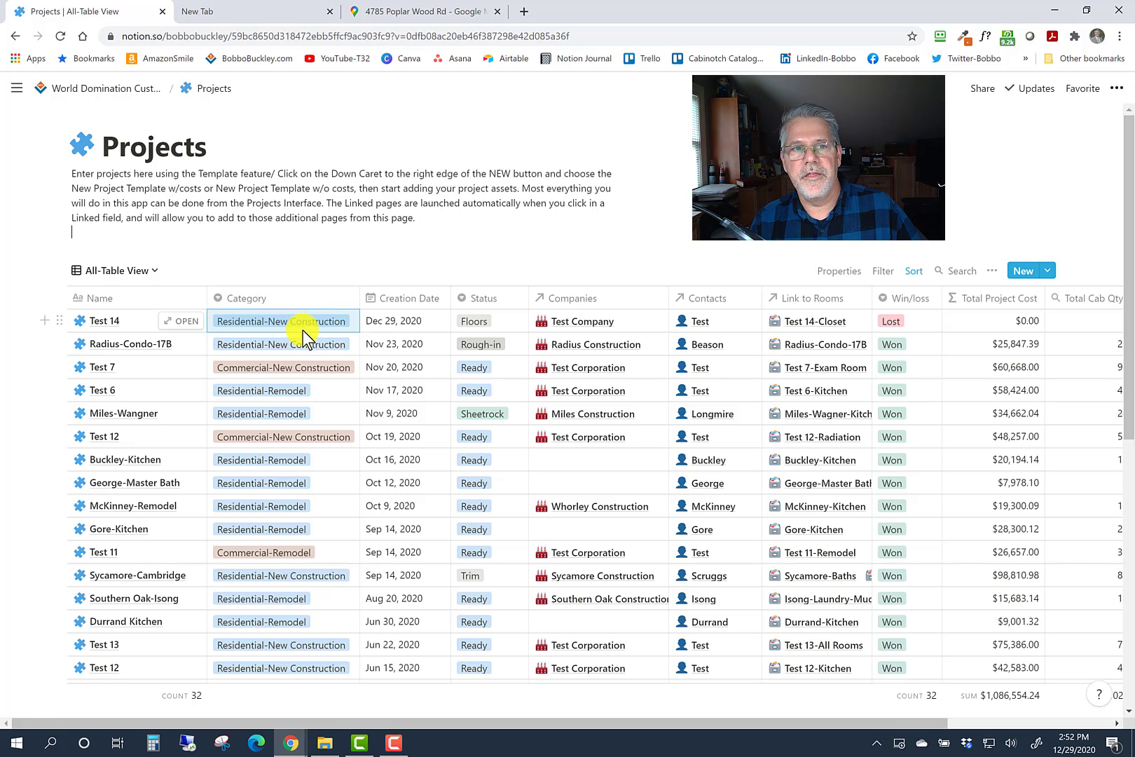
# Check the Creation Date column's property type and the date picker of project Test 14
pyautogui.click(410, 302)
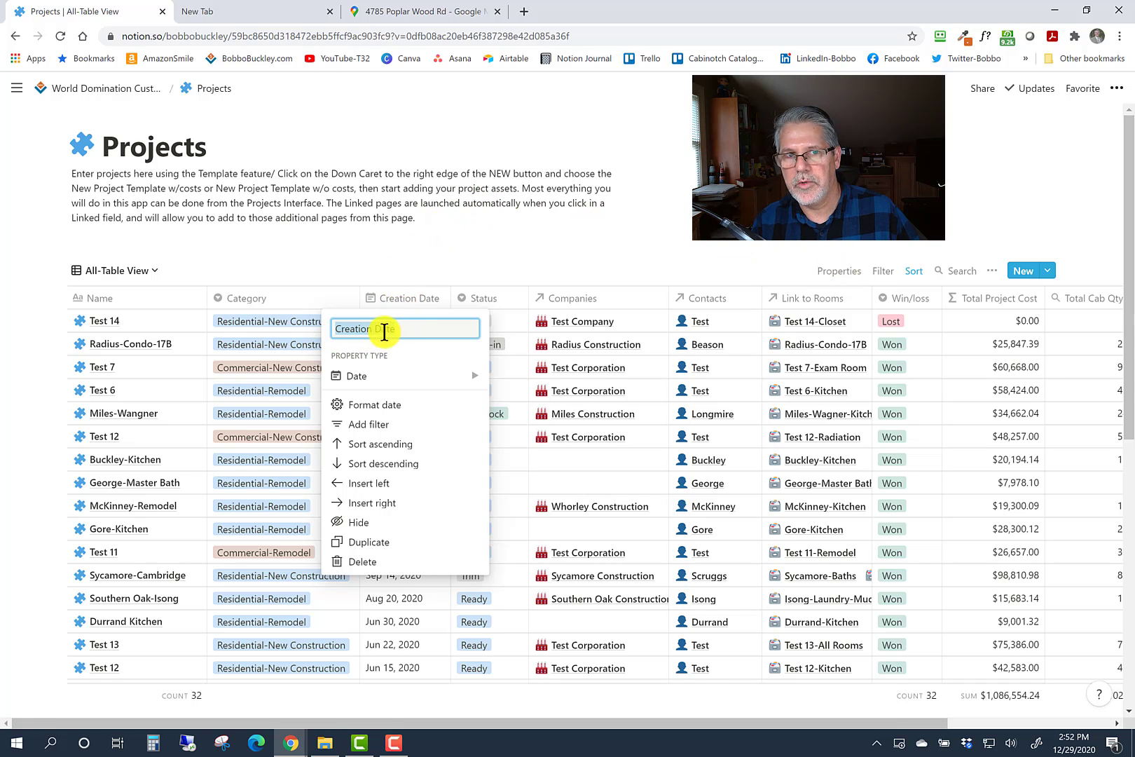
pyautogui.moveTo(399, 389)
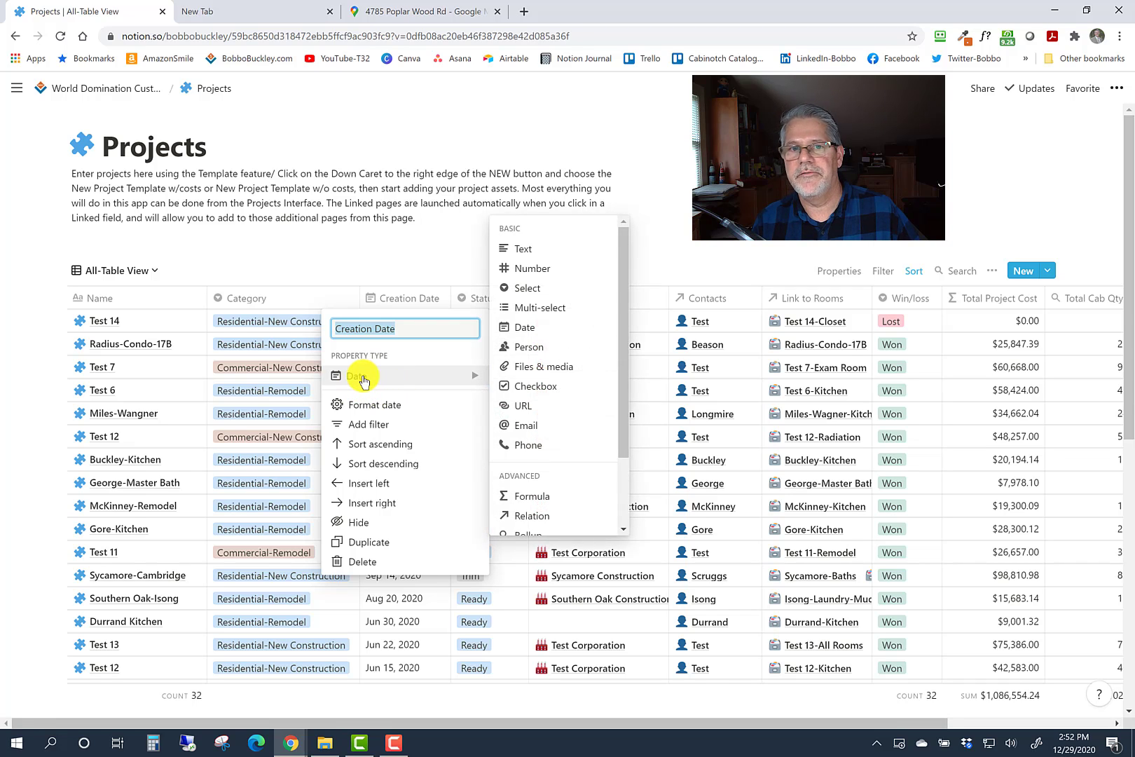
pyautogui.click(412, 272)
pyautogui.click(410, 321)
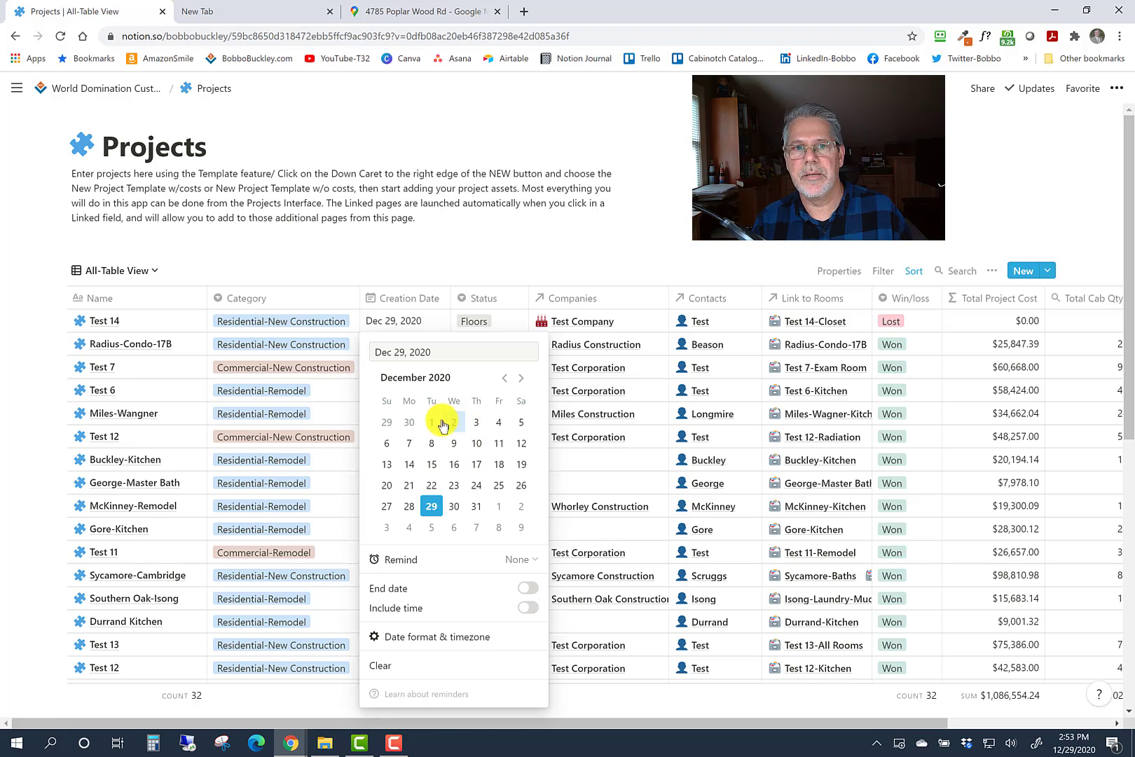
pyautogui.click(400, 290)
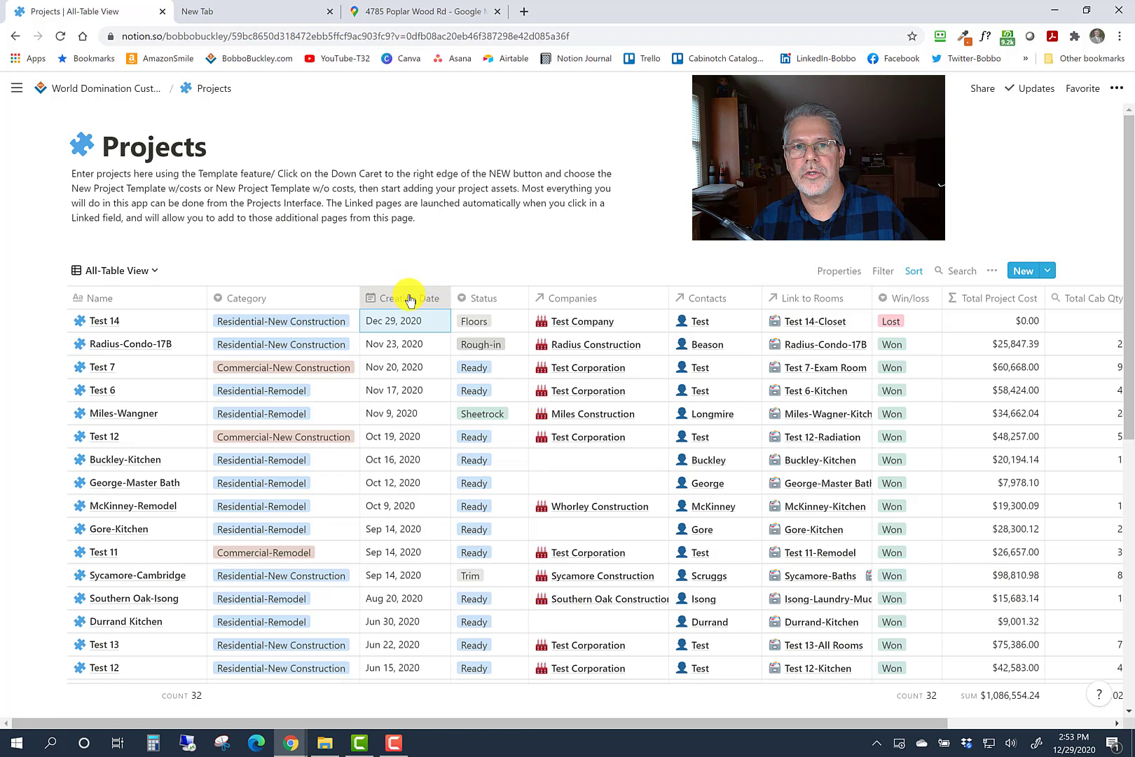
# Examine the full list of basic and advanced property types available for the Creation Date column
pyautogui.click(406, 297)
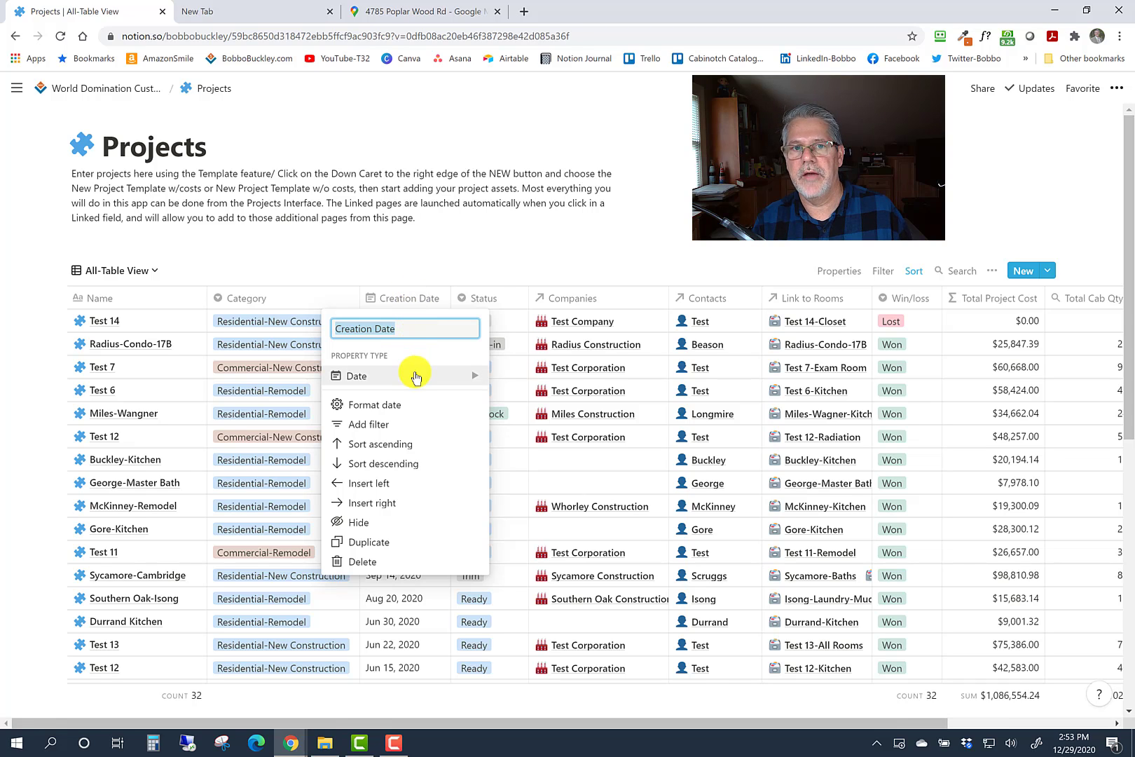
pyautogui.moveTo(410, 379)
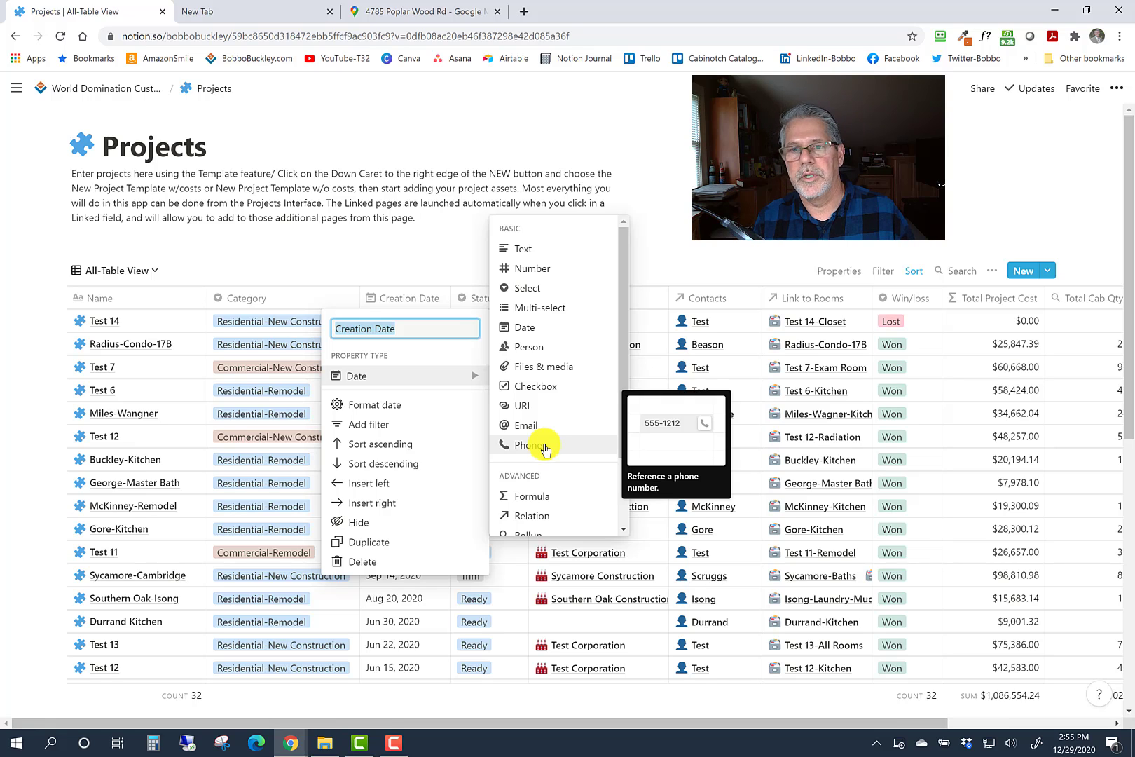
pyautogui.scroll(-2, 546, 449)
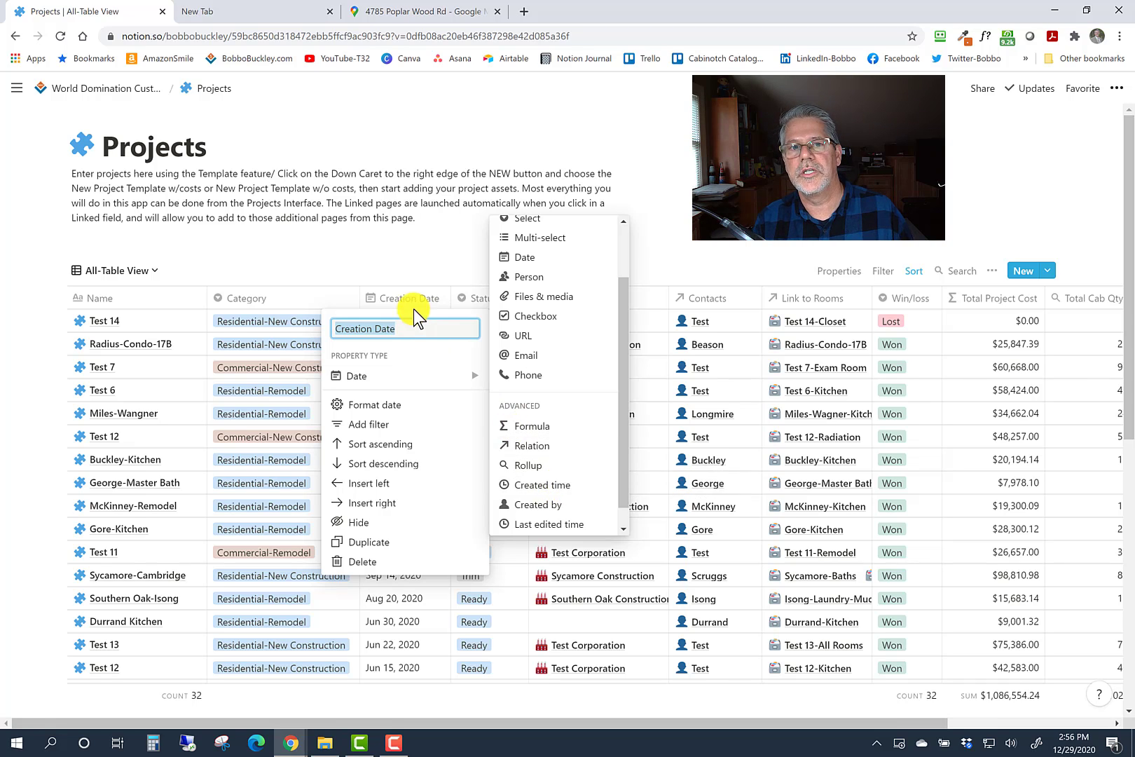
pyautogui.moveTo(401, 373)
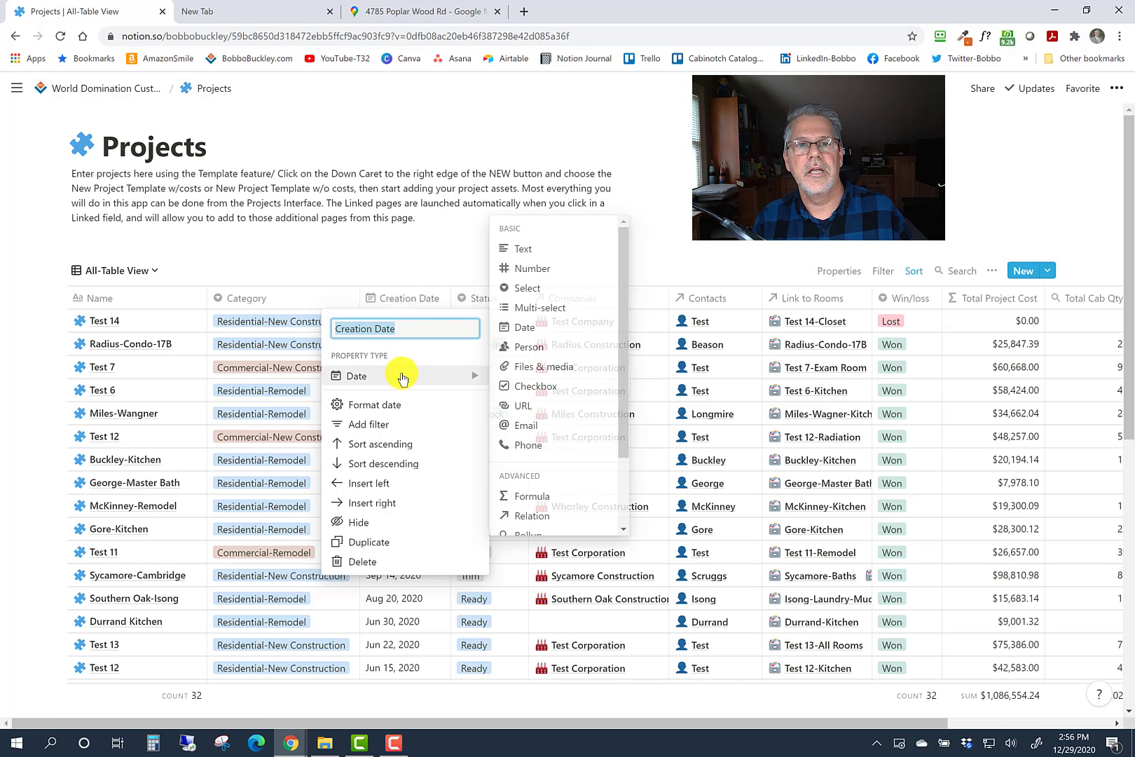
pyautogui.scroll(-2, 575, 486)
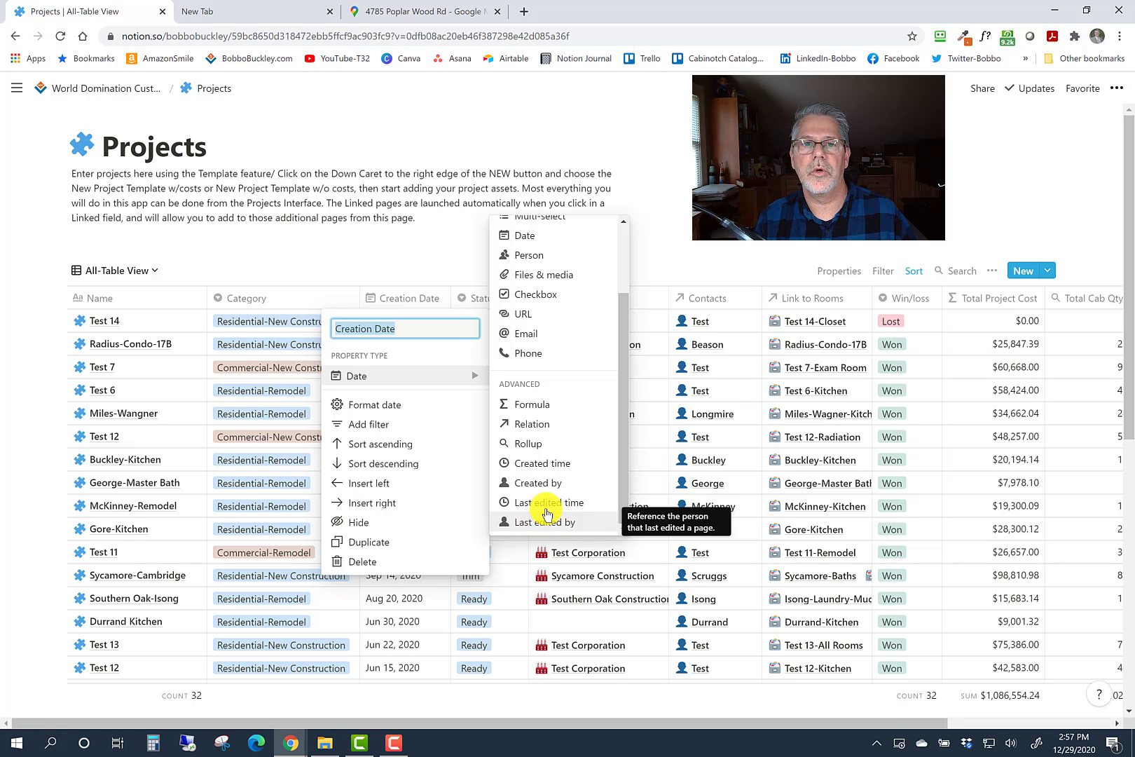
pyautogui.click(403, 298)
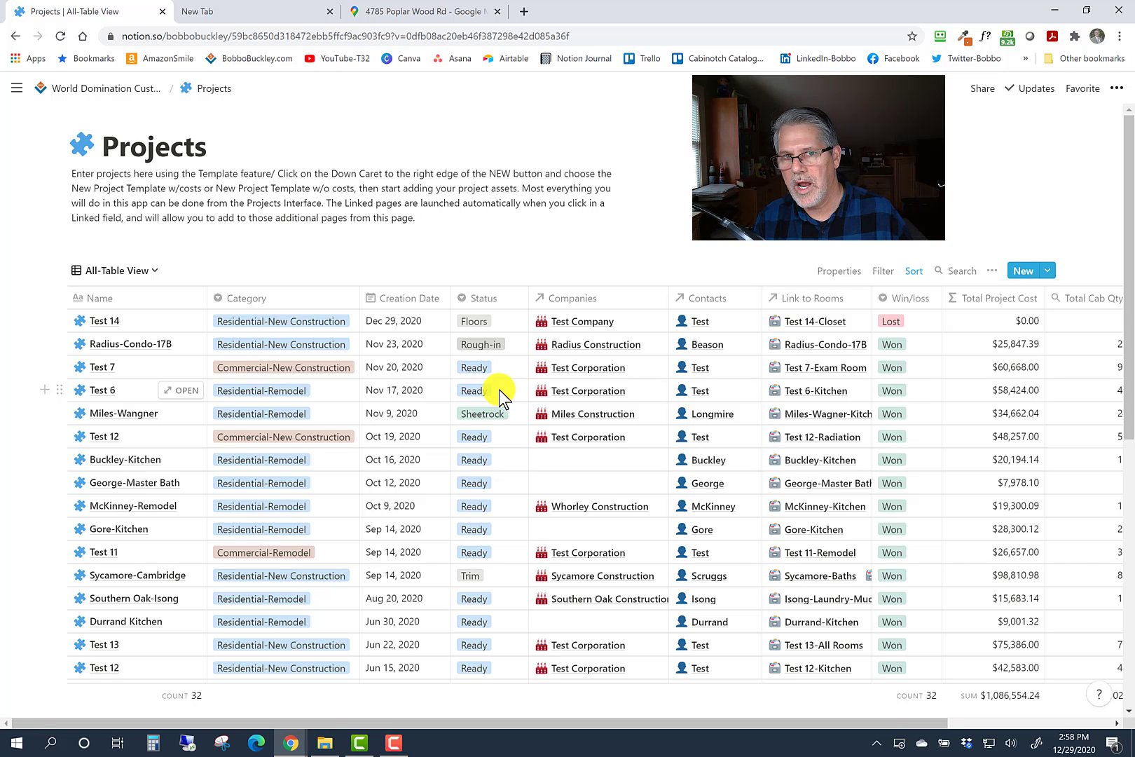
# Review the Status options available for project Test 14 without changing its status
pyautogui.click(500, 320)
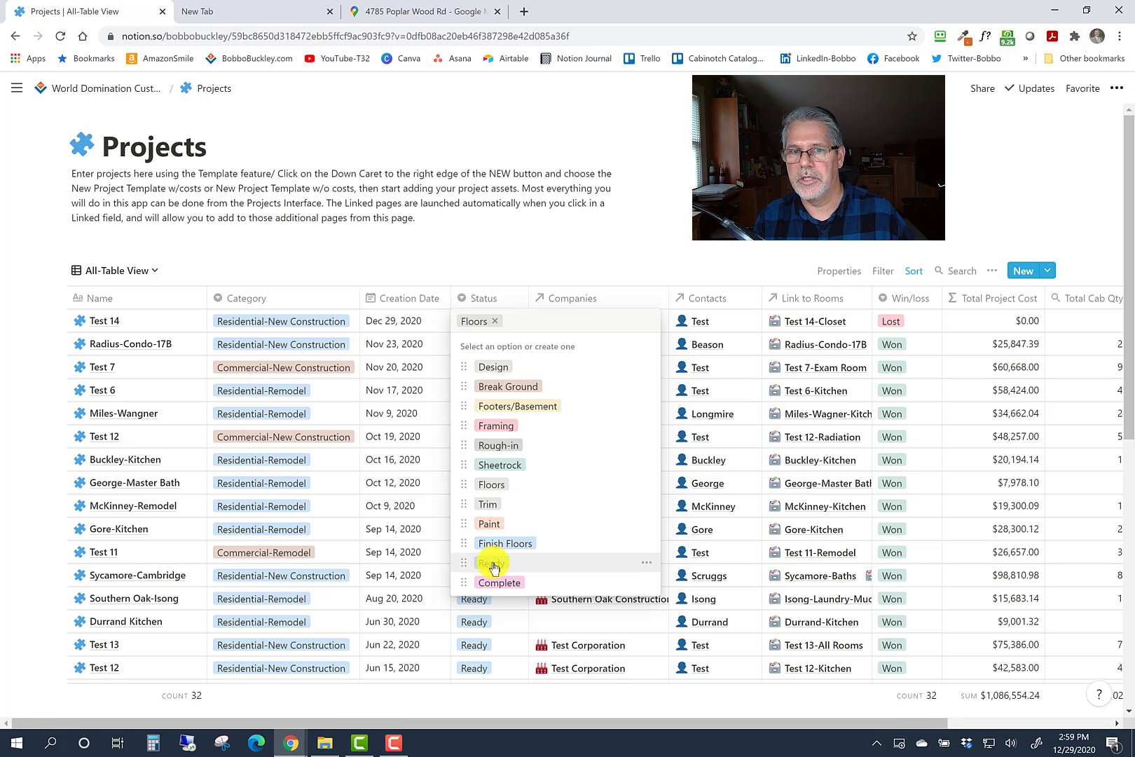
pyautogui.press('Escape')
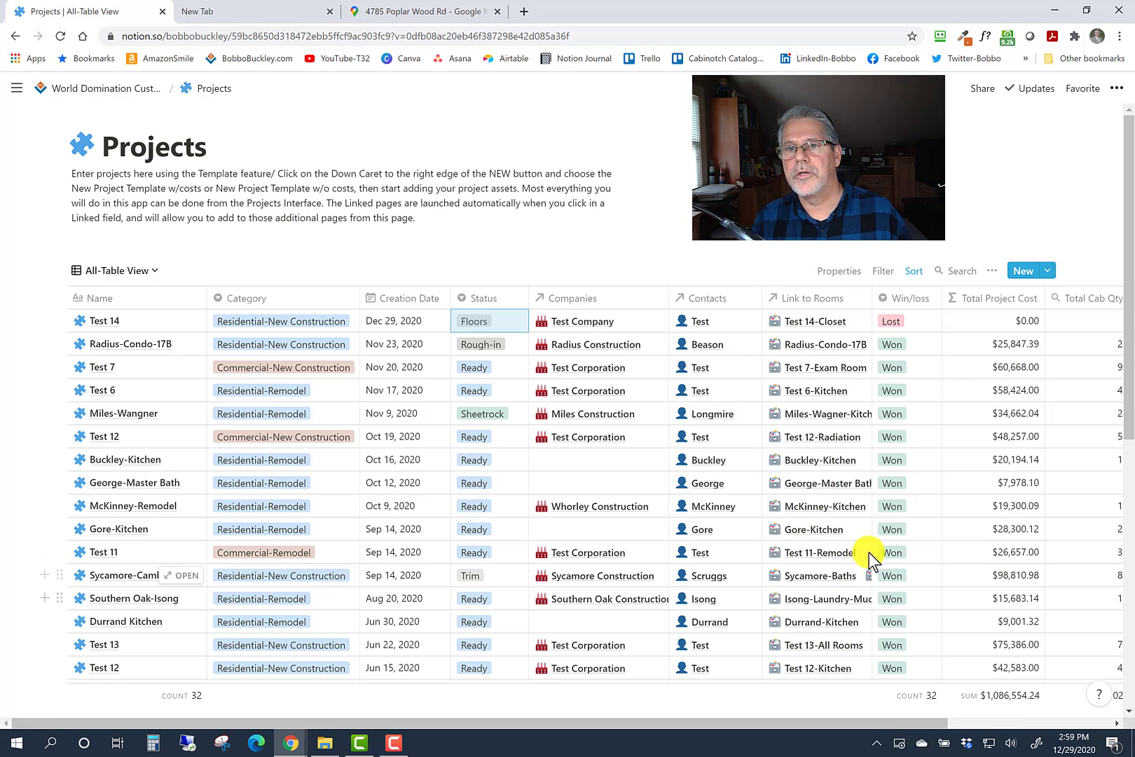
# Examine the Win/loss column across all projects, along with the totals of the Total Project Cost and Total Cab Qty. columns
pyautogui.moveTo(873, 298)
pyautogui.mouseDown()
pyautogui.moveTo(1023, 303)
pyautogui.moveTo(872, 312)
pyautogui.mouseUp()
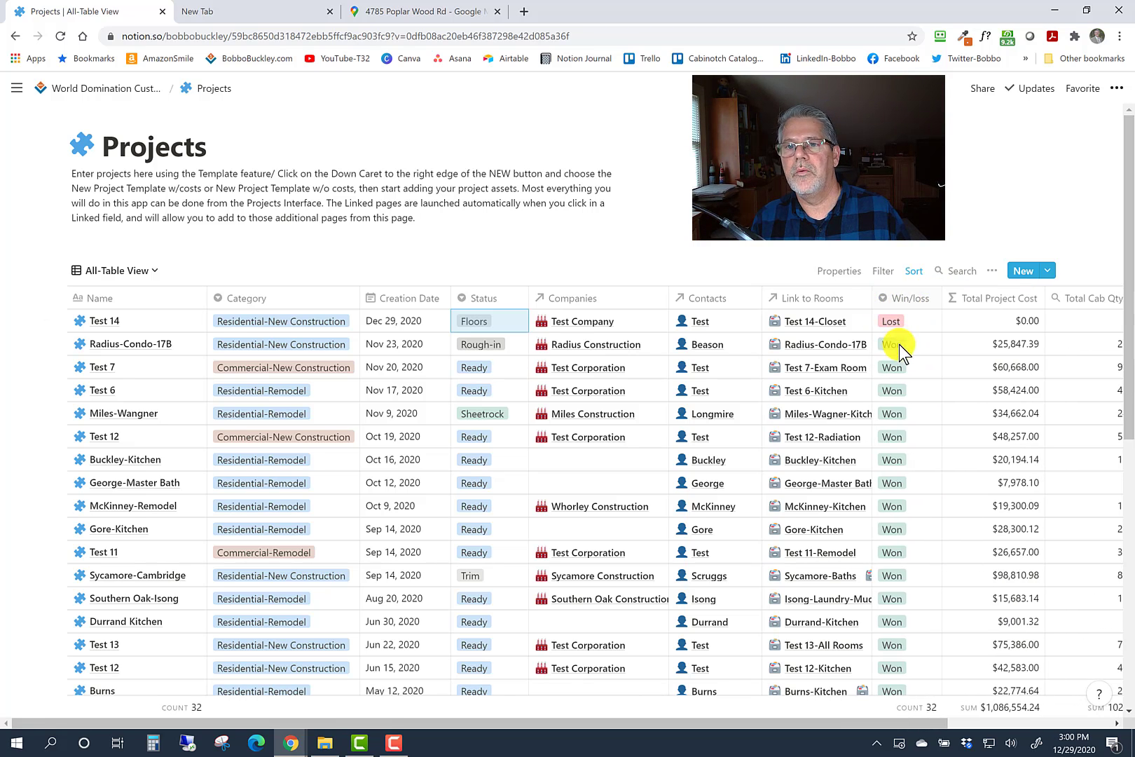
pyautogui.scroll(-2, 926, 406)
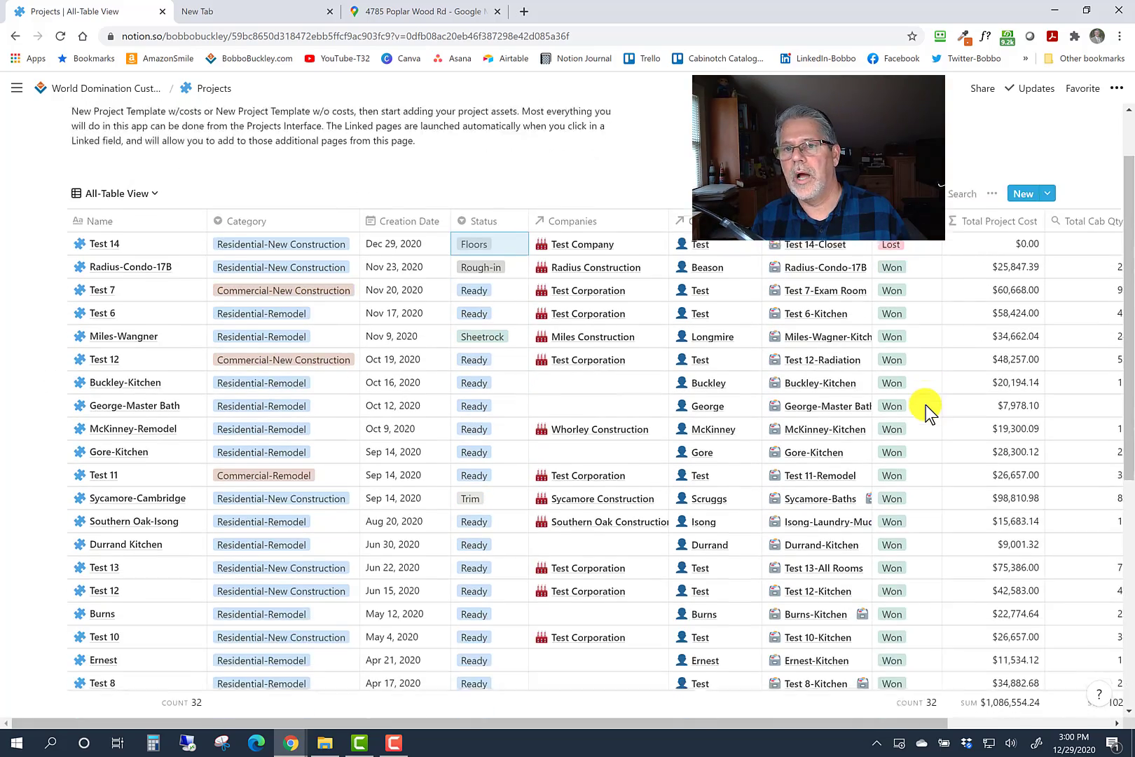
pyautogui.scroll(-3, 926, 410)
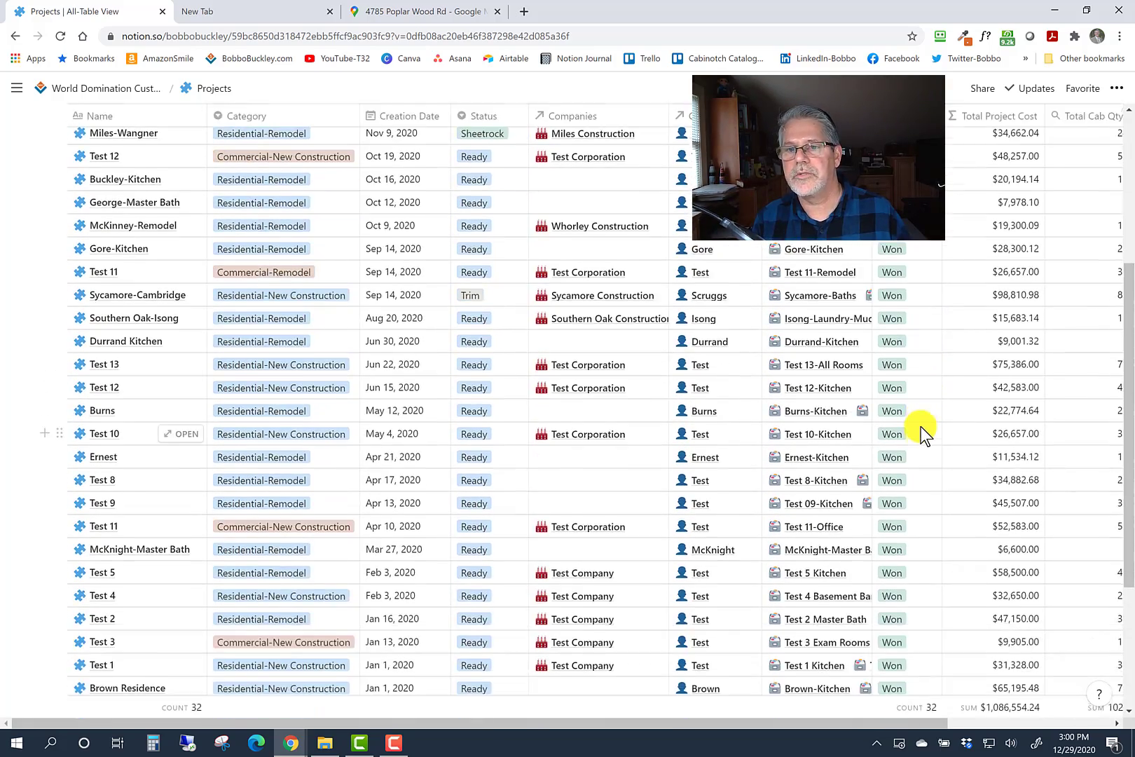
pyautogui.scroll(-2, 920, 429)
pyautogui.scroll(3, 920, 425)
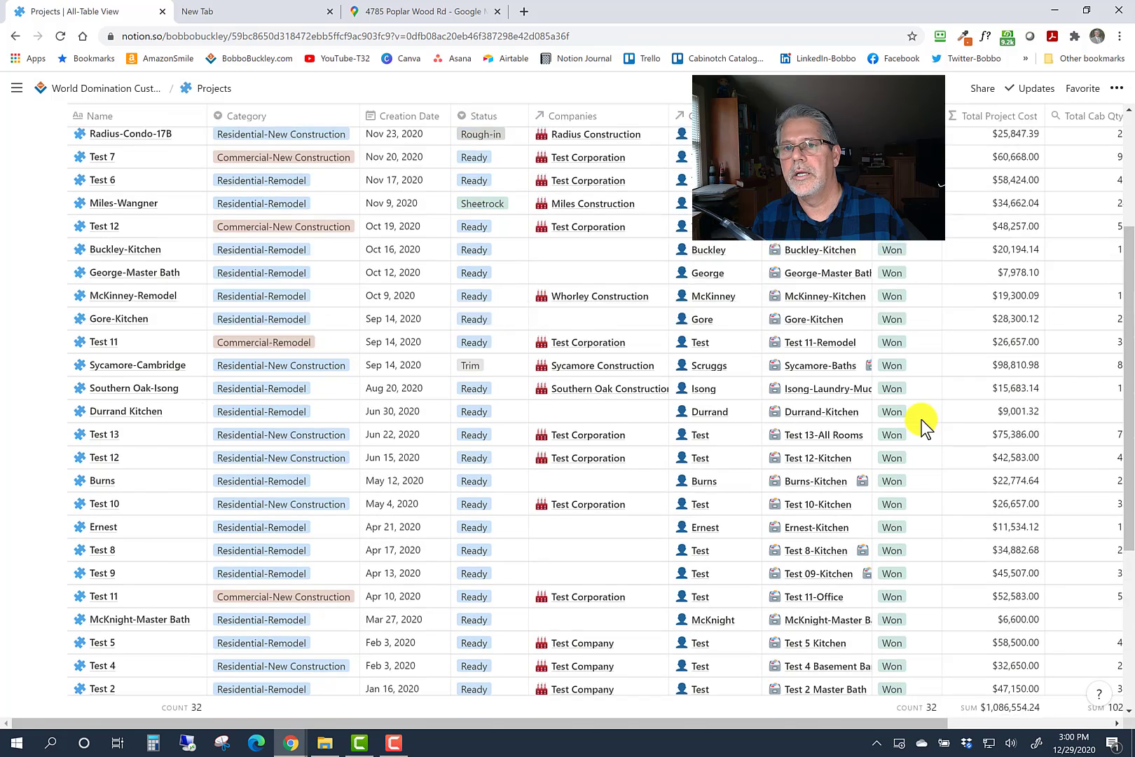
pyautogui.scroll(3, 921, 422)
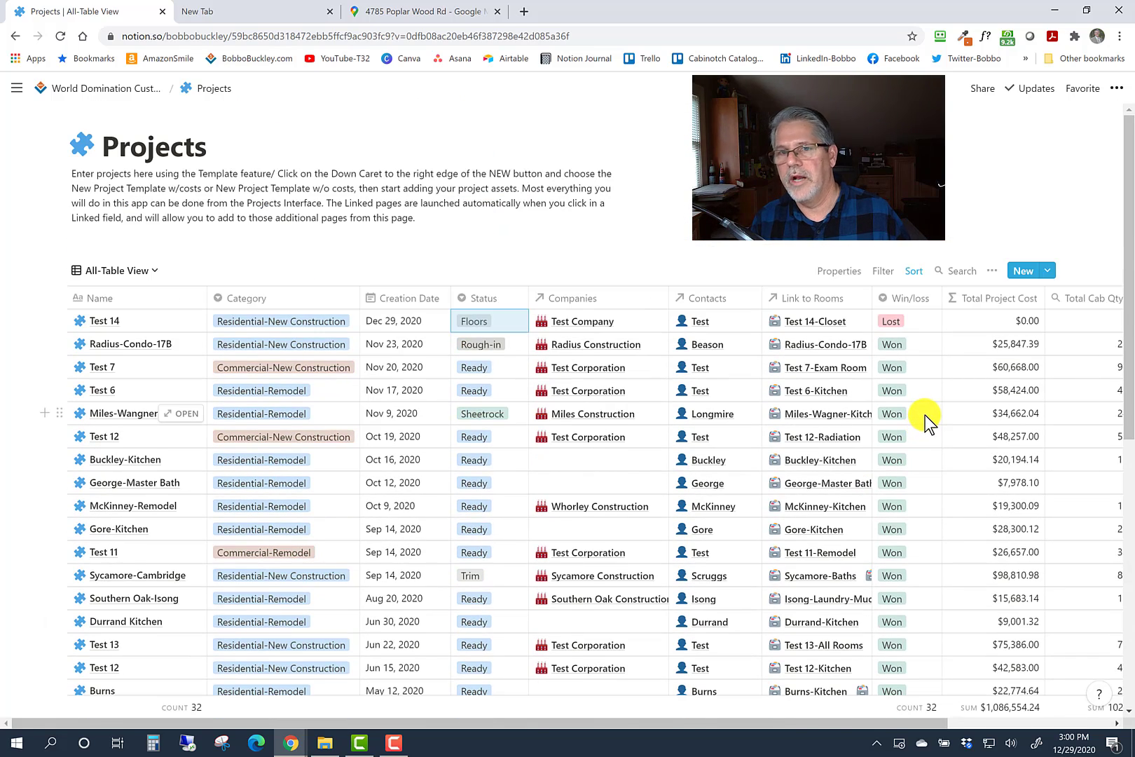
pyautogui.scroll(-1, 922, 337)
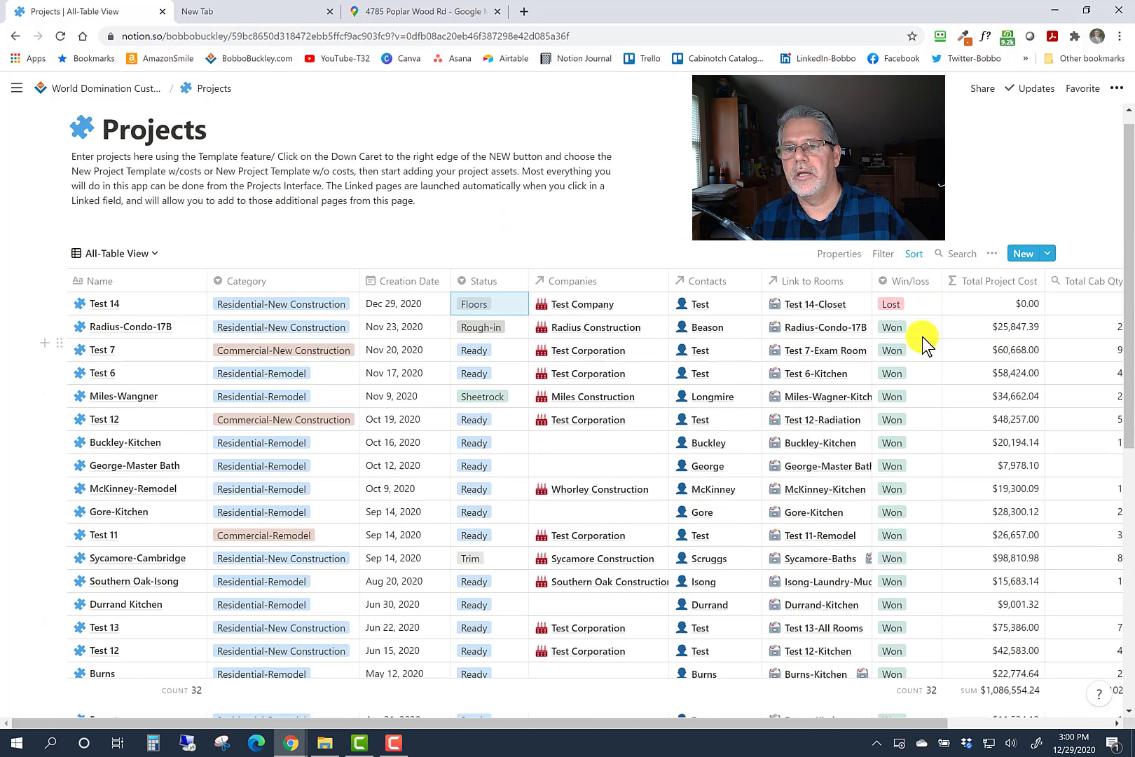
pyautogui.scroll(-3, 938, 506)
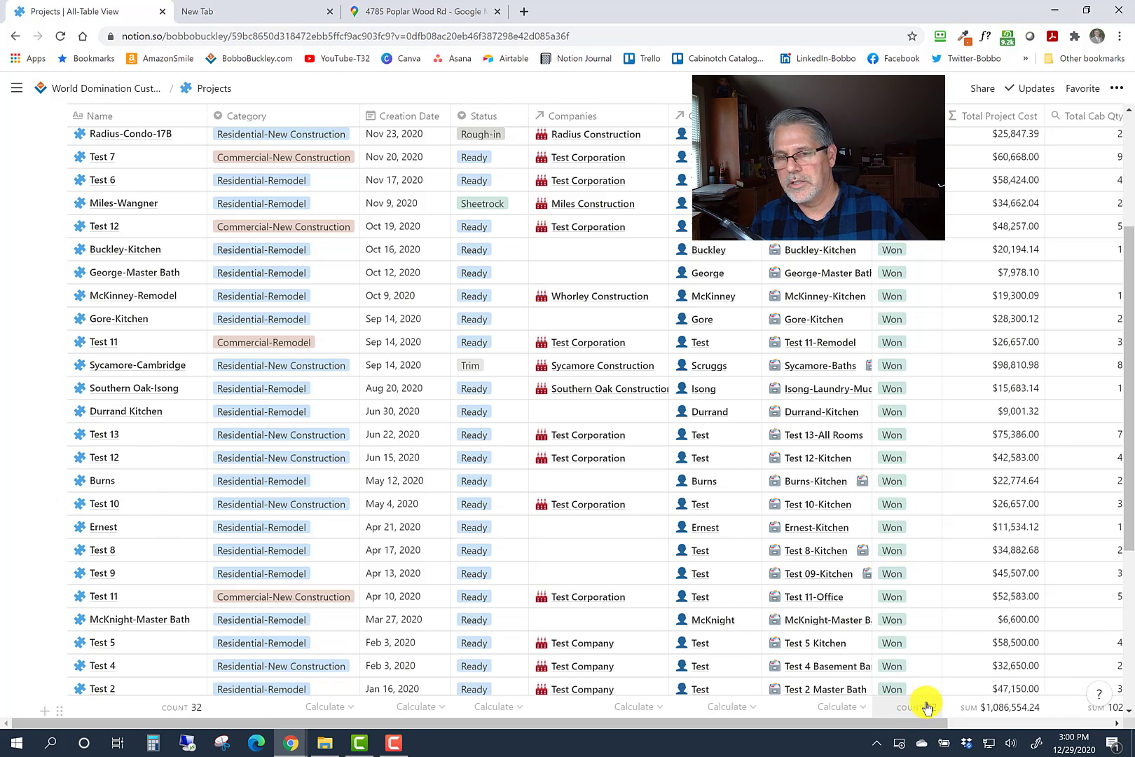
pyautogui.scroll(3, 923, 651)
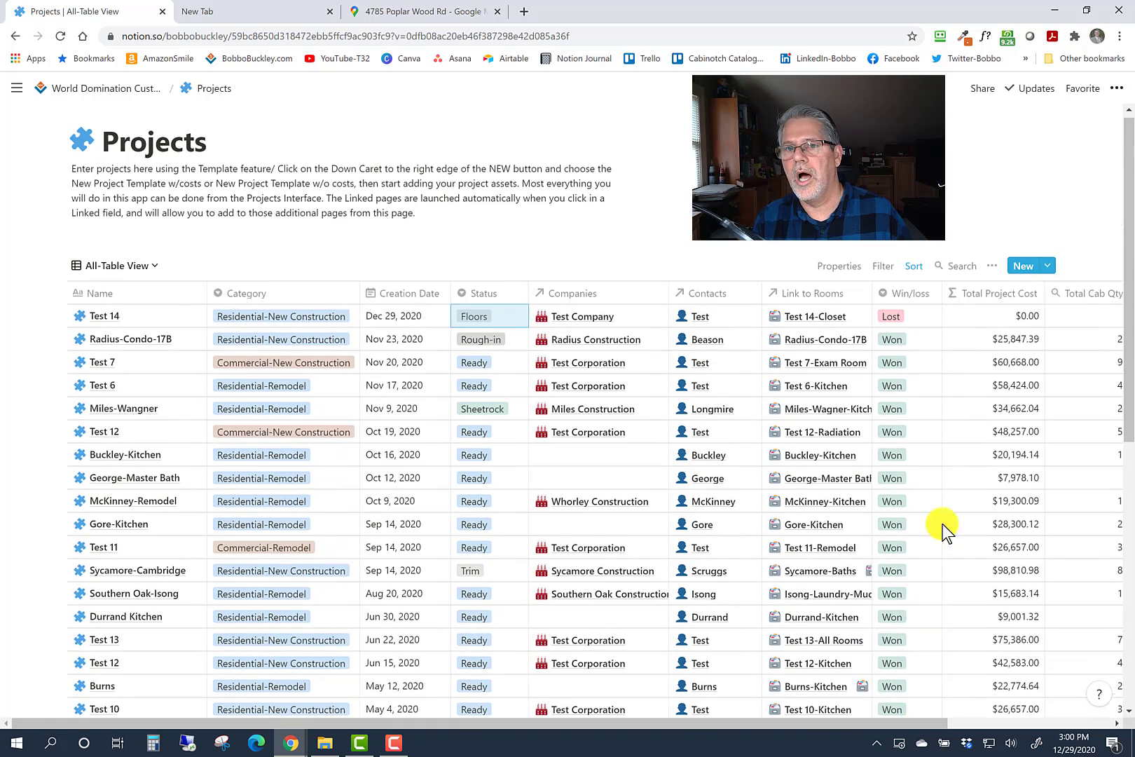
pyautogui.scroll(-3, 914, 491)
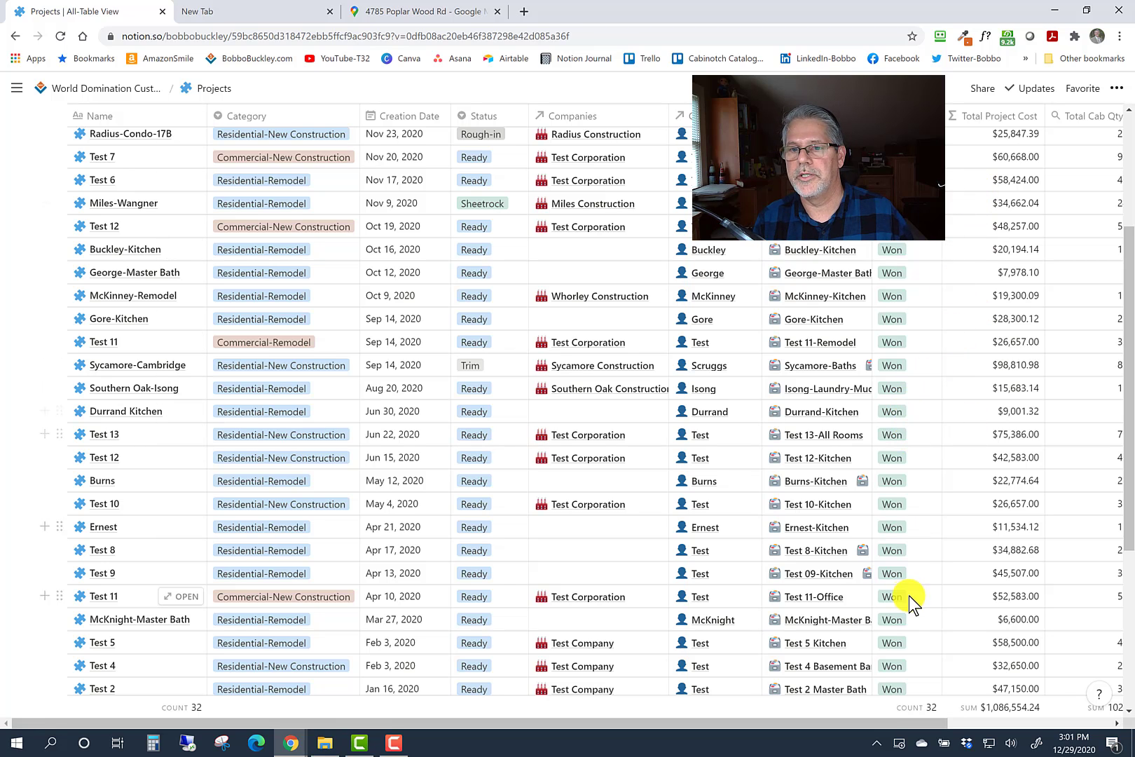
pyautogui.moveTo(874, 726); pyautogui.dragTo(962, 732)
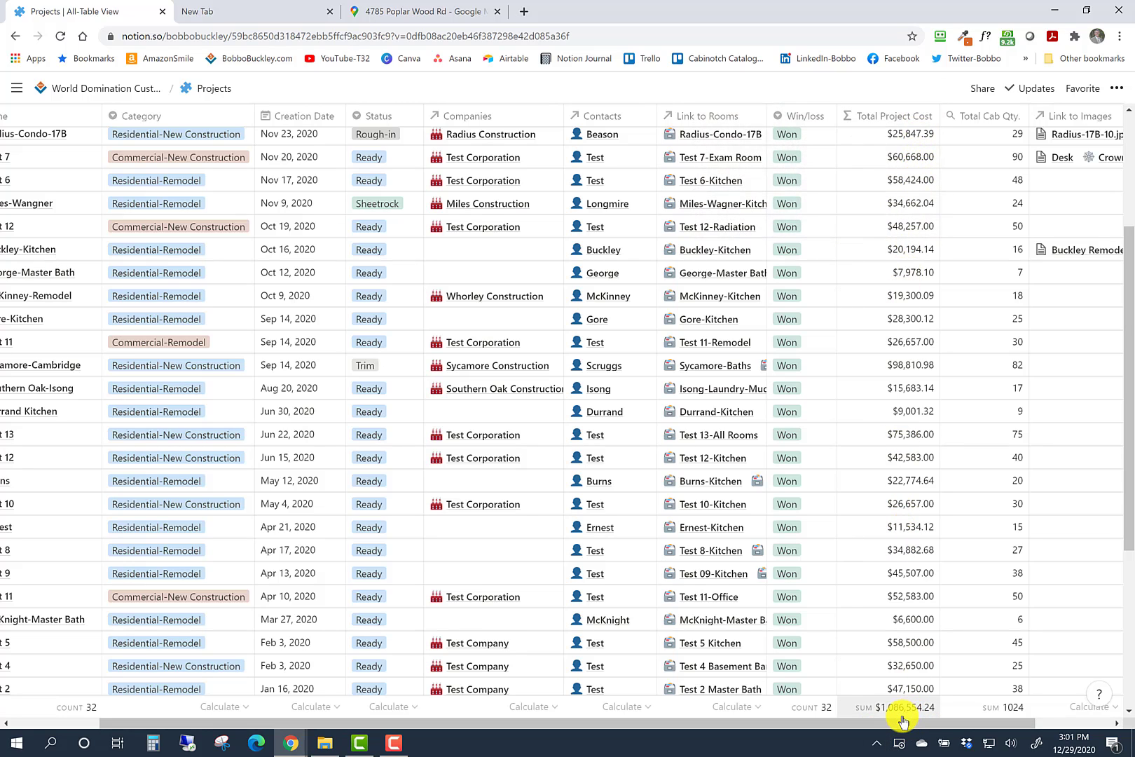
# Examine all project rows in the All-Table View, from the newest to the oldest, together with the totals beneath the columns
pyautogui.scroll(1, 927, 500)
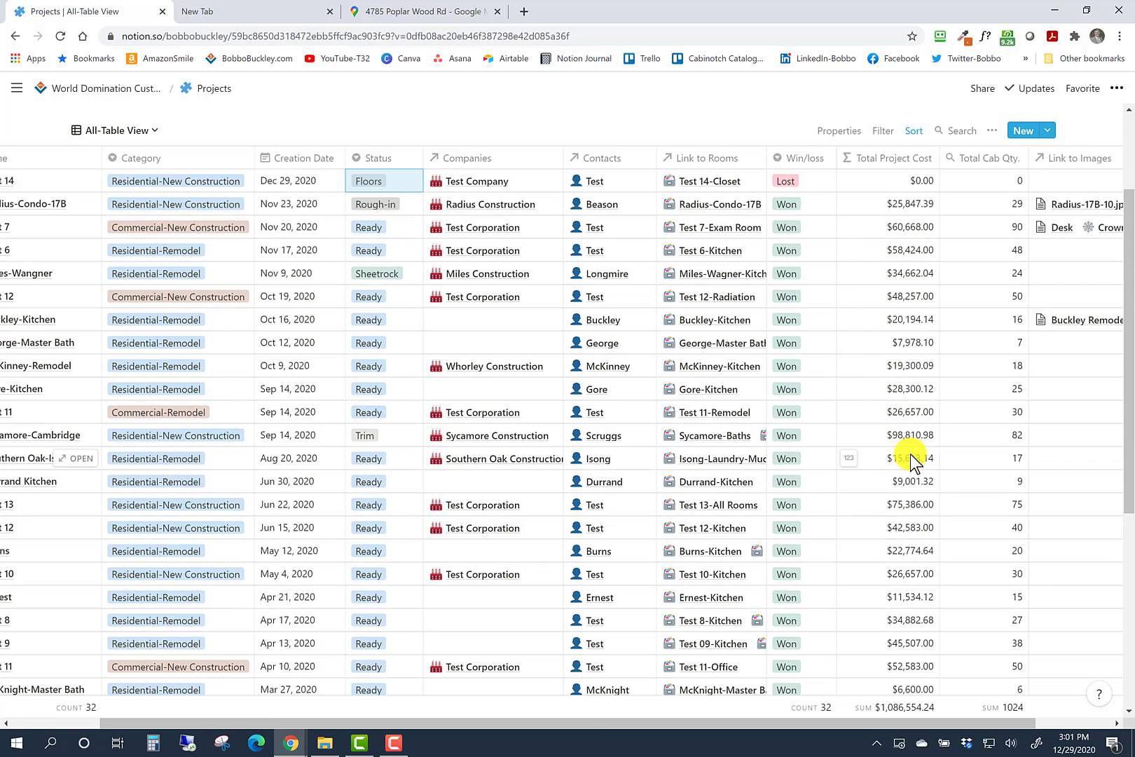
pyautogui.scroll(-5, 910, 454)
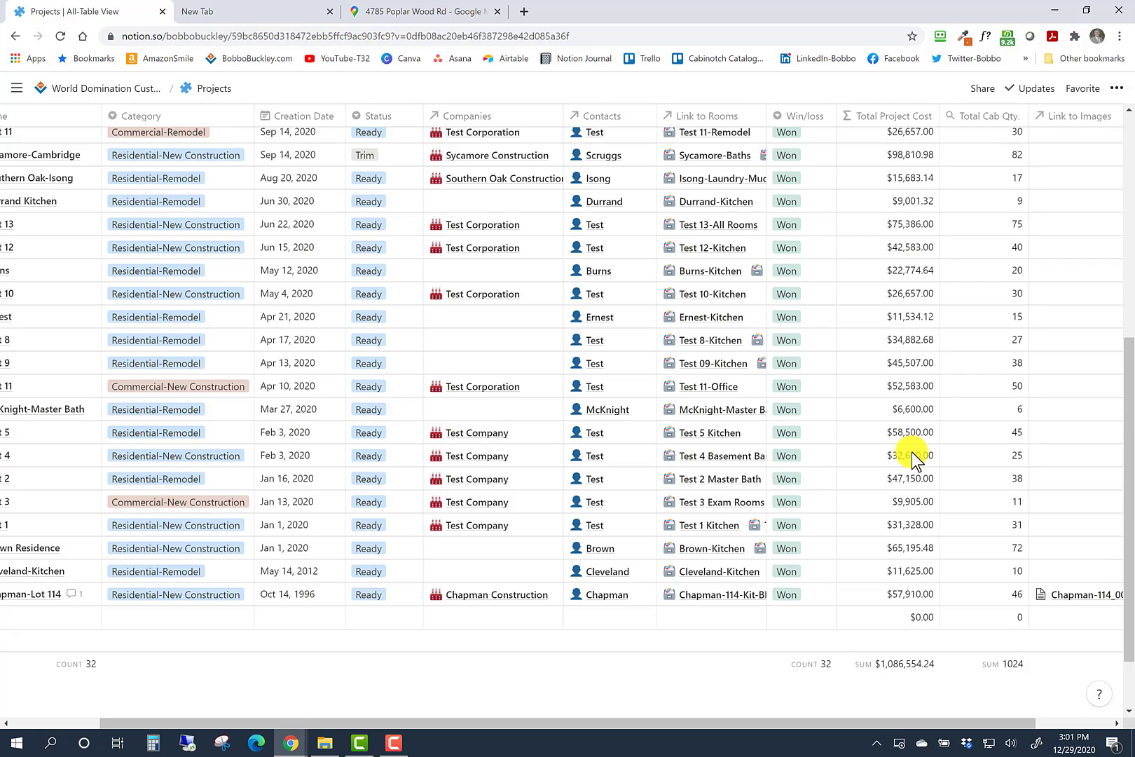
pyautogui.scroll(1, 912, 452)
pyautogui.scroll(-1, 912, 452)
pyautogui.hscroll(-2, 211, 459)
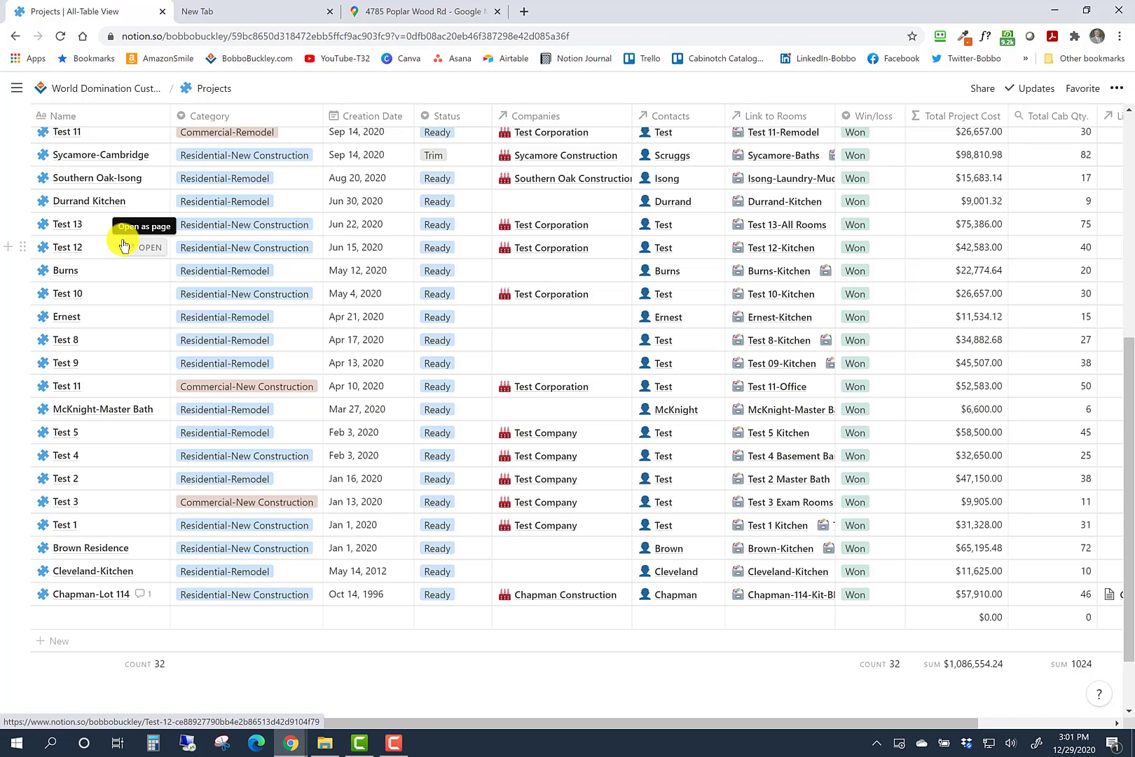
pyautogui.scroll(5, 722, 406)
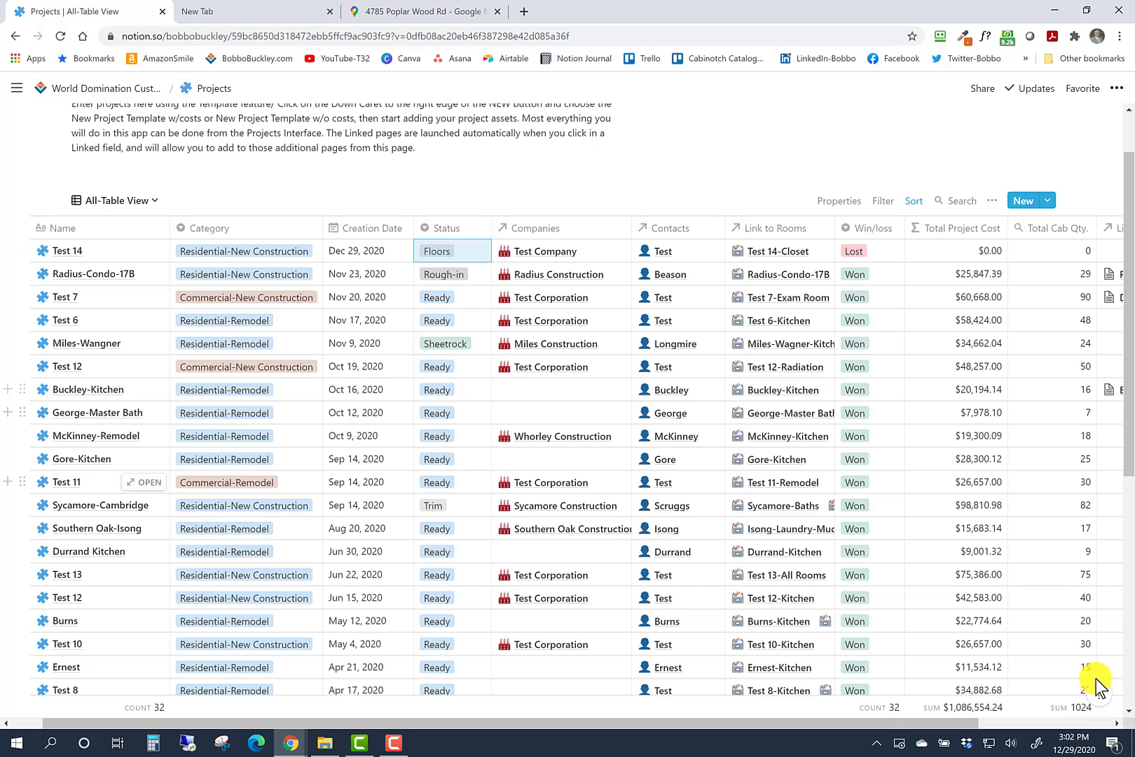
pyautogui.scroll(-1, 1059, 559)
pyautogui.scroll(-2, 1059, 561)
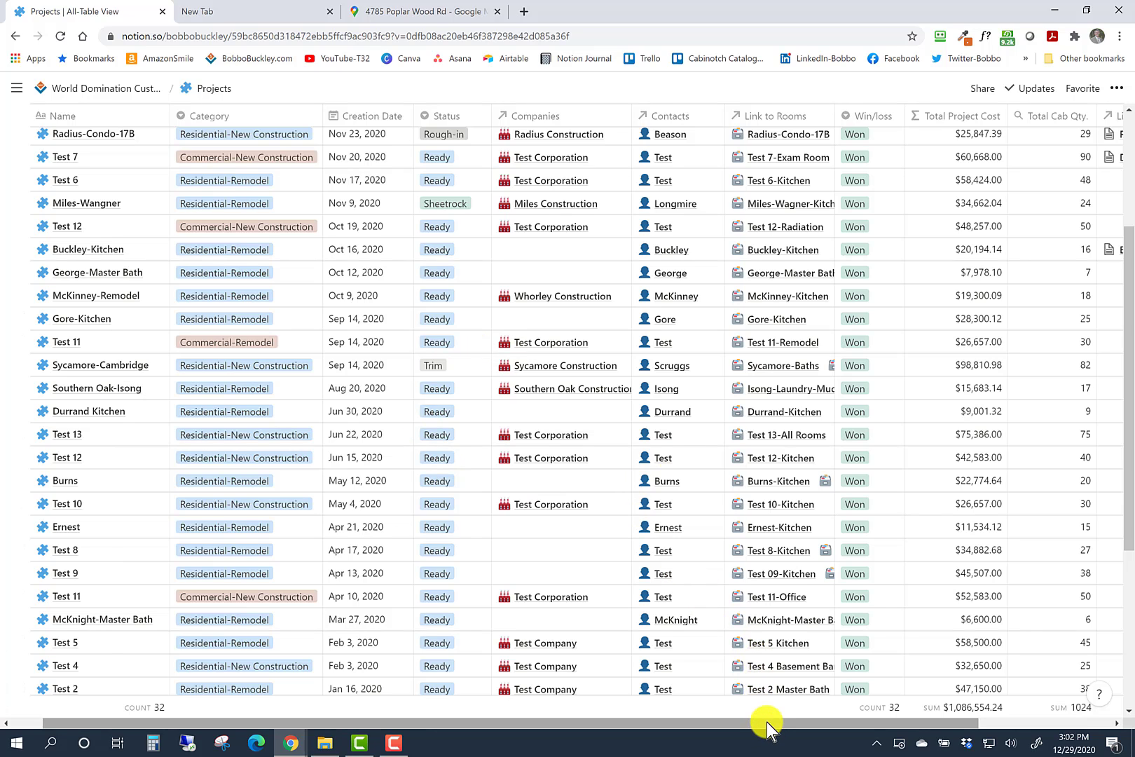
pyautogui.moveTo(696, 726); pyautogui.dragTo(577, 722)
pyautogui.scroll(5, 722, 520)
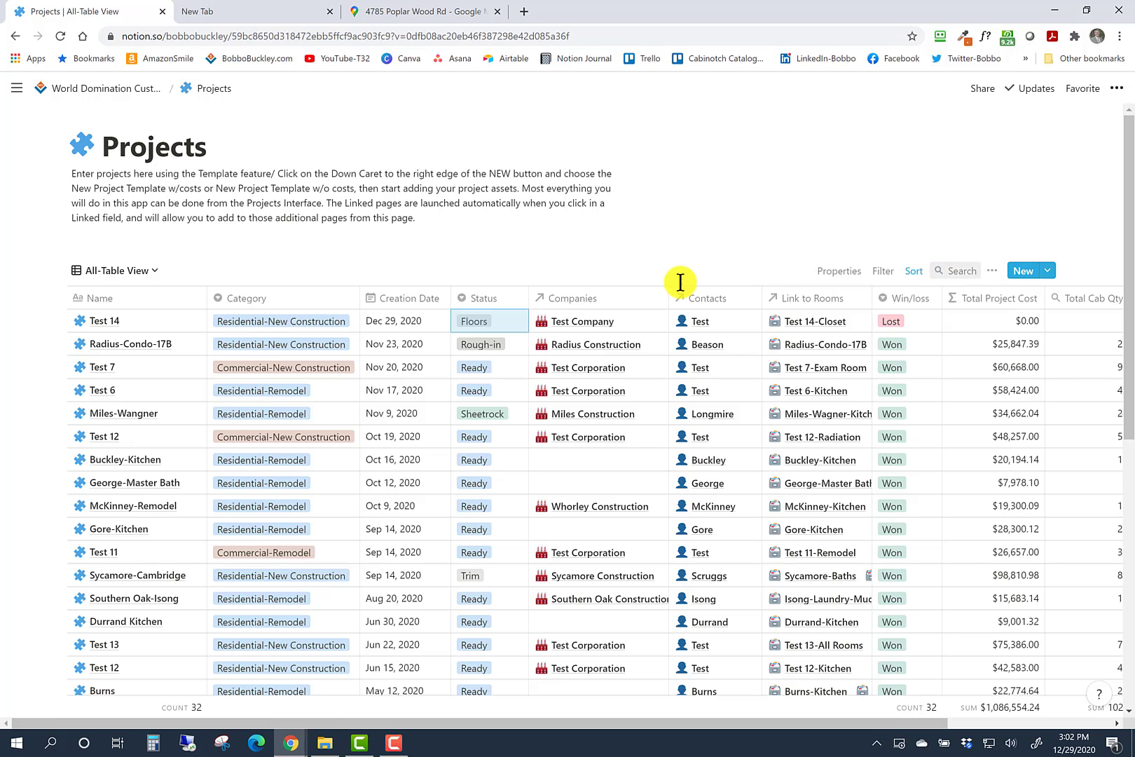
pyautogui.scroll(-7, 676, 284)
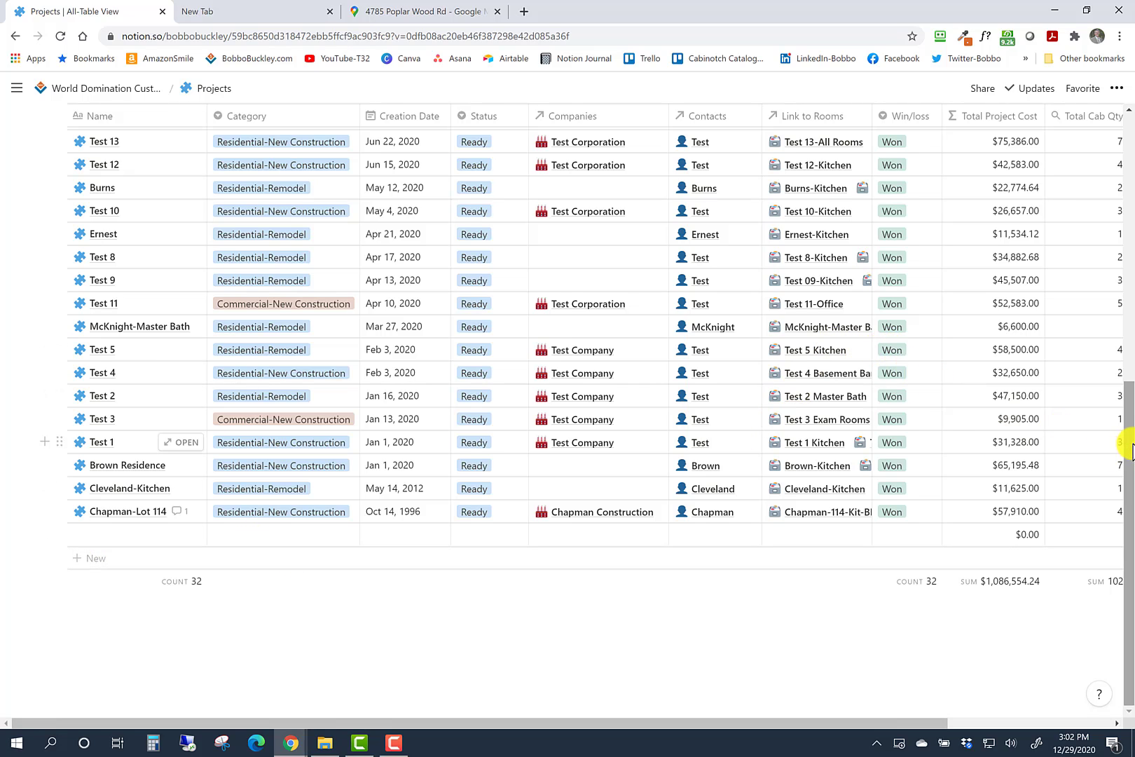
pyautogui.scroll(6, 1124, 447)
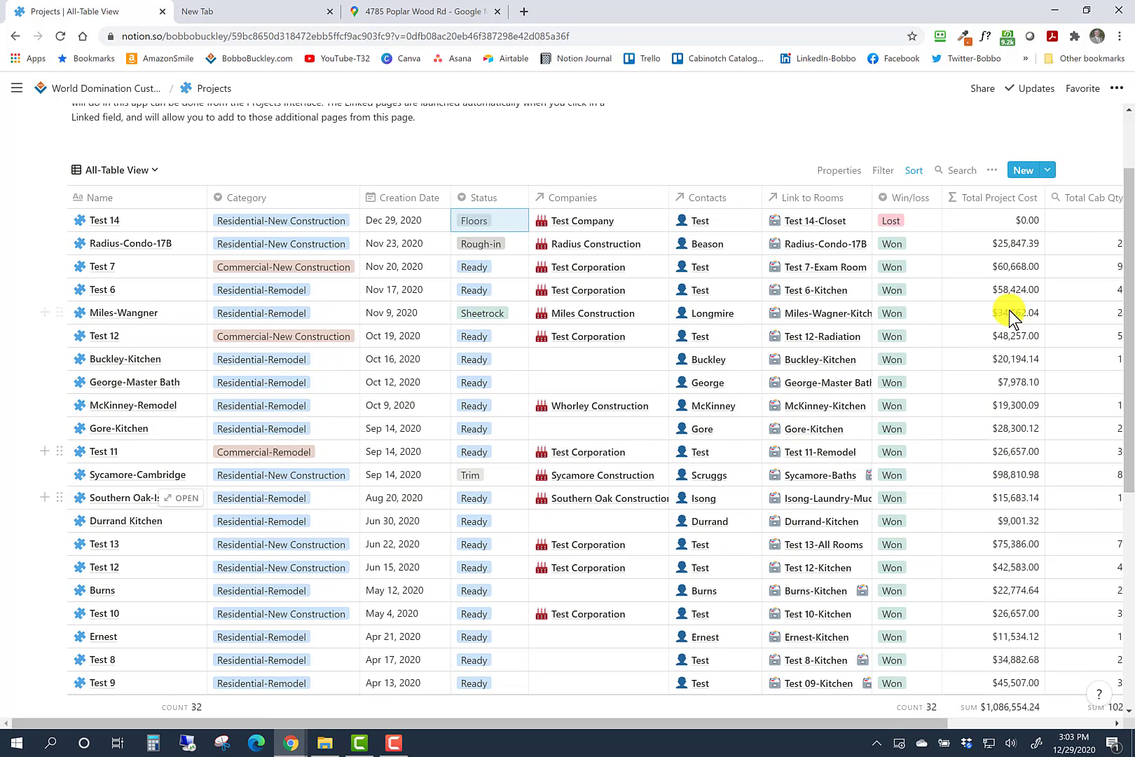
# Create an untitled project to review its empty properties and template choices, and delete it again
pyautogui.click(1023, 171)
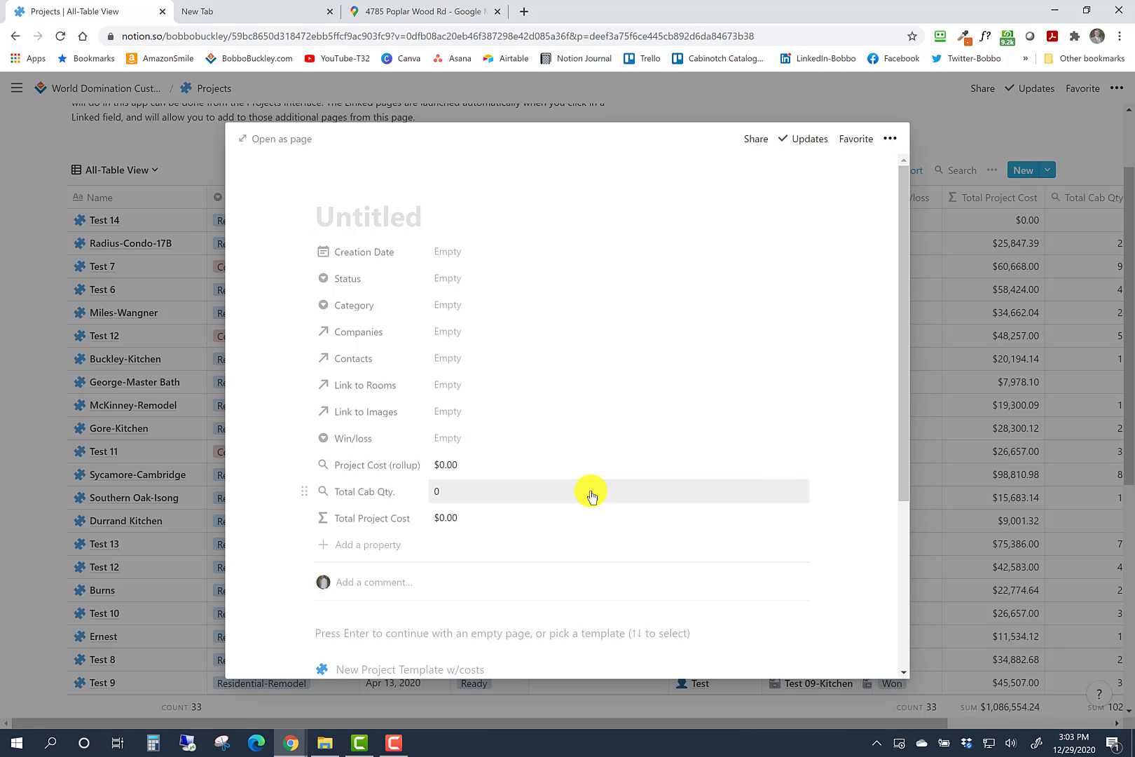
pyautogui.scroll(-2, 590, 495)
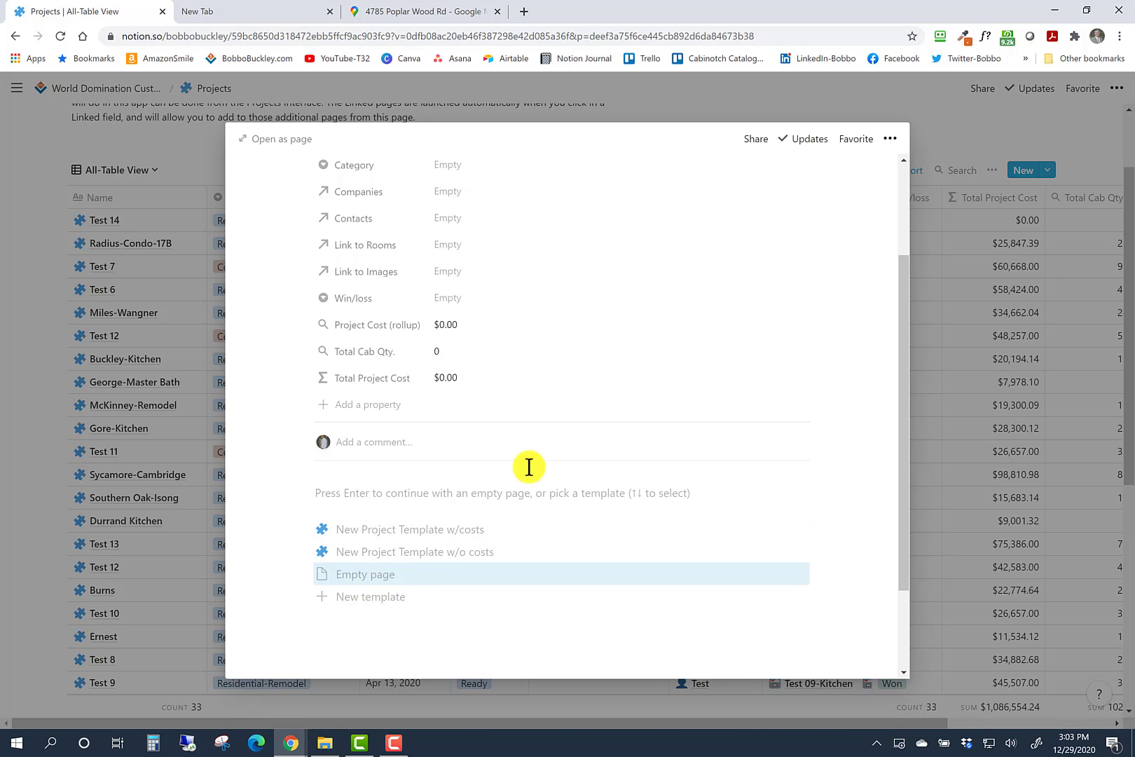
pyautogui.scroll(2, 494, 371)
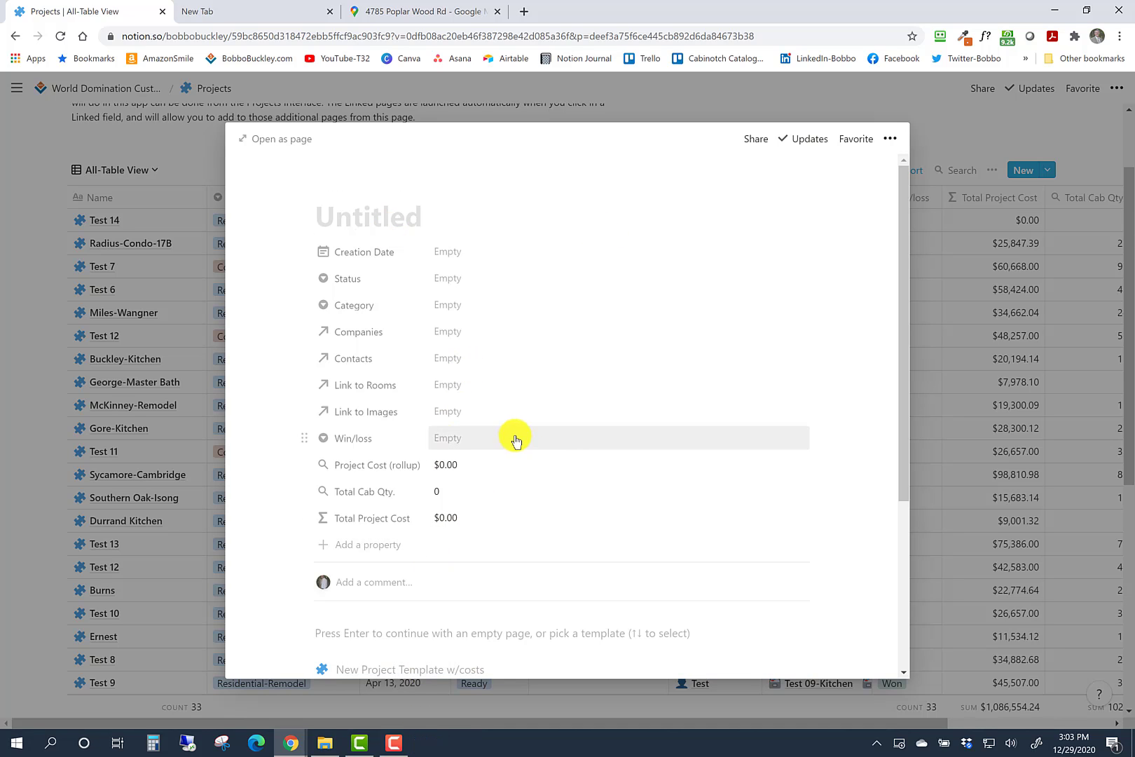
pyautogui.scroll(-3, 533, 423)
pyautogui.scroll(3, 535, 420)
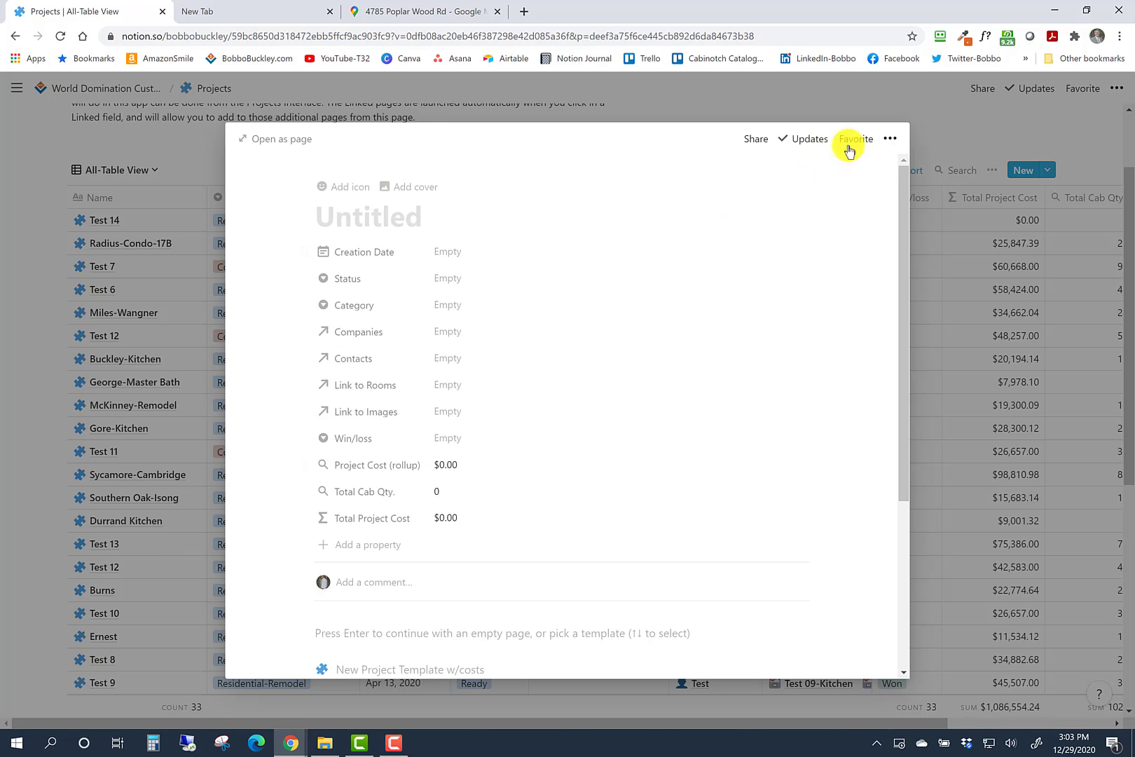
pyautogui.click(889, 138)
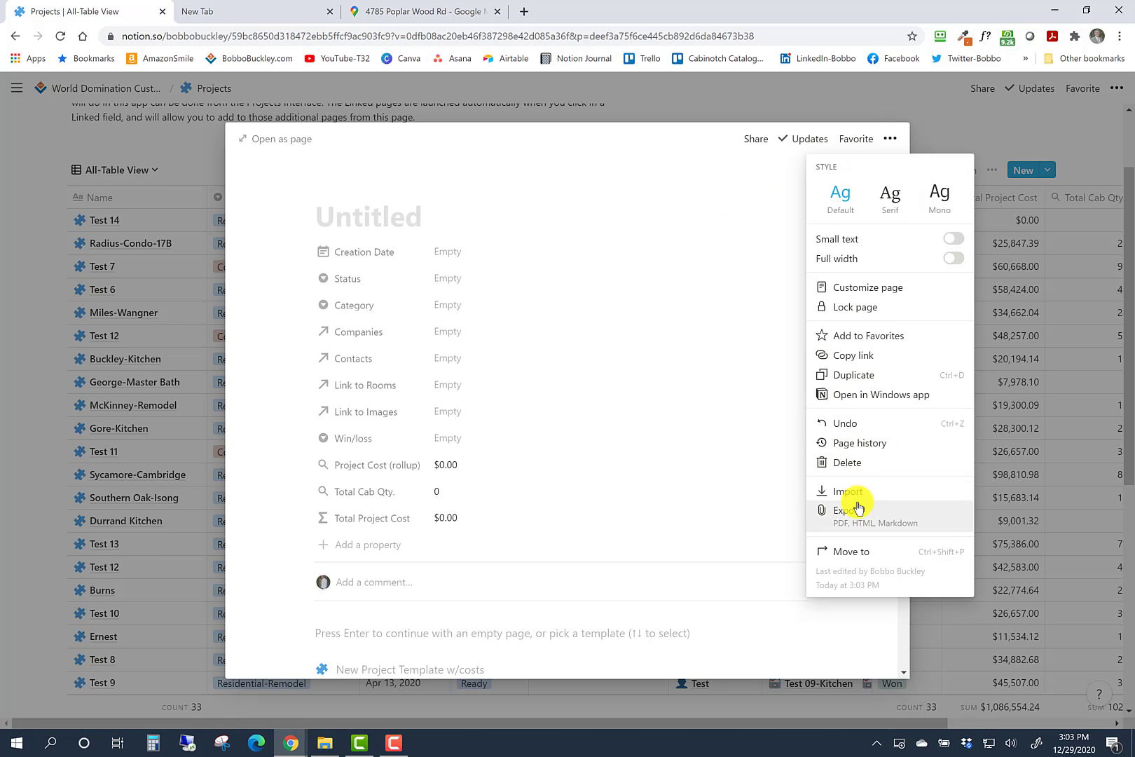
pyautogui.click(847, 463)
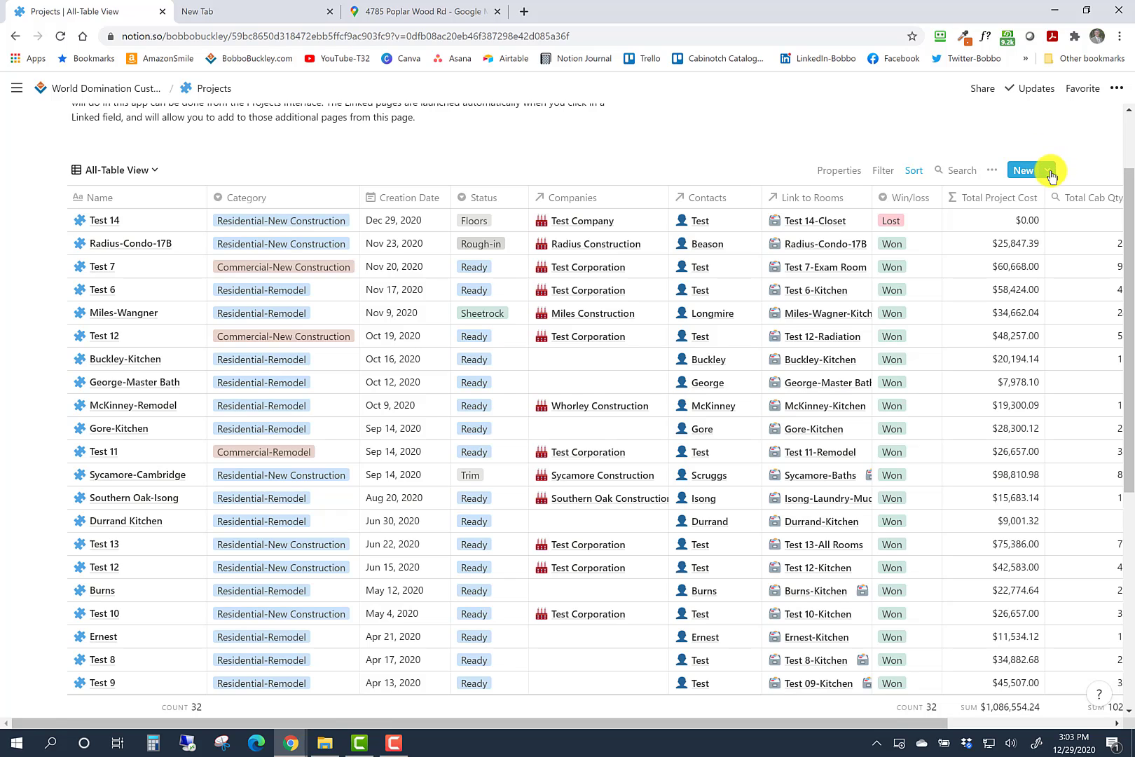
# Open the New Project Template w/costs from the Projects template list for editing
pyautogui.click(1048, 171)
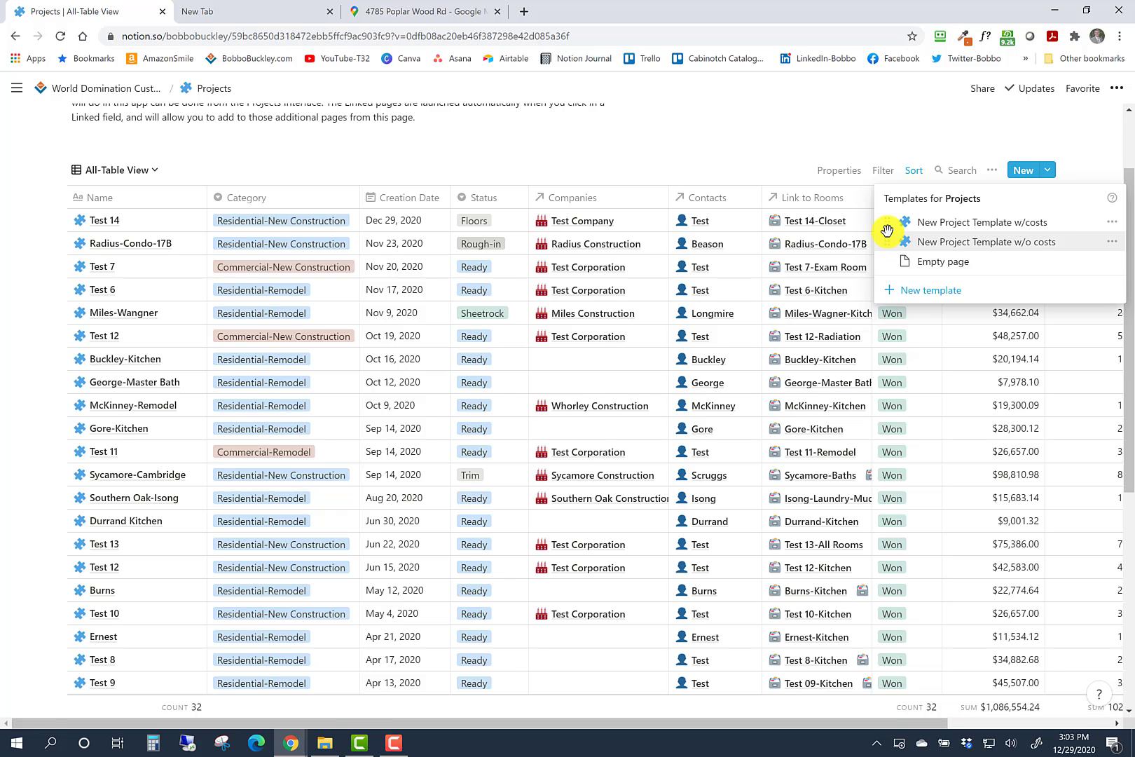
pyautogui.moveTo(888, 244)
pyautogui.mouseDown()
pyautogui.moveTo(888, 225)
pyautogui.moveTo(889, 245)
pyautogui.mouseUp()
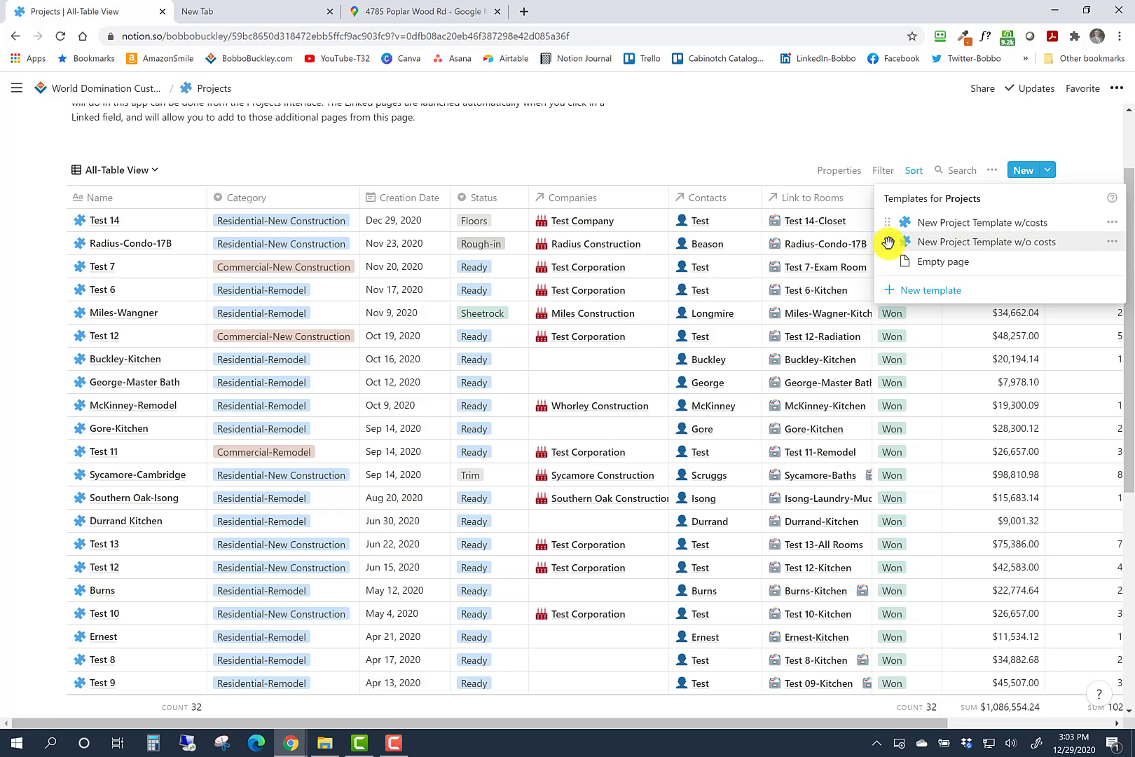
pyautogui.click(1113, 227)
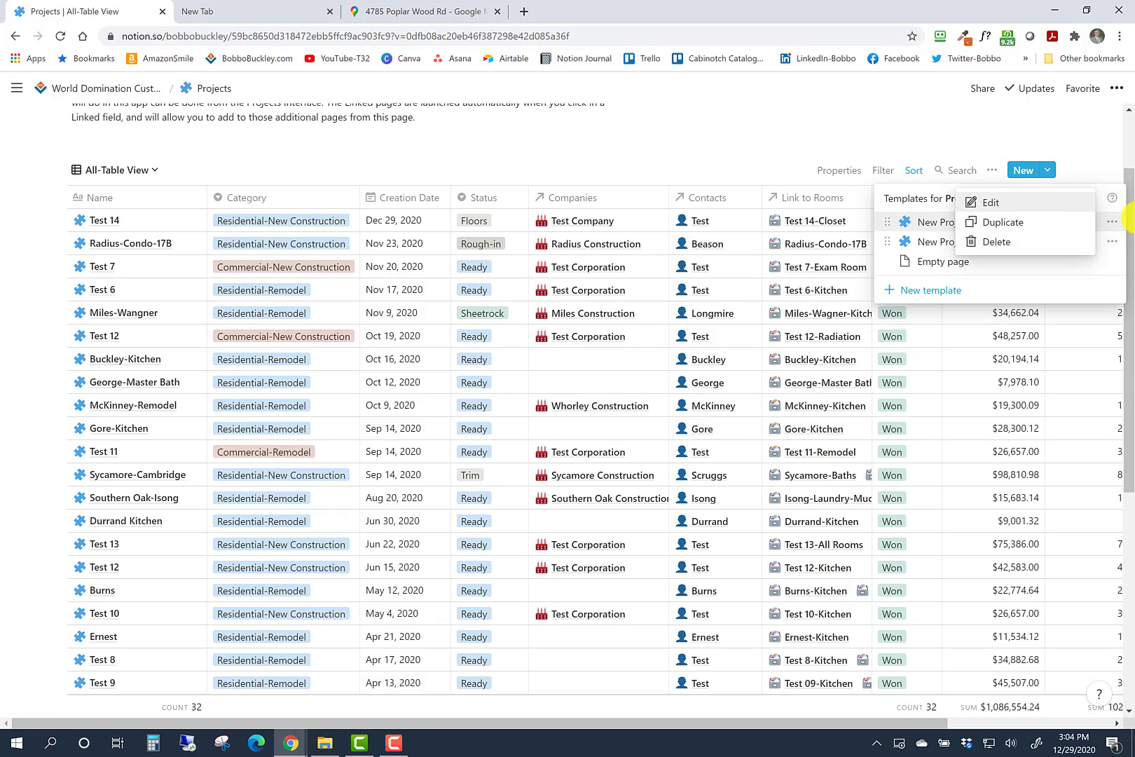
pyautogui.click(990, 203)
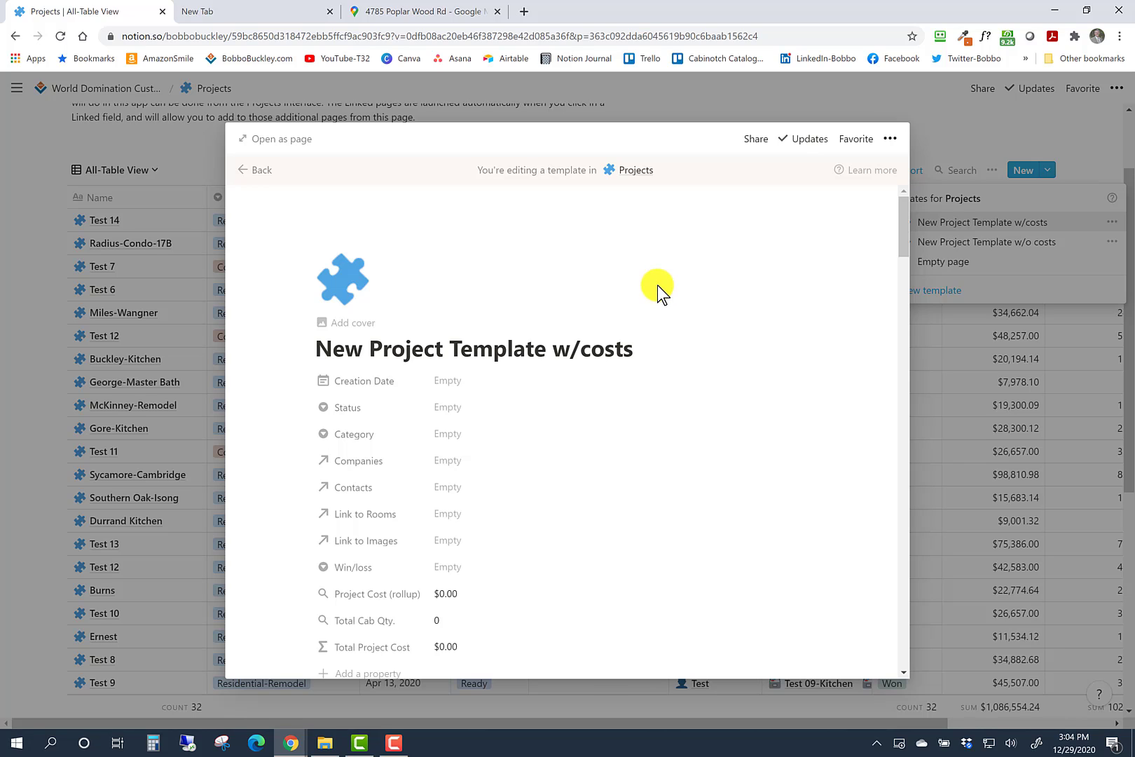
# Review the template's properties, its linked table of contents and the Job Site Address section
pyautogui.scroll(-1, 657, 285)
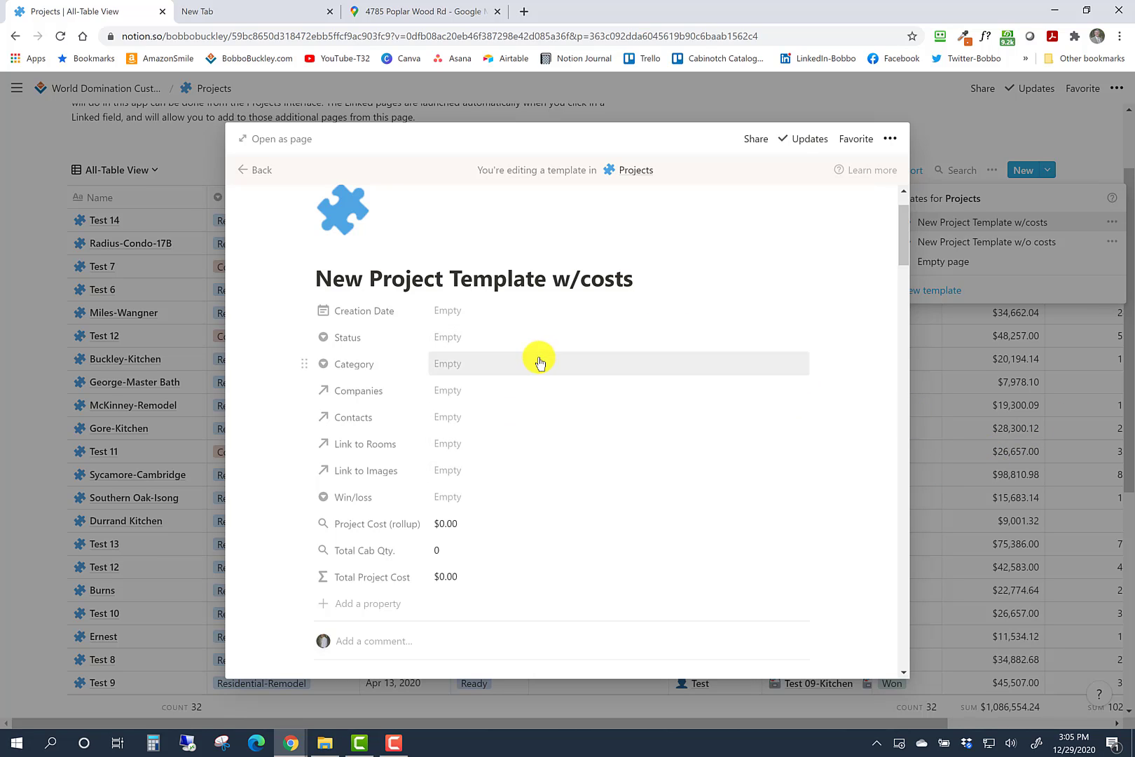
pyautogui.scroll(-3, 540, 359)
pyautogui.scroll(-2, 541, 358)
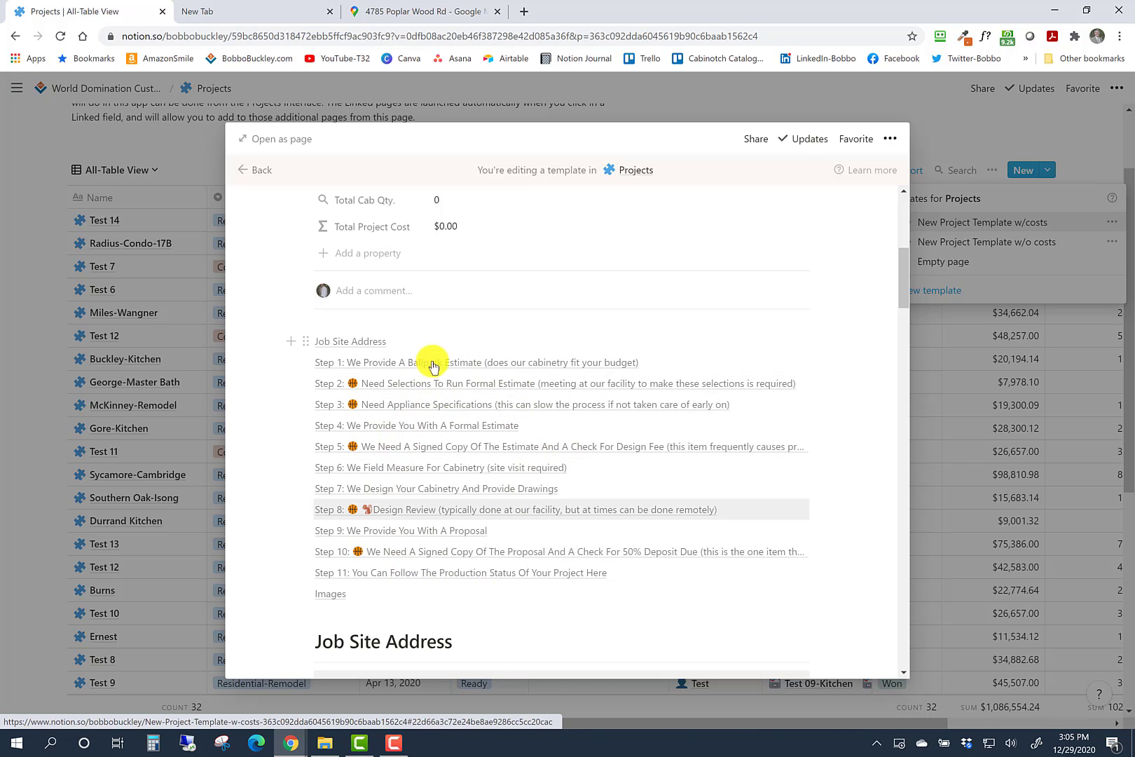
pyautogui.click(408, 348)
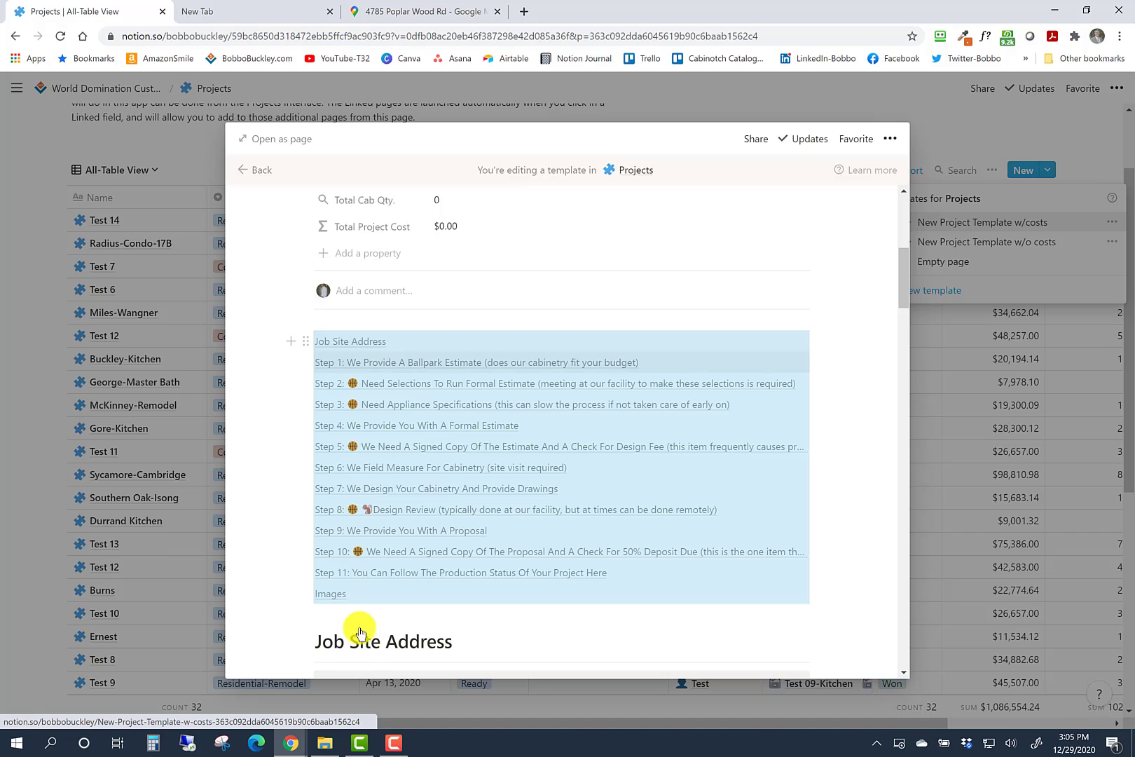
pyautogui.scroll(-1, 457, 622)
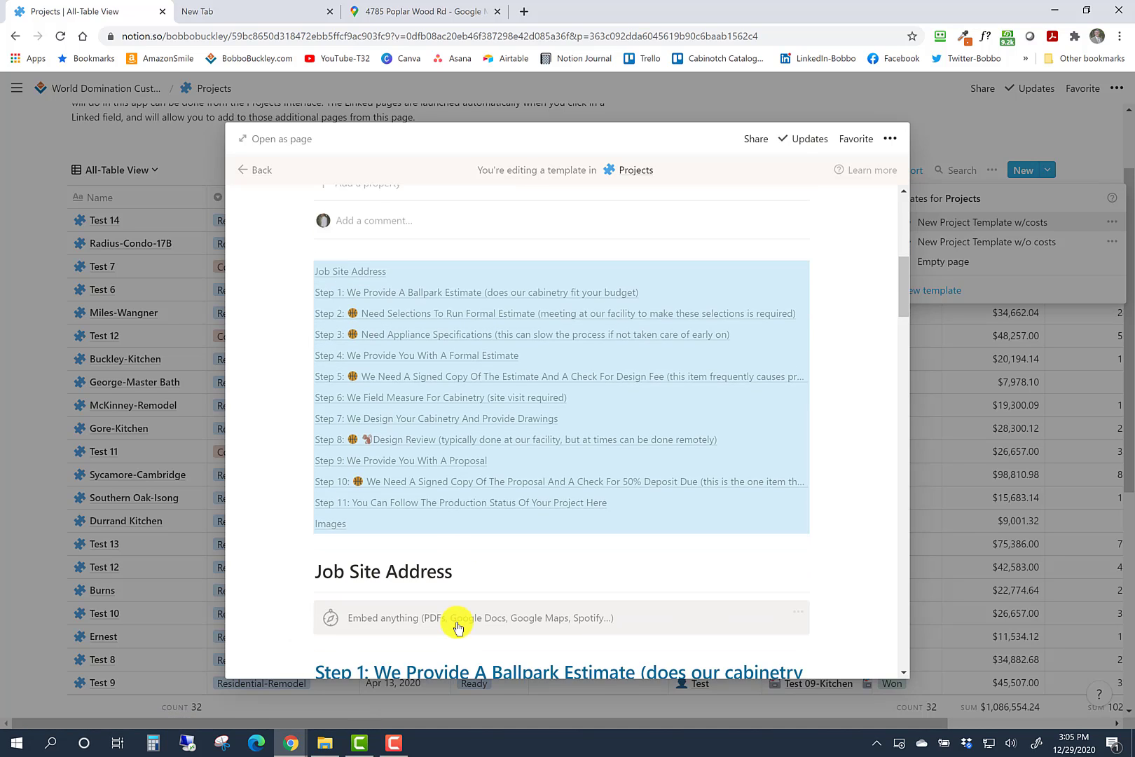
pyautogui.scroll(-1, 456, 623)
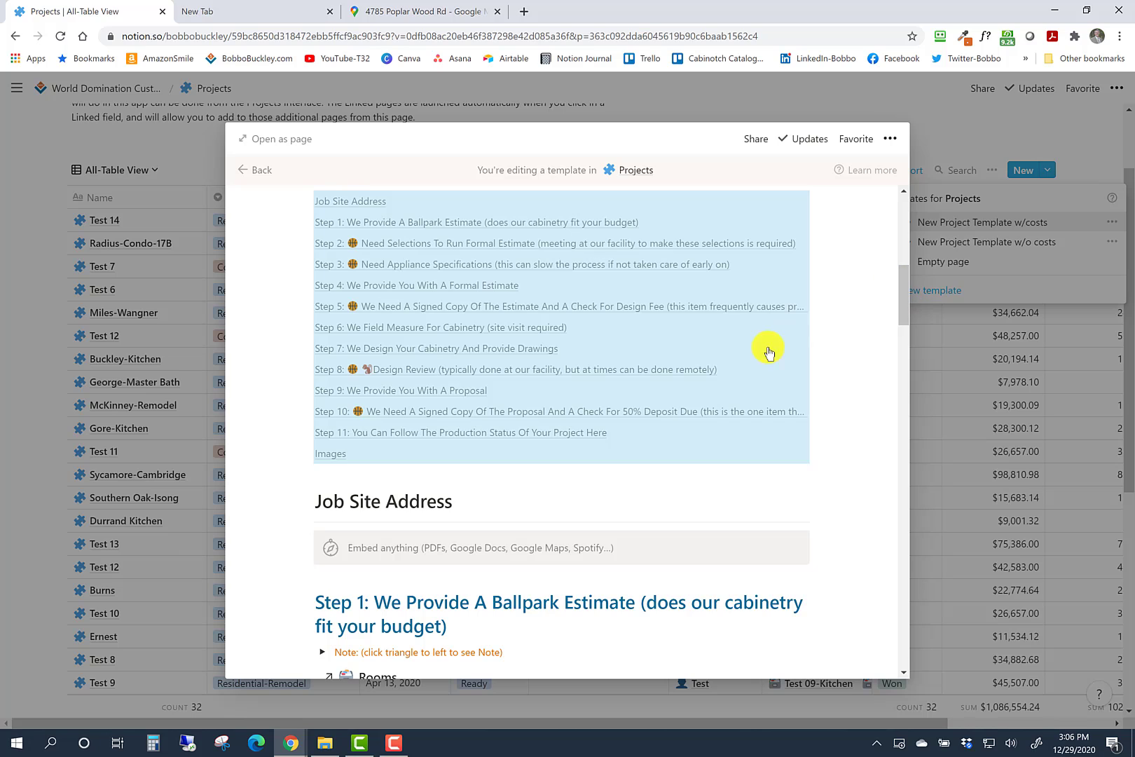
# Follow the table of contents link to the template's Images section, review it and return to the beginning of the page
pyautogui.click(330, 454)
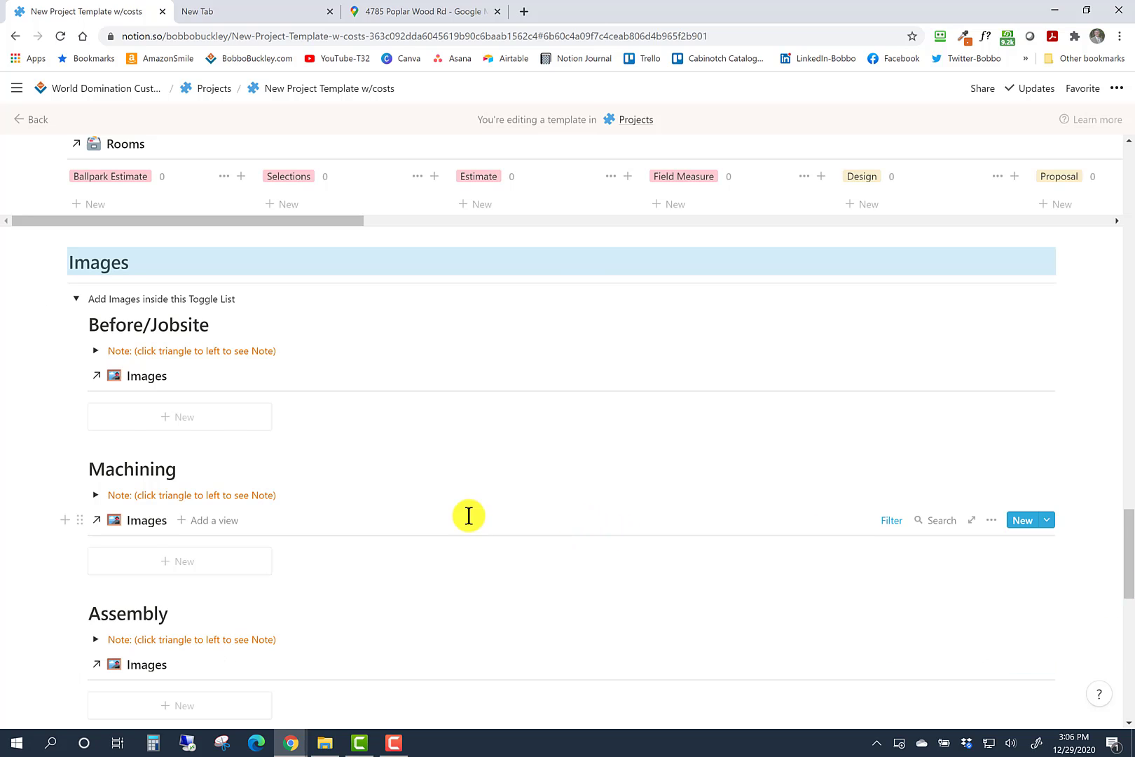
pyautogui.scroll(-3, 469, 516)
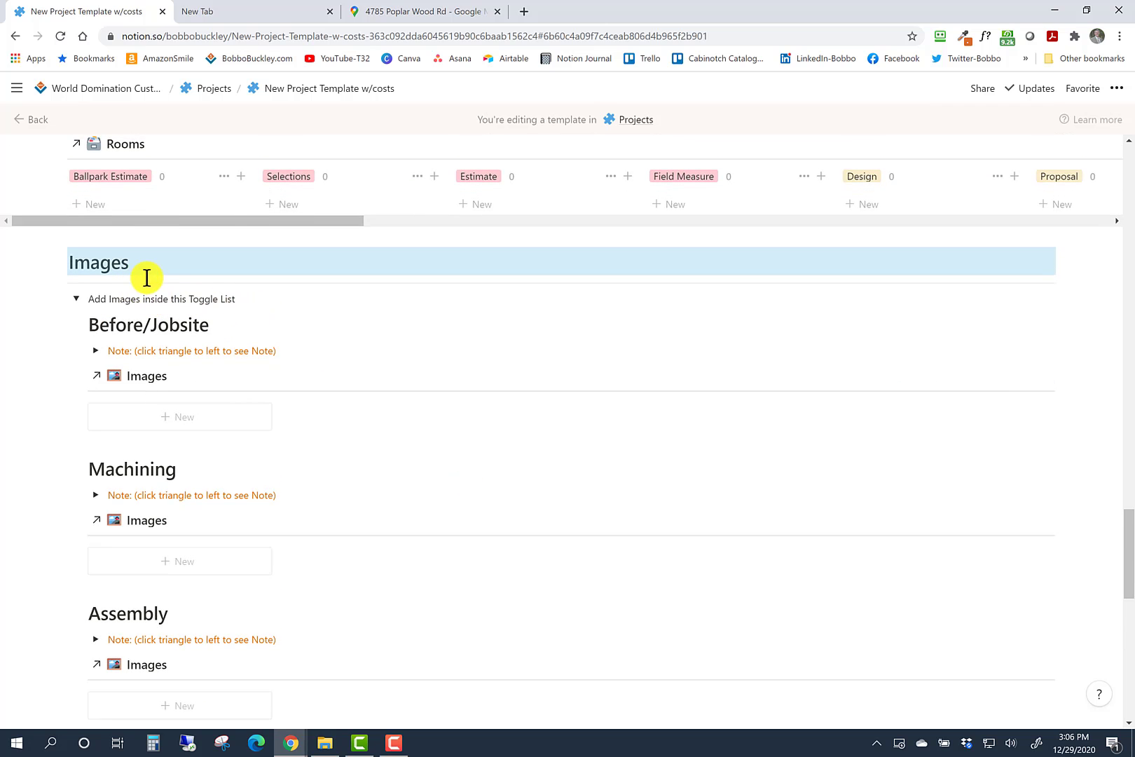
pyautogui.moveTo(1127, 561); pyautogui.dragTo(1122, 154)
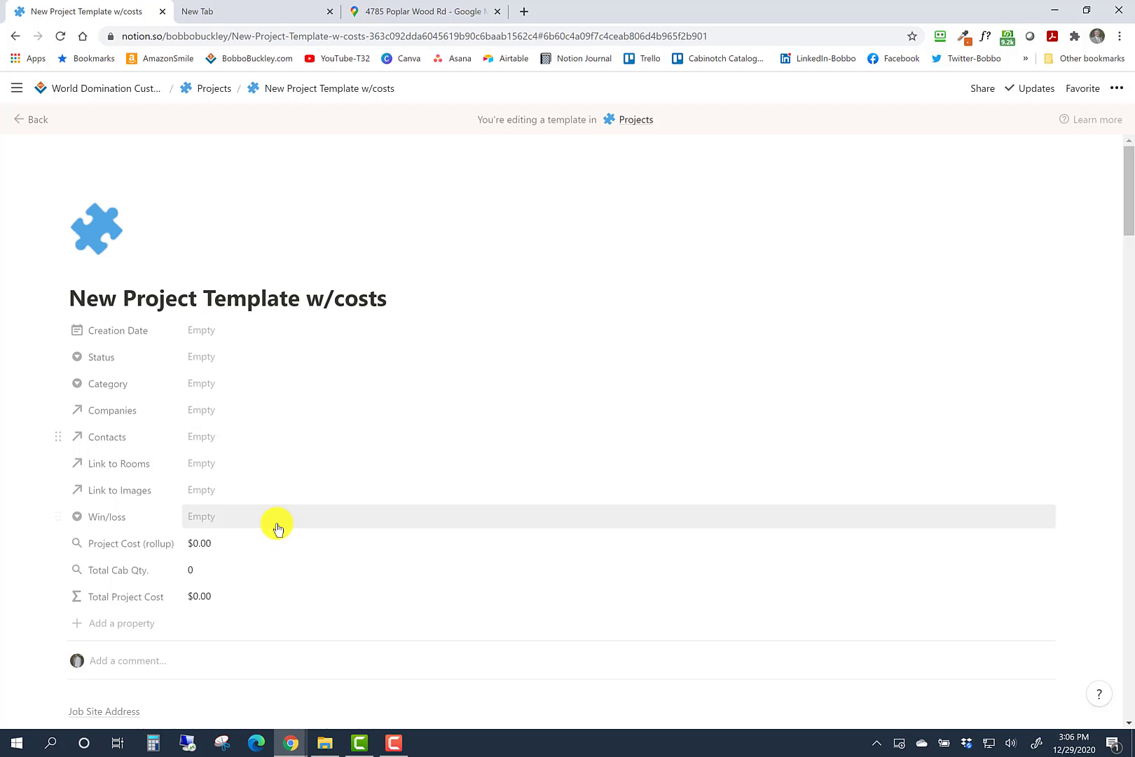
# Review the template's comment field, table of contents, Job Site Address embed block and Step 1 ballpark estimate section
pyautogui.scroll(-4, 276, 526)
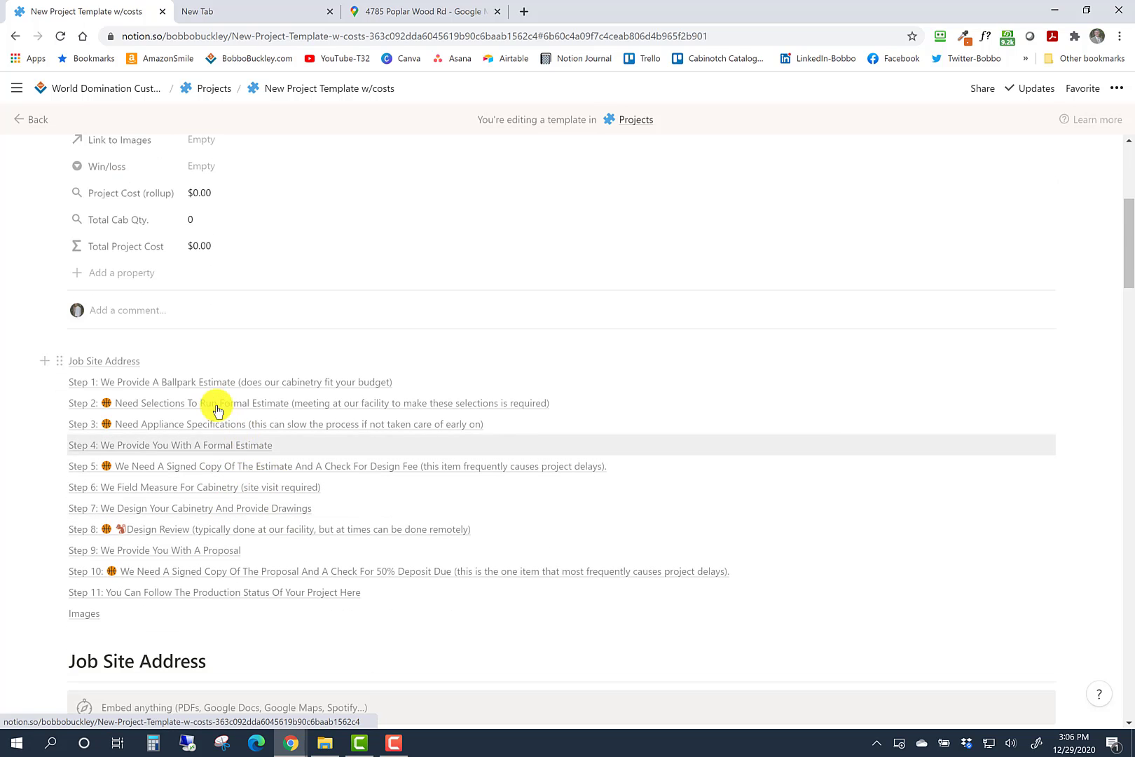
pyautogui.click(146, 313)
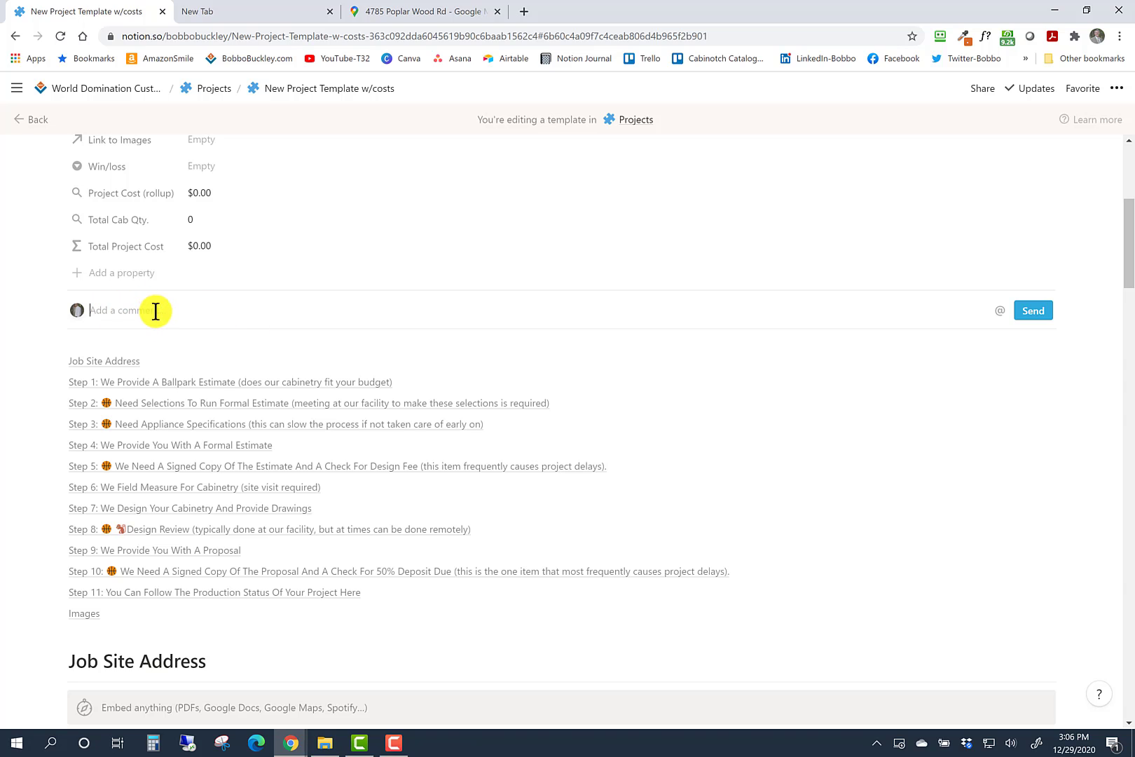
pyautogui.scroll(-1, 227, 336)
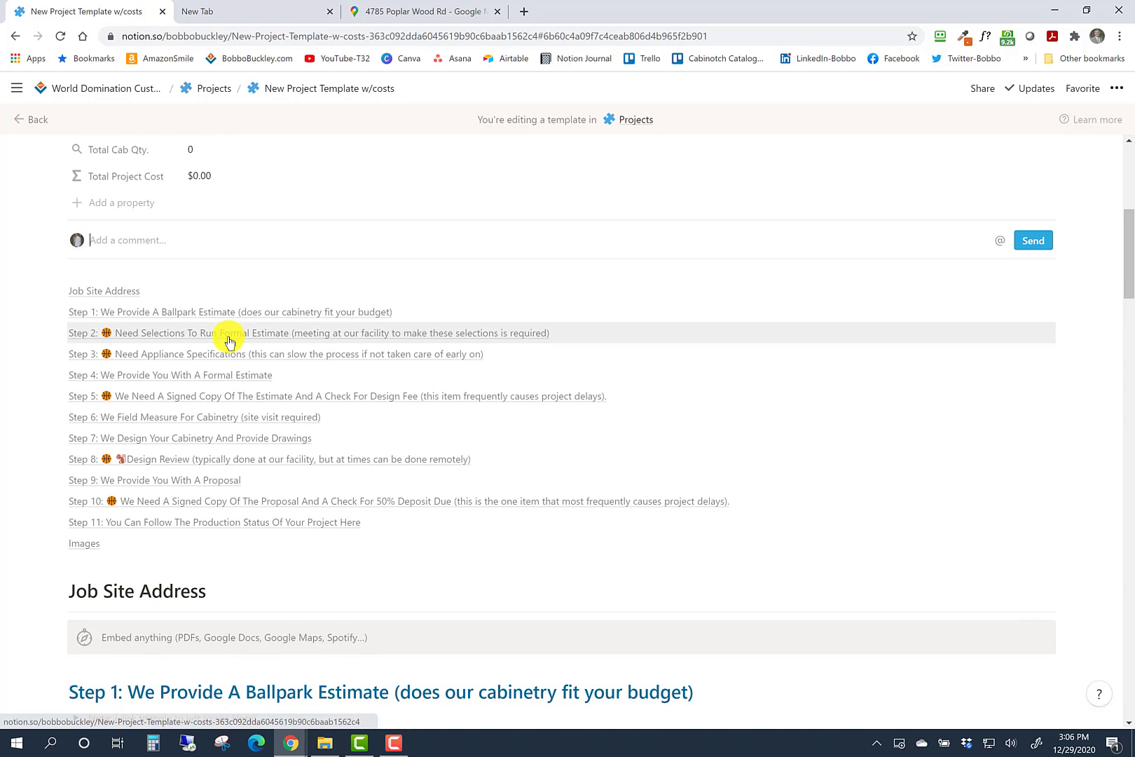
pyautogui.scroll(-1, 227, 340)
pyautogui.scroll(-1, 229, 341)
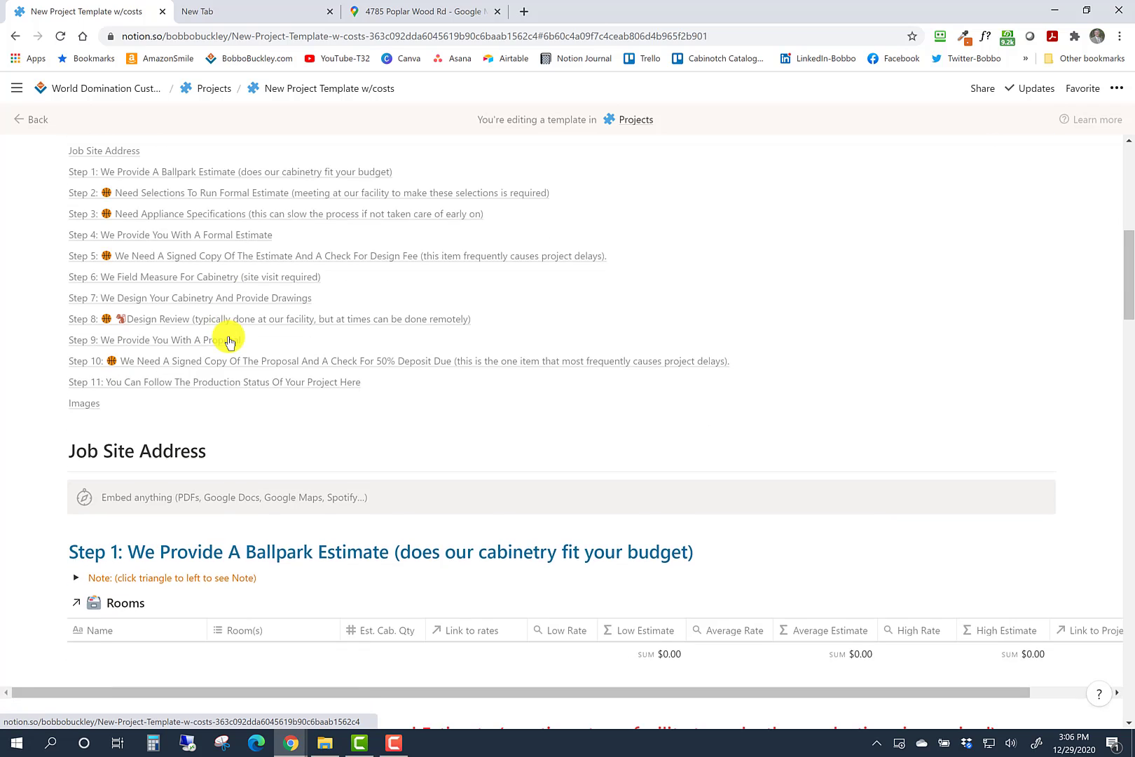
pyautogui.scroll(-1, 228, 340)
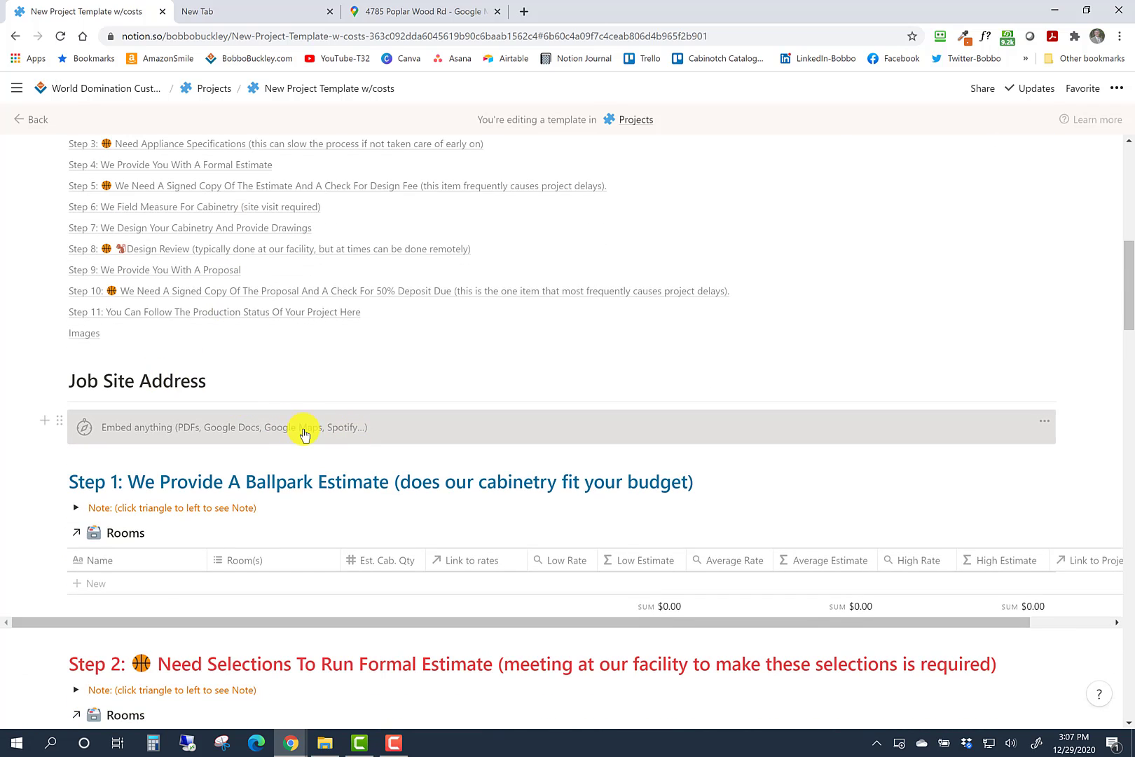
# Check the Google Maps page for the job site and the Job Site Address block's embed link option, without embedding anything
pyautogui.click(418, 15)
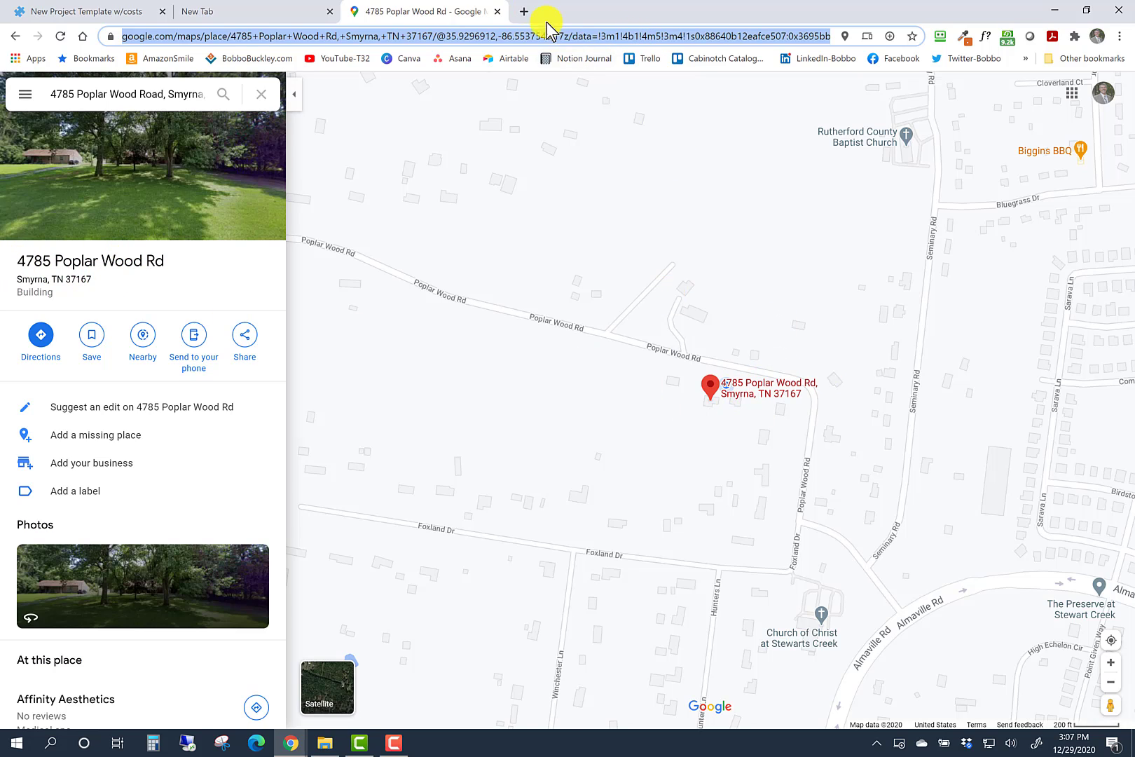
pyautogui.click(92, 13)
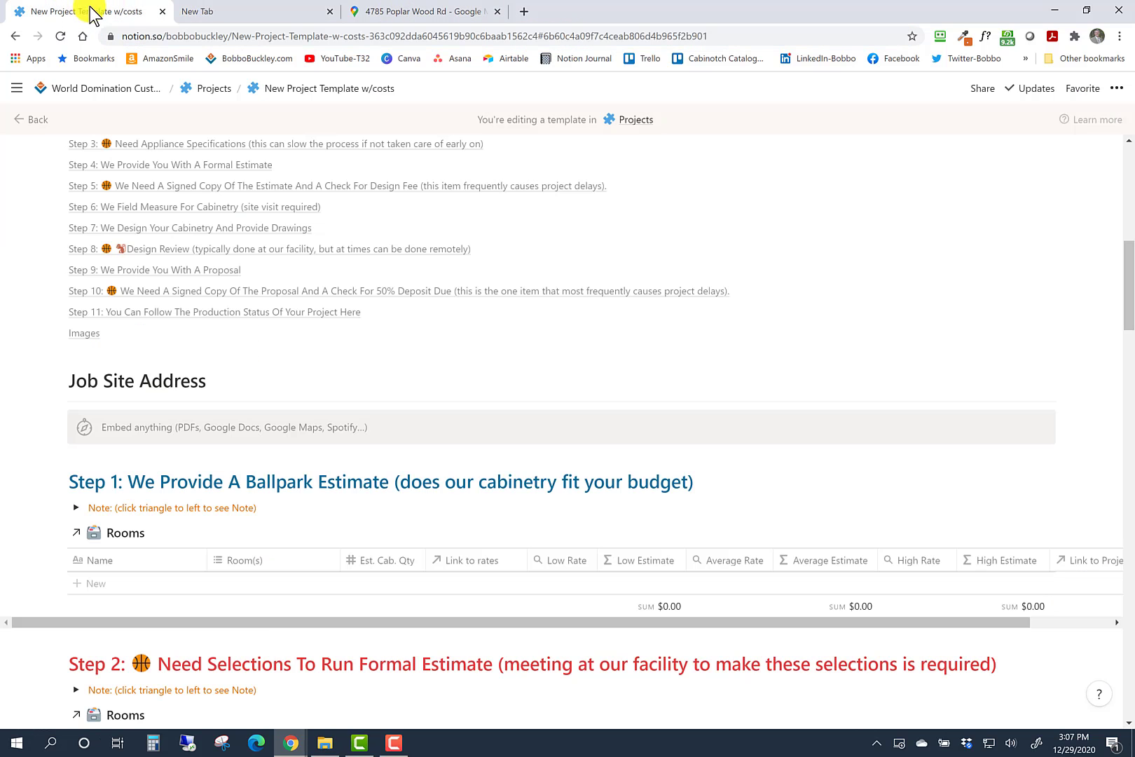
pyautogui.click(144, 435)
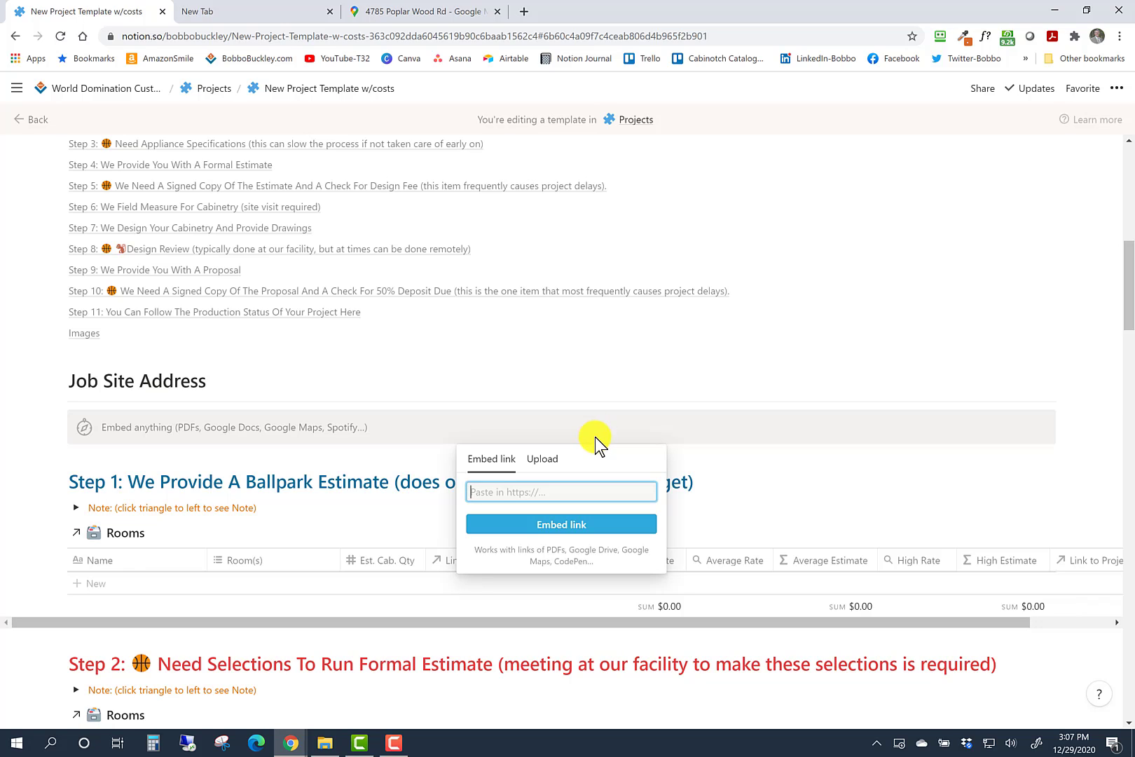
pyautogui.click(822, 493)
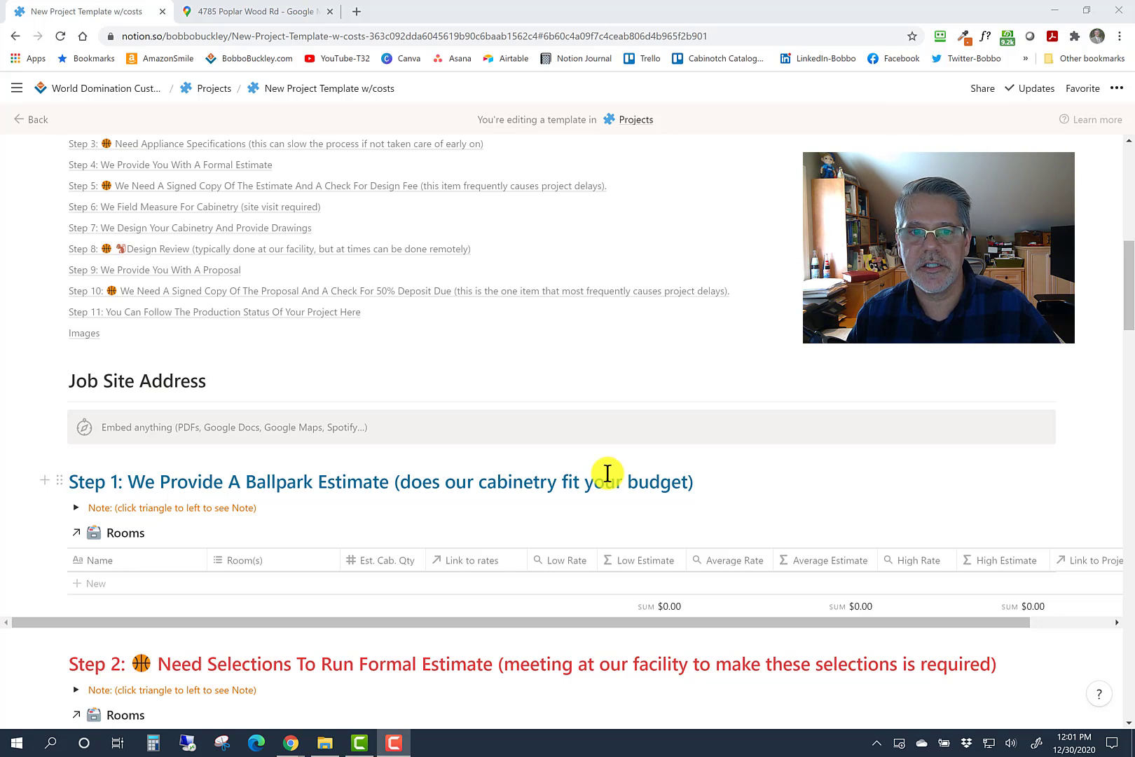
# Review the template's Step 1 ballpark estimate, Step 2 selections and Step 3 appliance specifications sections
pyautogui.scroll(-1, 608, 473)
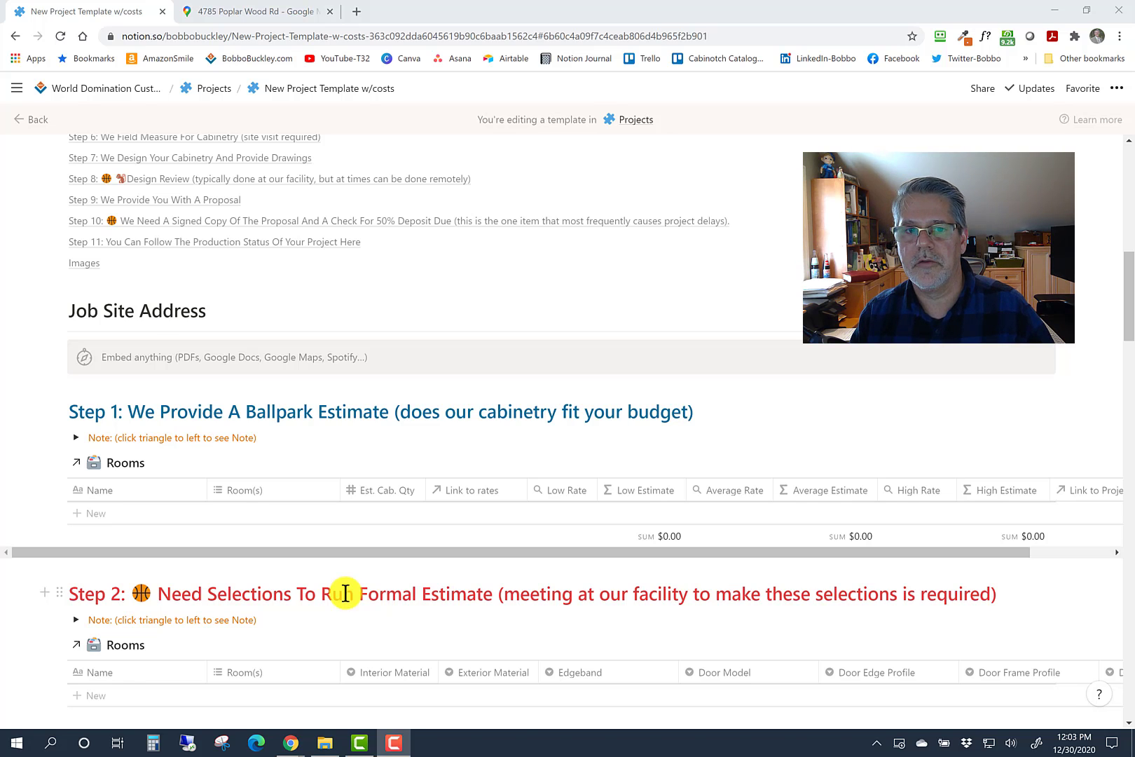
pyautogui.scroll(-1, 346, 593)
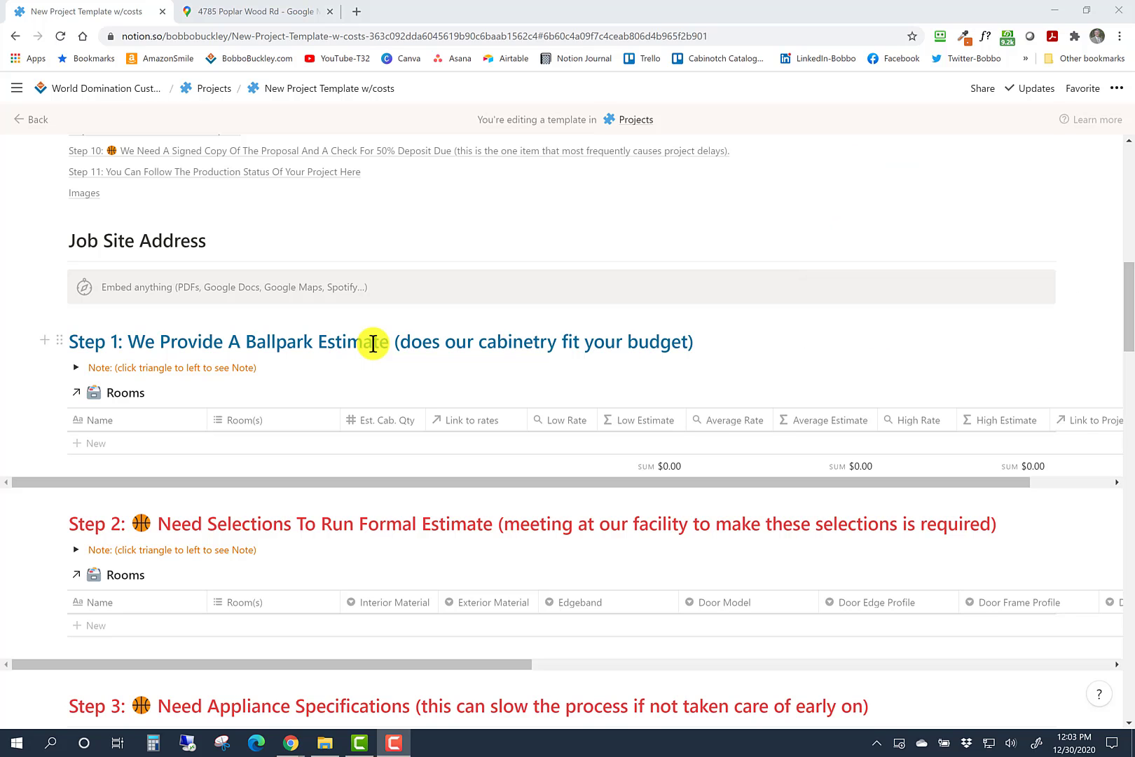
pyautogui.scroll(-1, 373, 343)
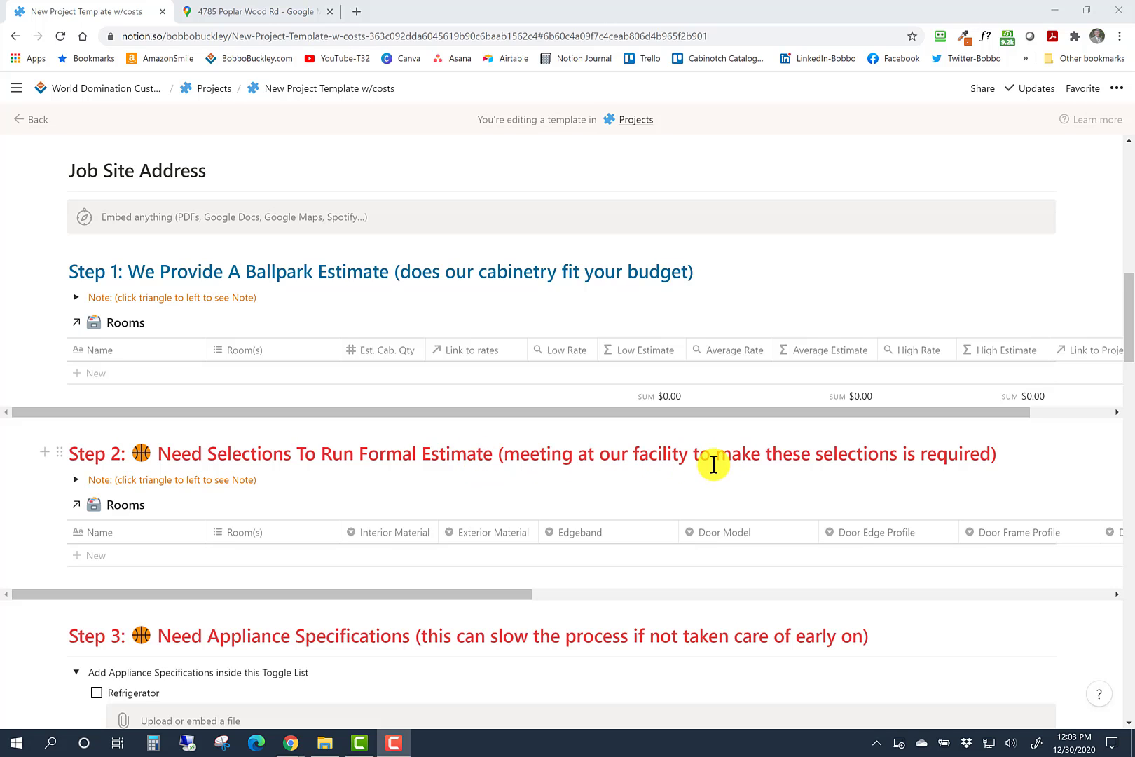
pyautogui.scroll(-2, 713, 465)
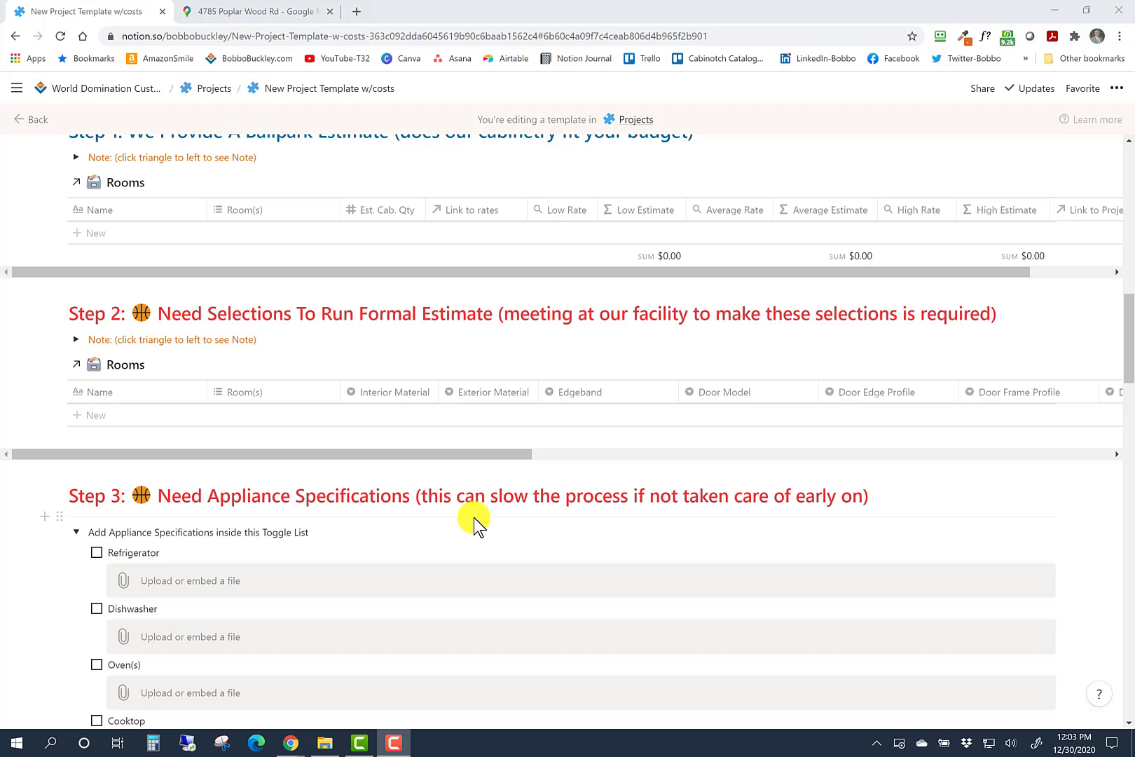
pyautogui.scroll(-3, 474, 518)
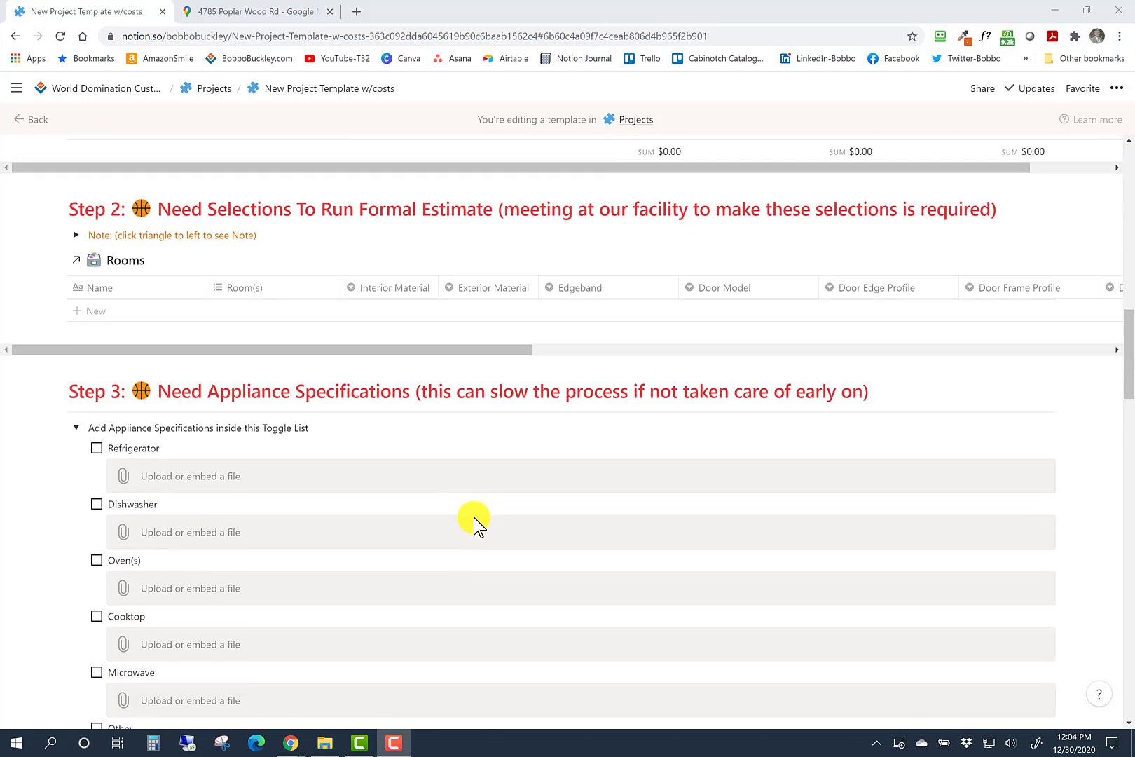
pyautogui.scroll(-2, 474, 517)
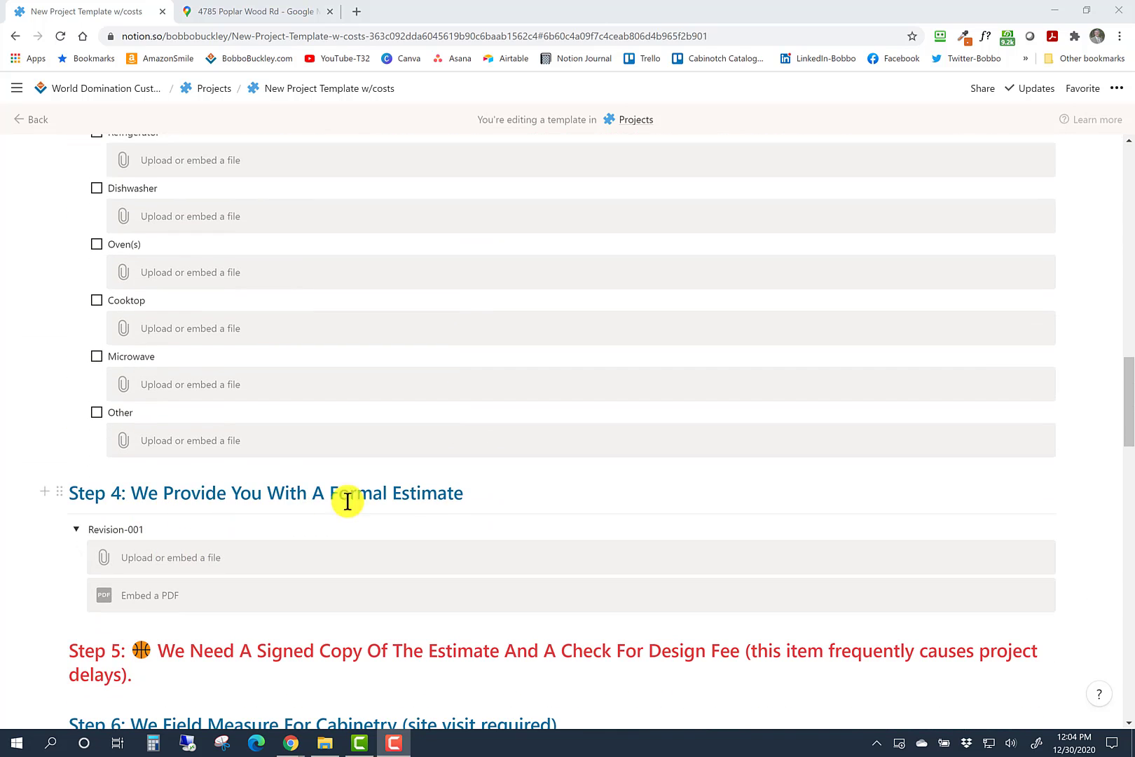
pyautogui.scroll(2, 444, 499)
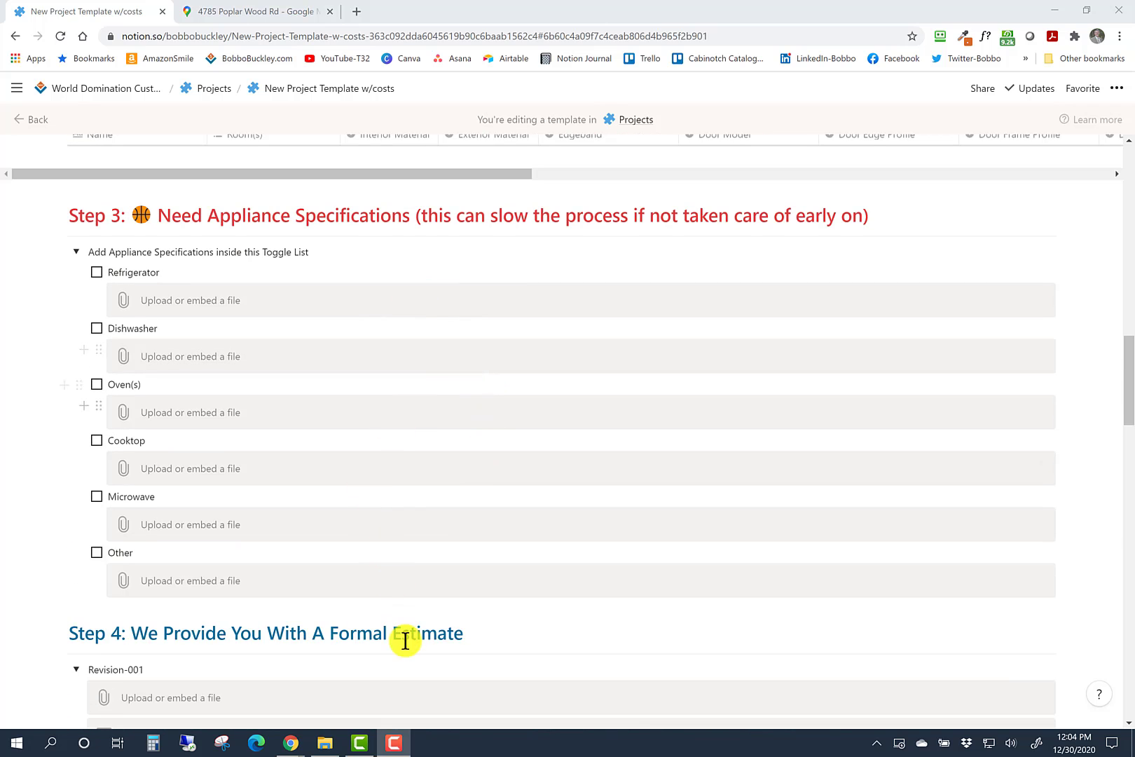
pyautogui.scroll(4, 482, 628)
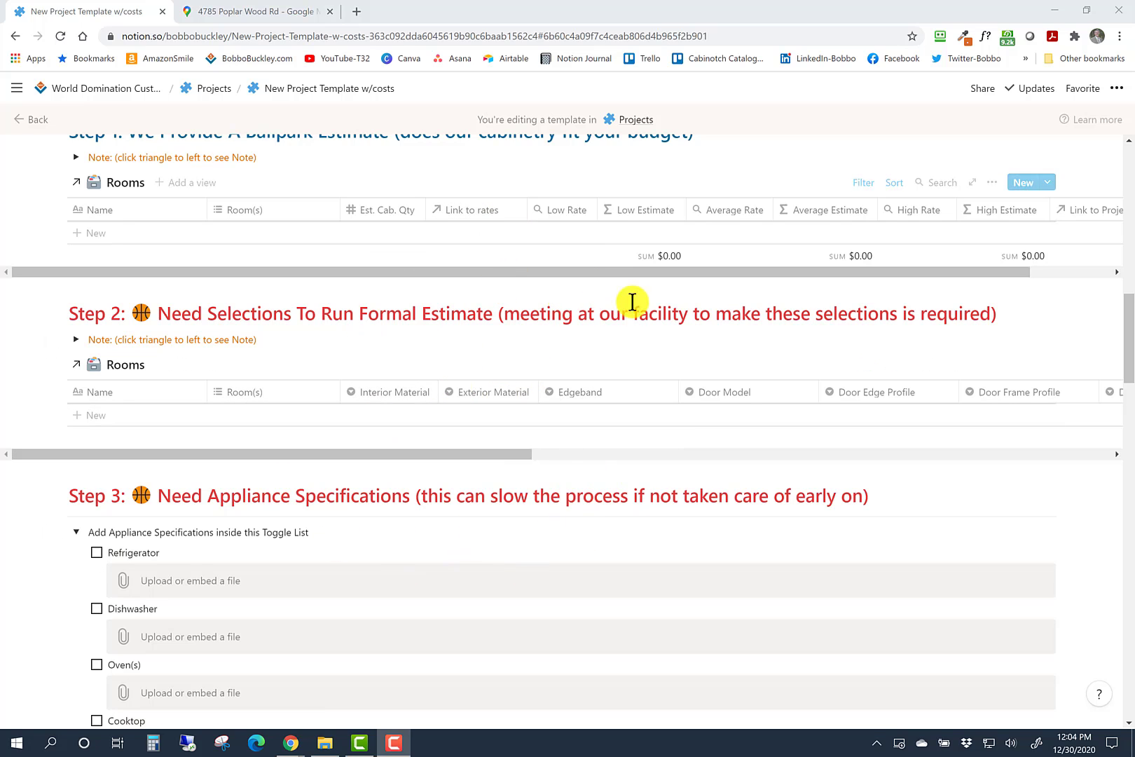
# Examine how the Step 2 selections and Step 3 appliance file blocks lead into the Step 4 formal estimate section
pyautogui.scroll(-1, 608, 314)
pyautogui.scroll(-6, 608, 314)
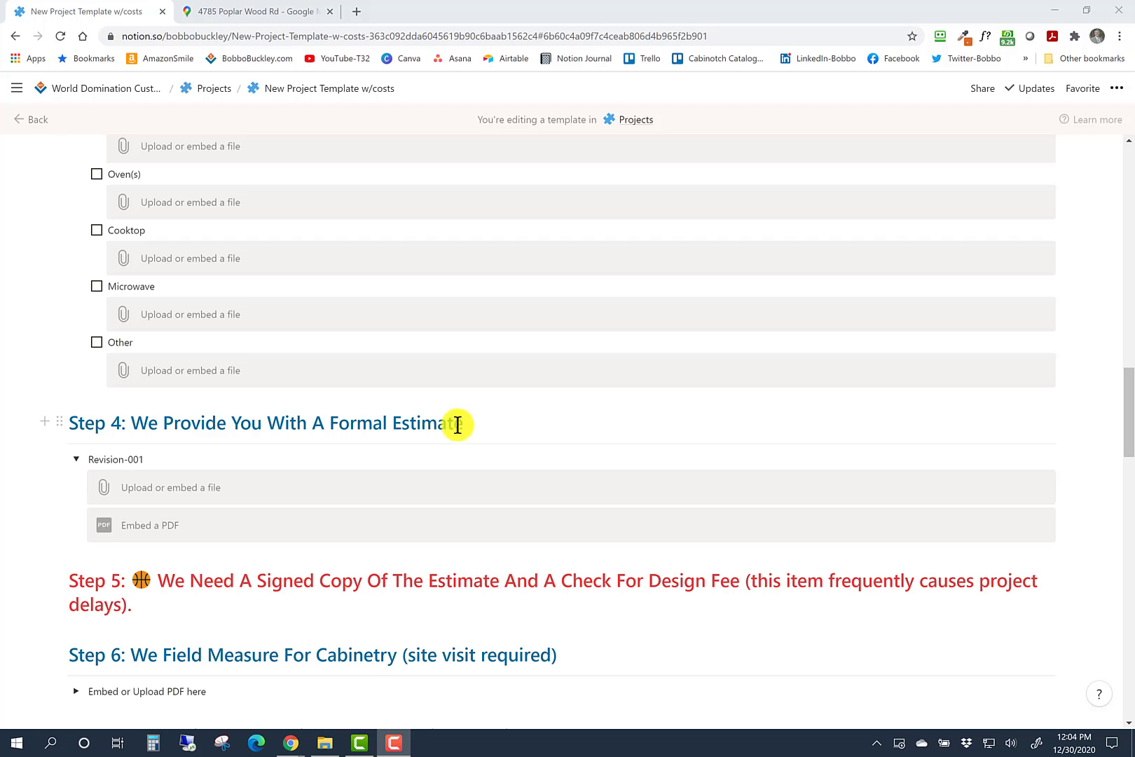
pyautogui.scroll(4, 536, 424)
pyautogui.scroll(2, 538, 423)
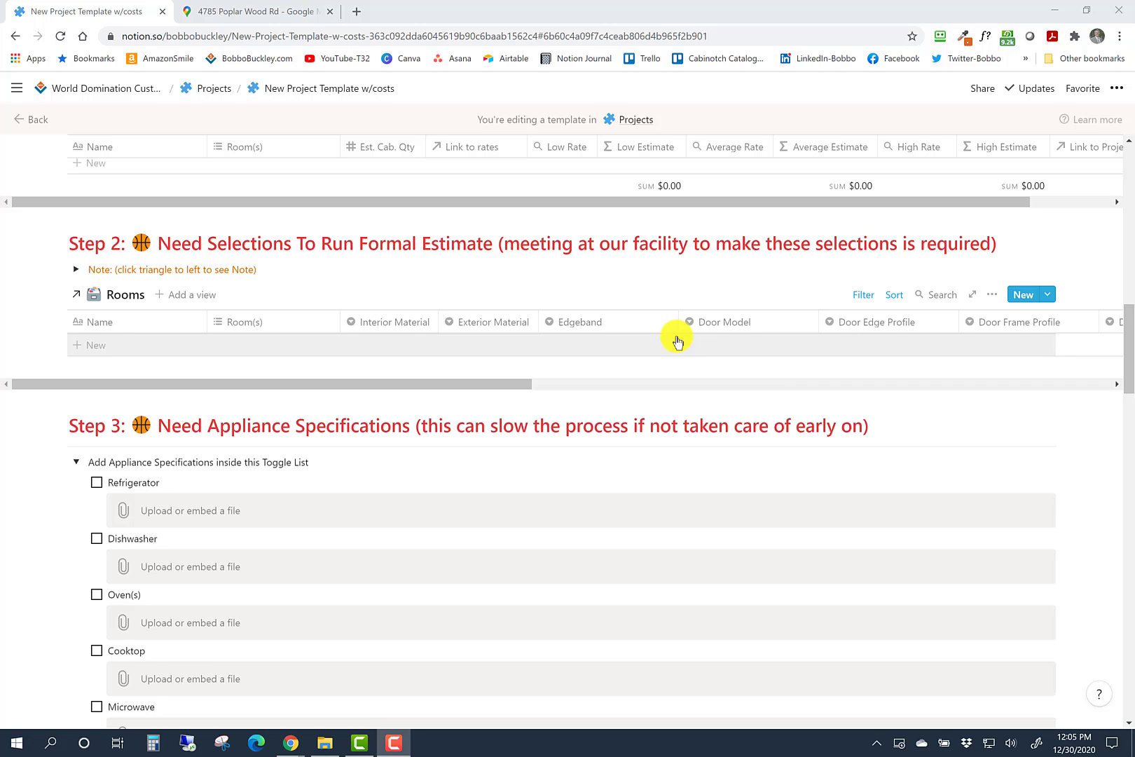
pyautogui.scroll(-1, 601, 386)
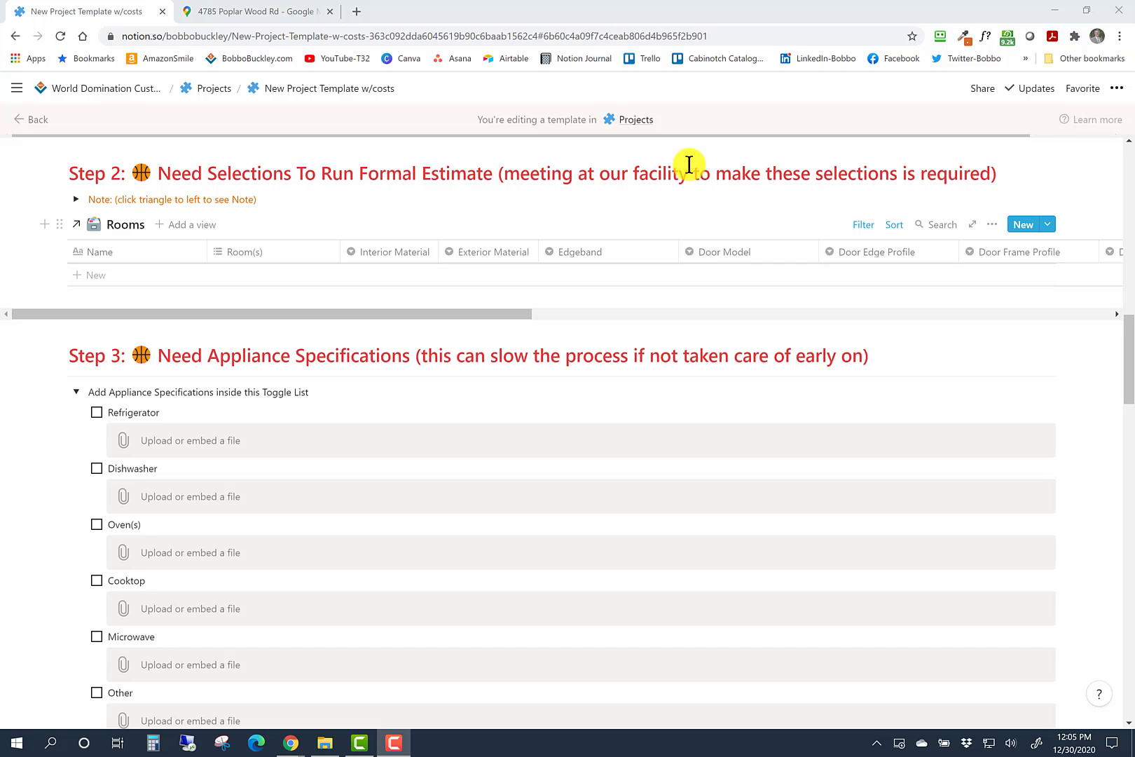
pyautogui.scroll(-2, 625, 268)
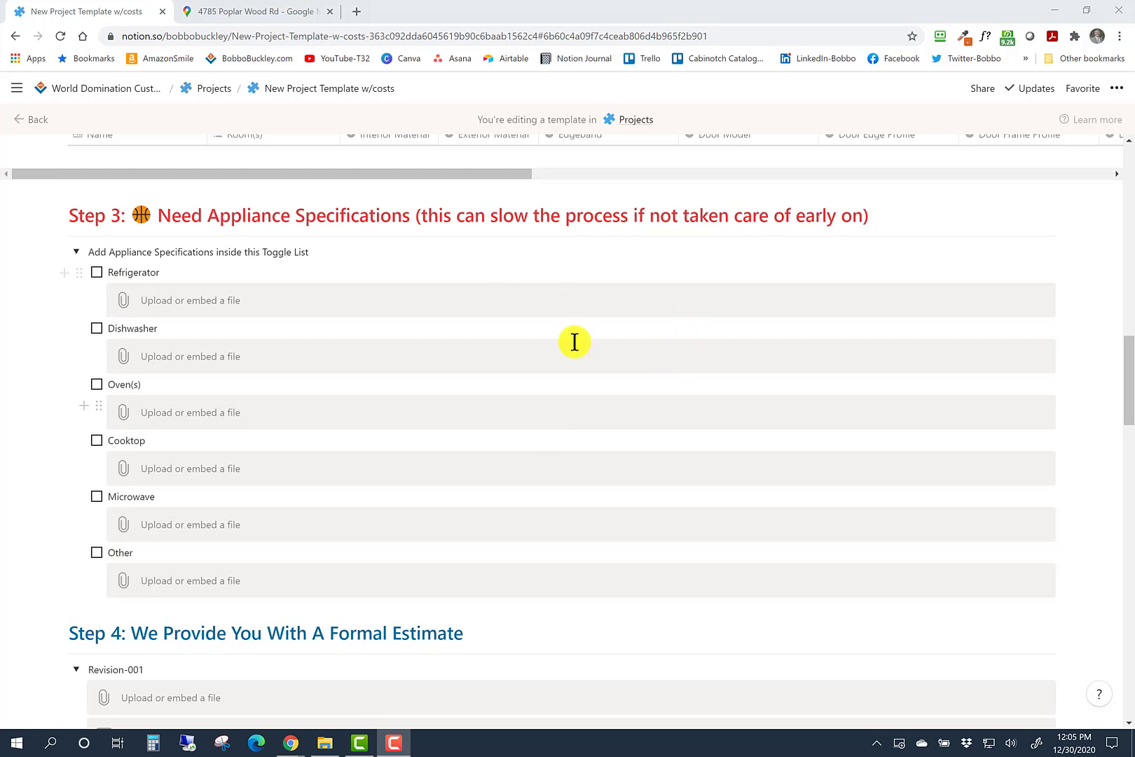
pyautogui.scroll(-3, 580, 359)
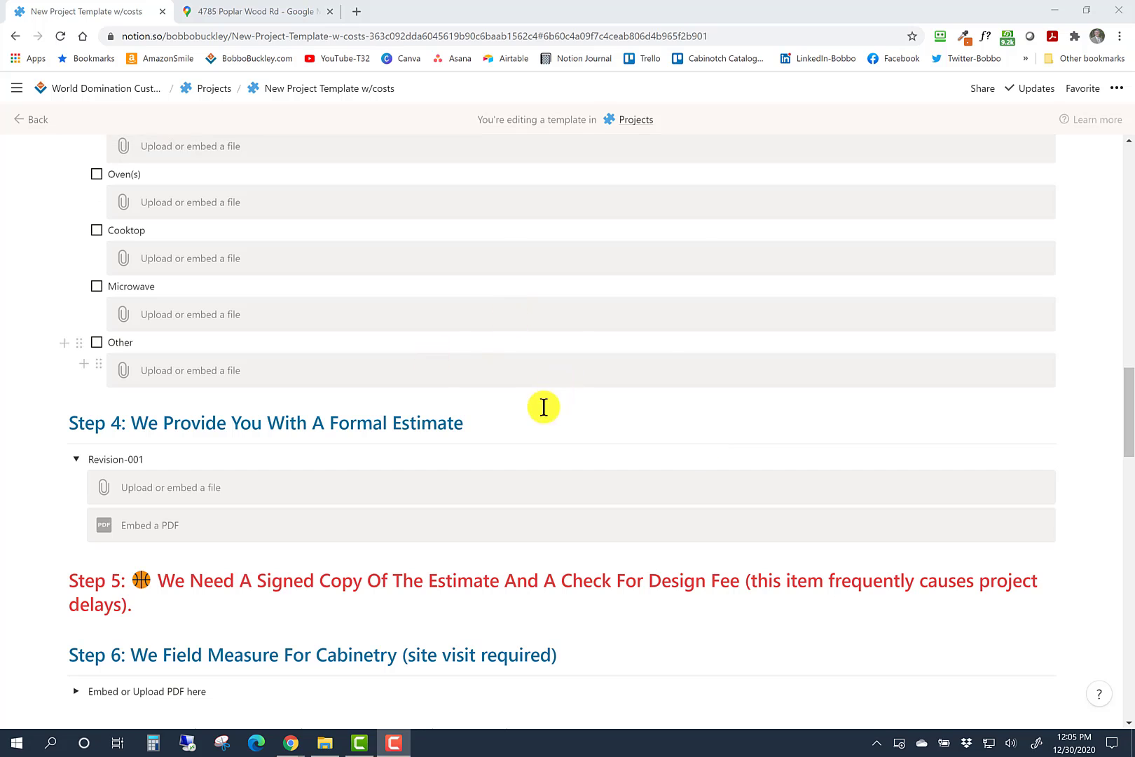
pyautogui.scroll(-1, 539, 423)
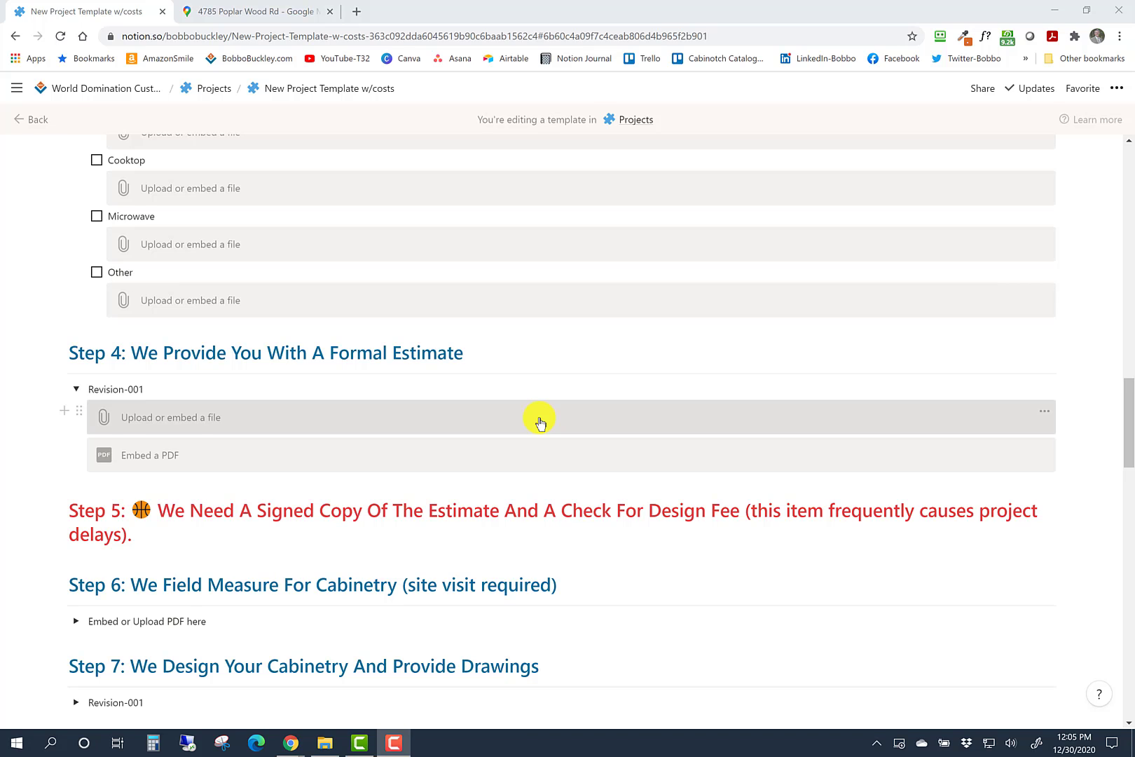
pyautogui.scroll(-1, 540, 421)
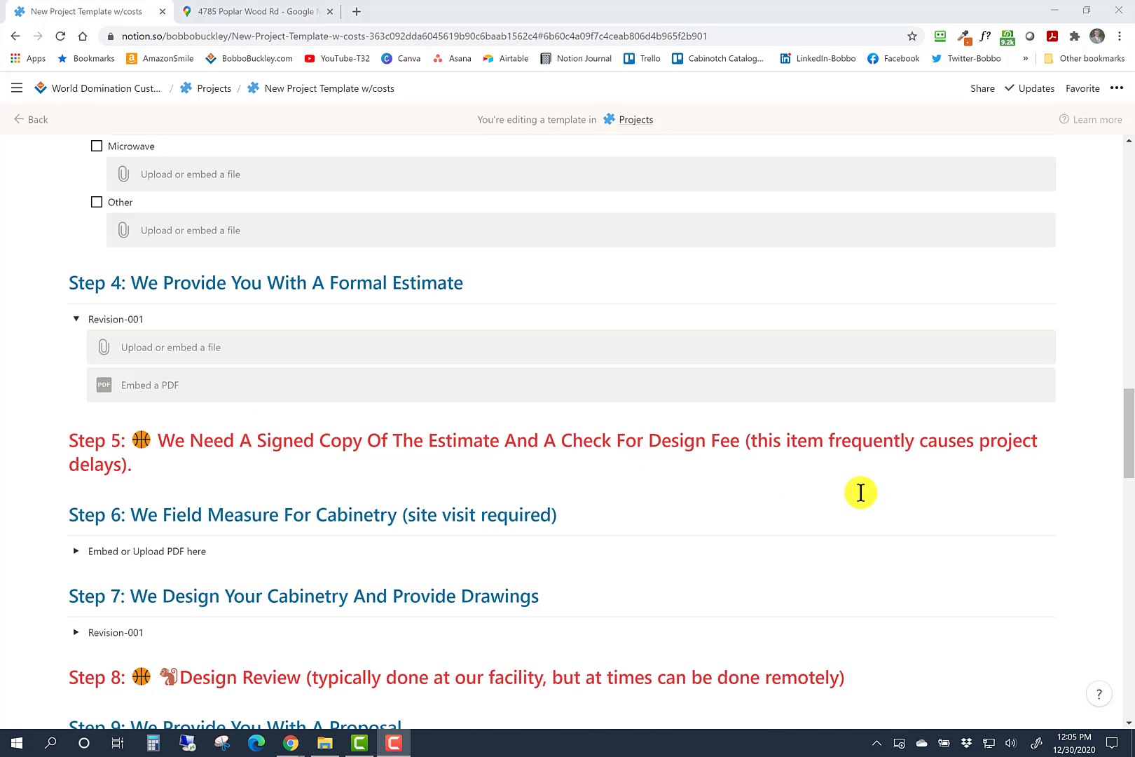
# Review the Step 5 through Step 10 sections, from the signed estimate and design fee to the signed proposal and 50% deposit
pyautogui.click(555, 437)
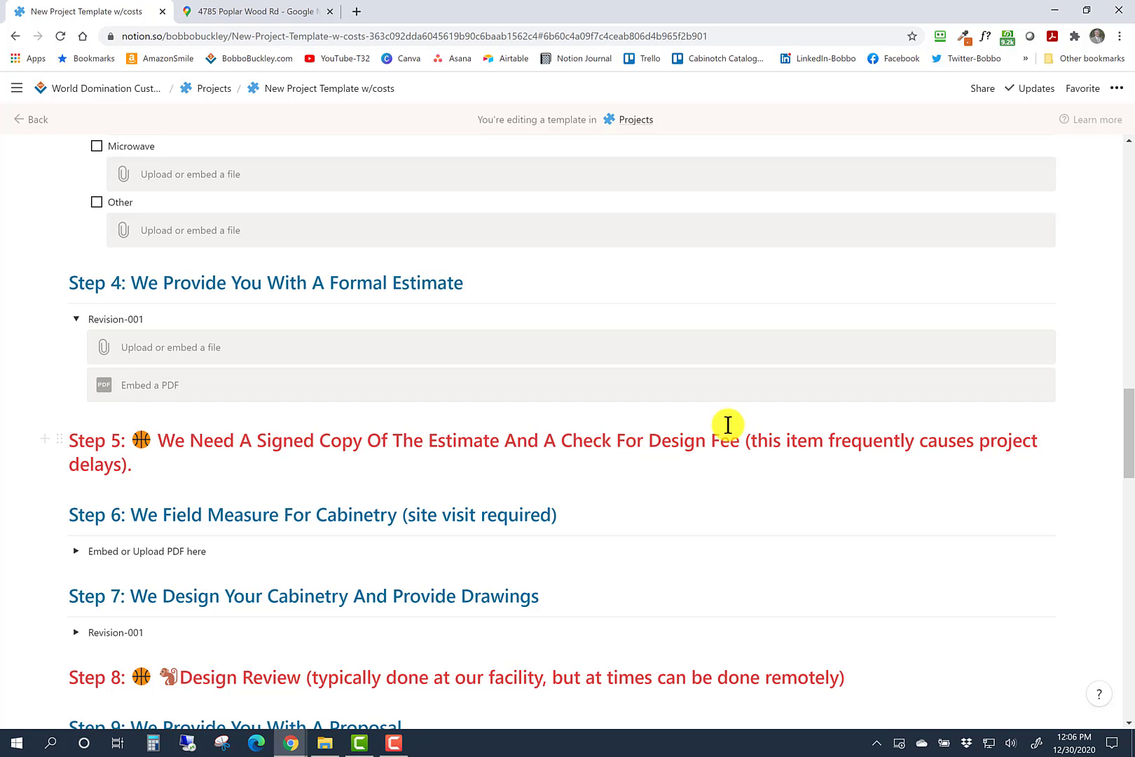
pyautogui.scroll(-2, 758, 446)
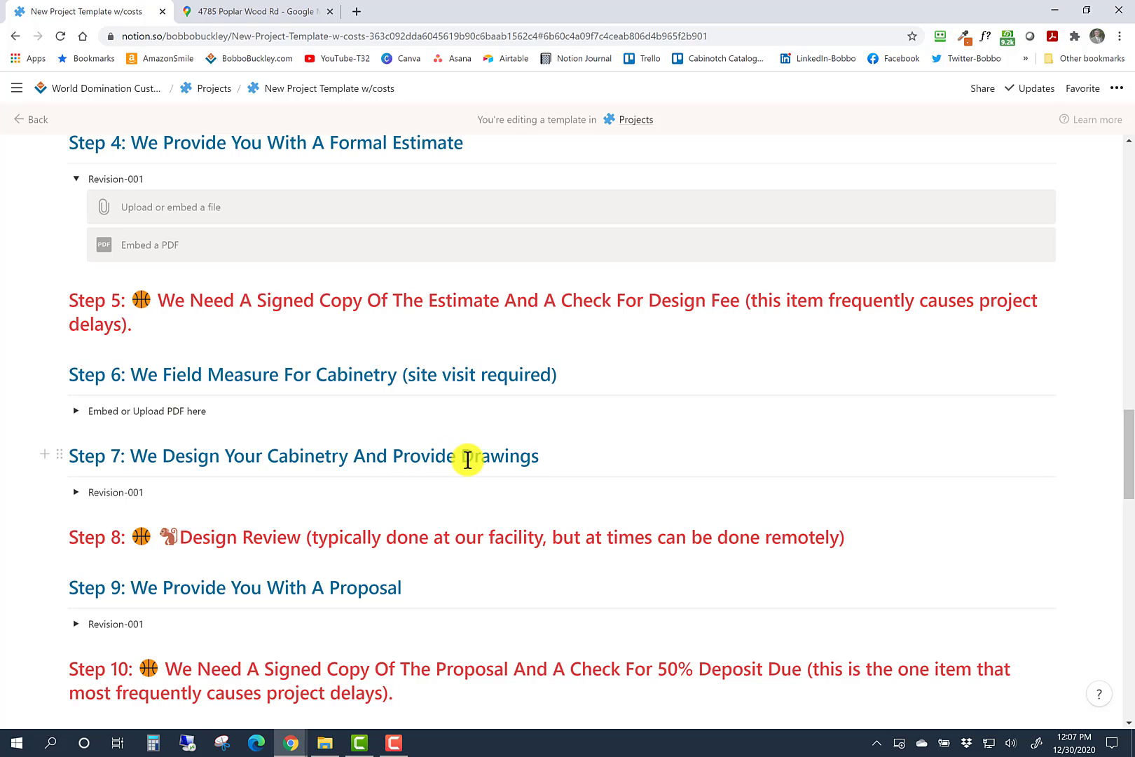
pyautogui.scroll(-1, 467, 460)
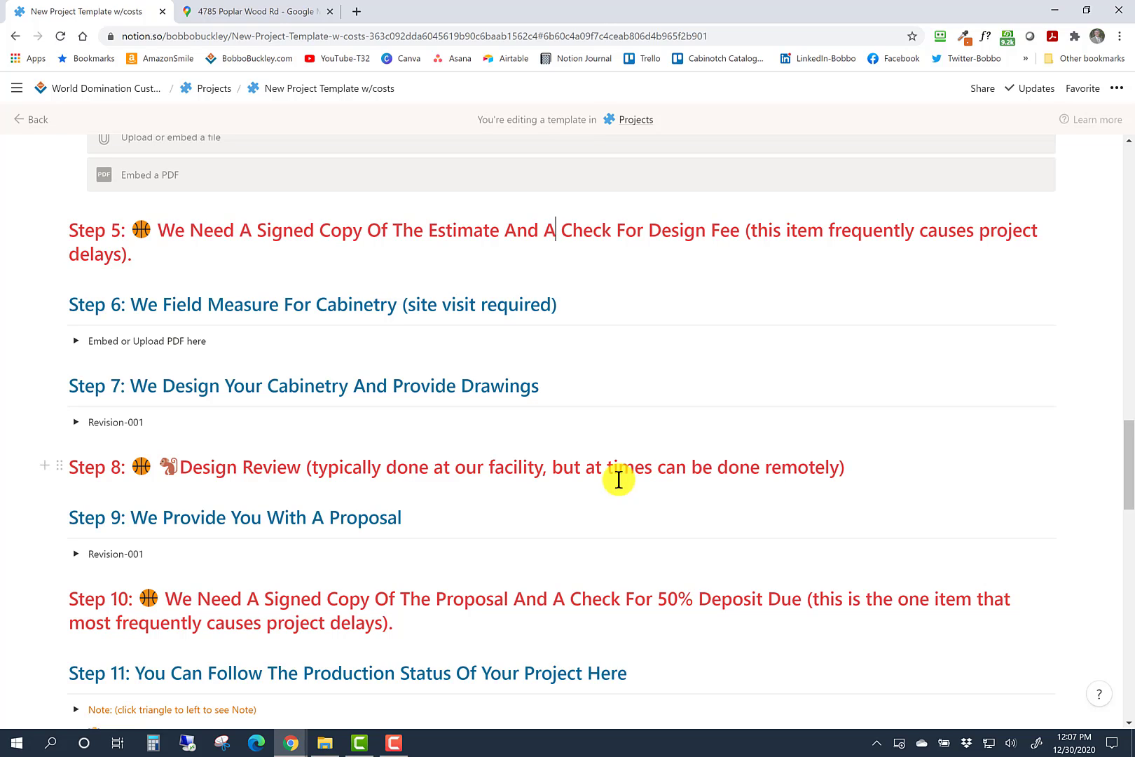
pyautogui.scroll(-1, 617, 480)
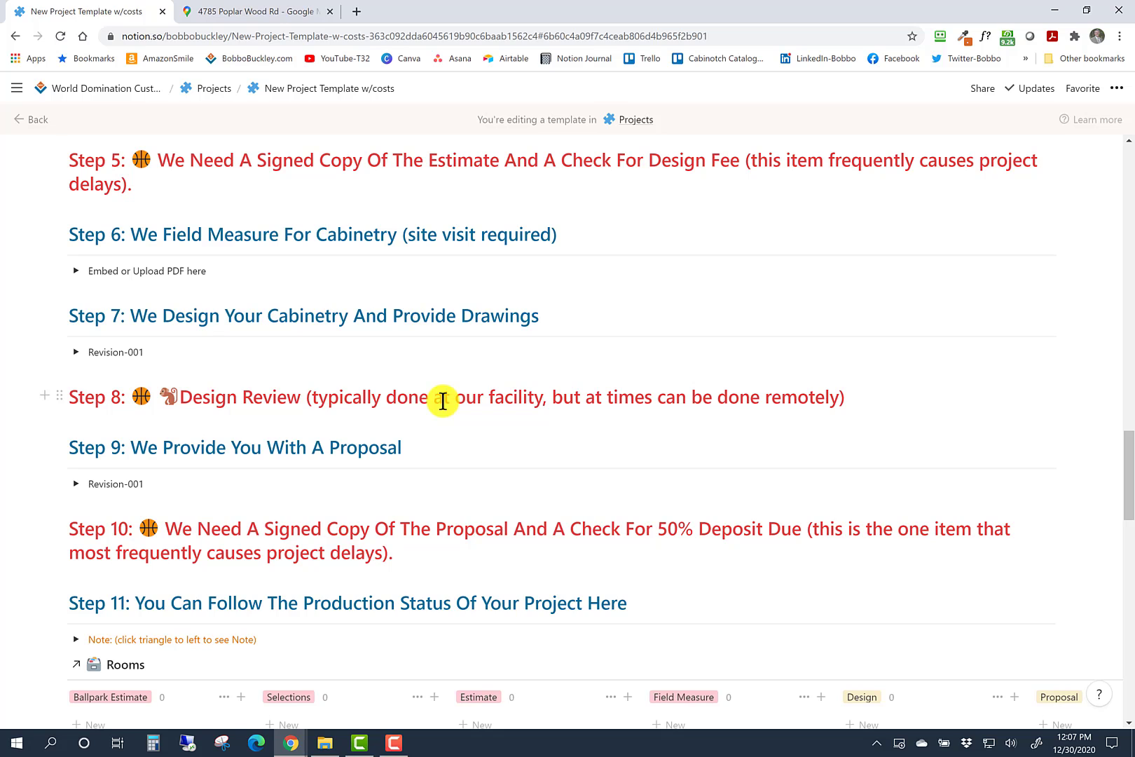
pyautogui.scroll(-1, 410, 400)
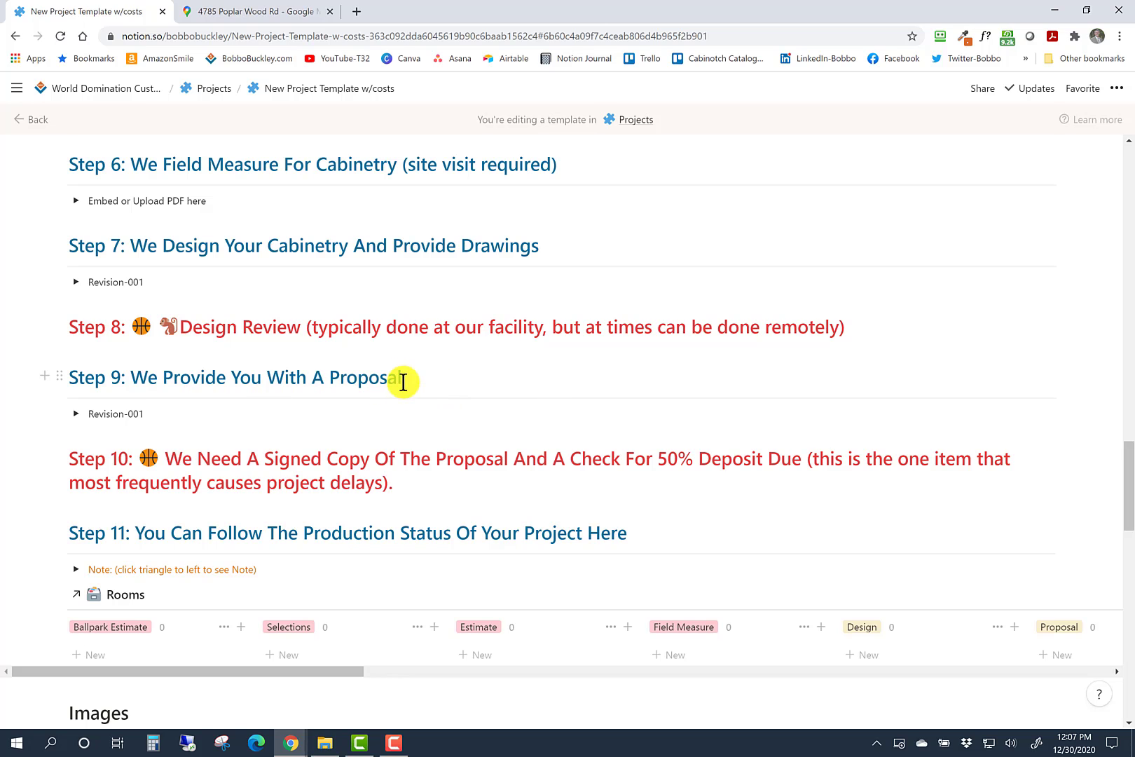
pyautogui.scroll(-1, 402, 382)
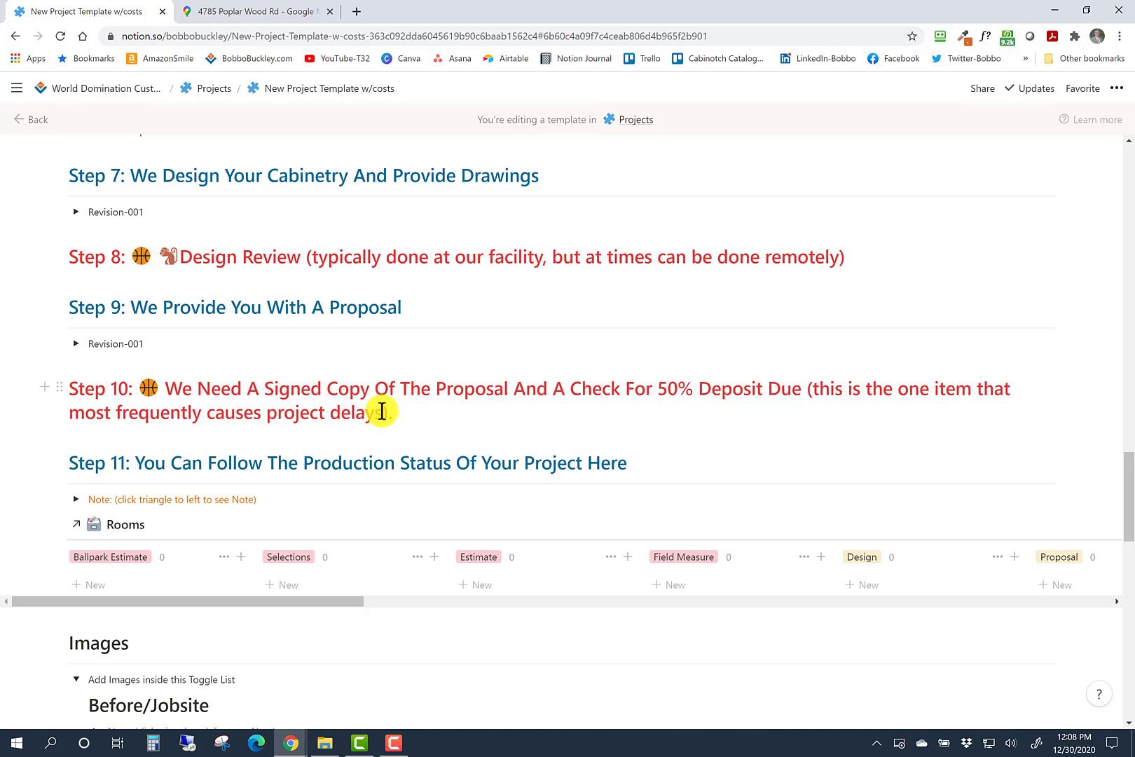
# Move the Check Field Measure group between Design and Proposal on the Step 11 Rooms board and check the board's group order
pyautogui.scroll(-1, 375, 408)
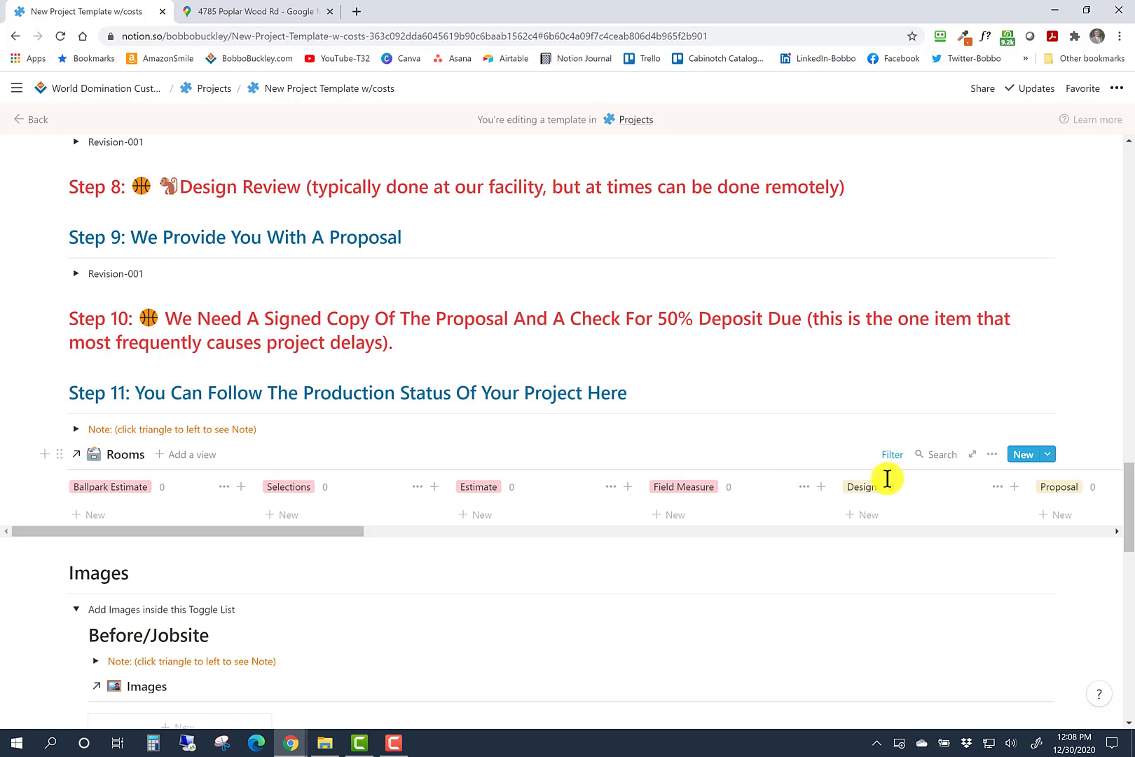
pyautogui.moveTo(355, 537); pyautogui.dragTo(207, 495)
pyautogui.moveTo(342, 532); pyautogui.dragTo(1089, 532)
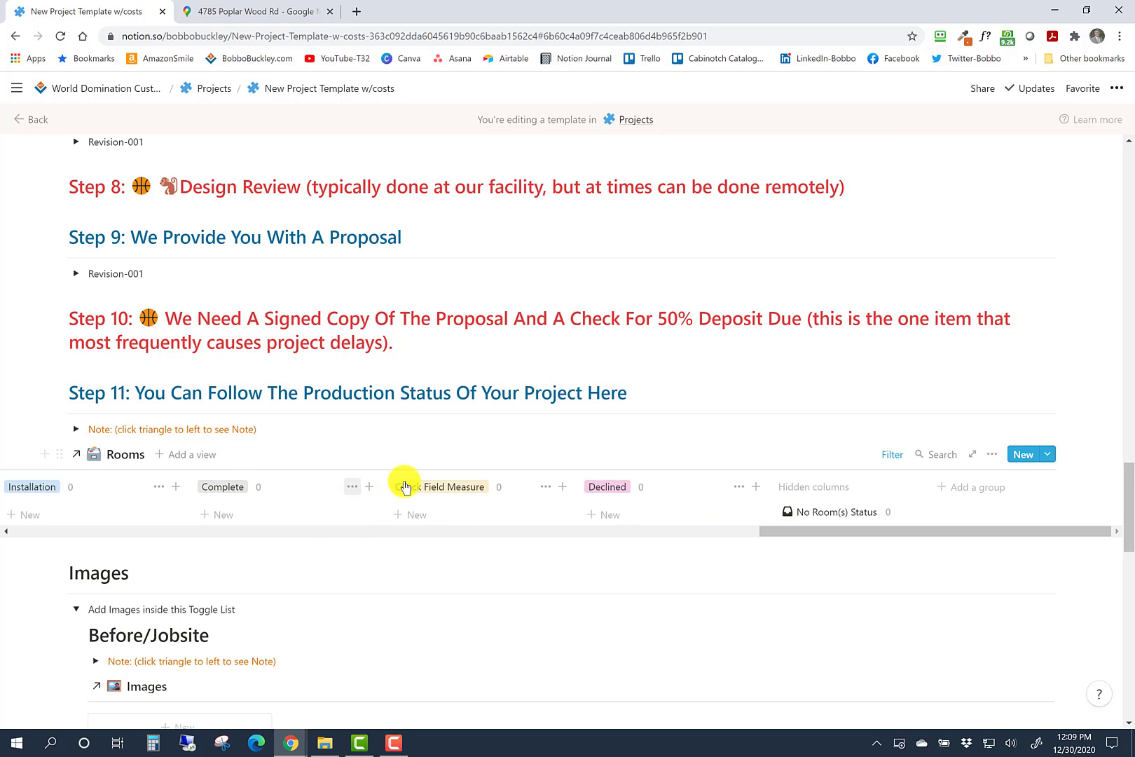
pyautogui.moveTo(819, 532); pyautogui.dragTo(722, 543)
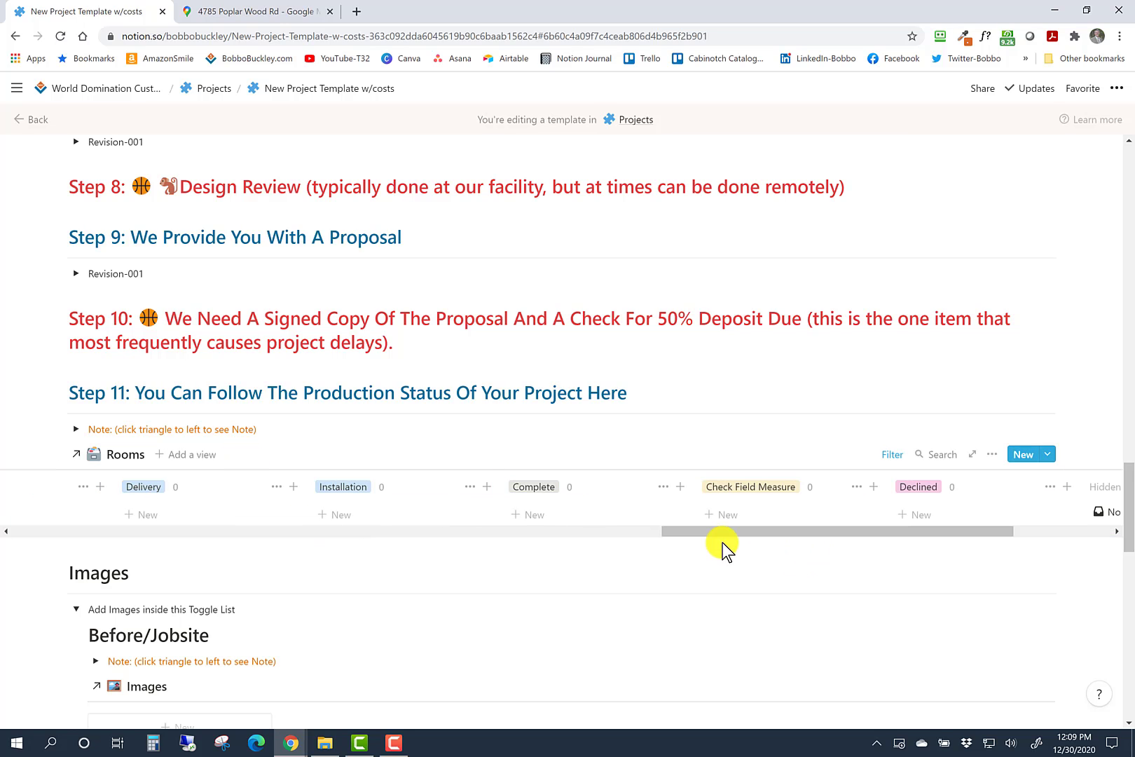
pyautogui.moveTo(754, 494); pyautogui.dragTo(471, 501)
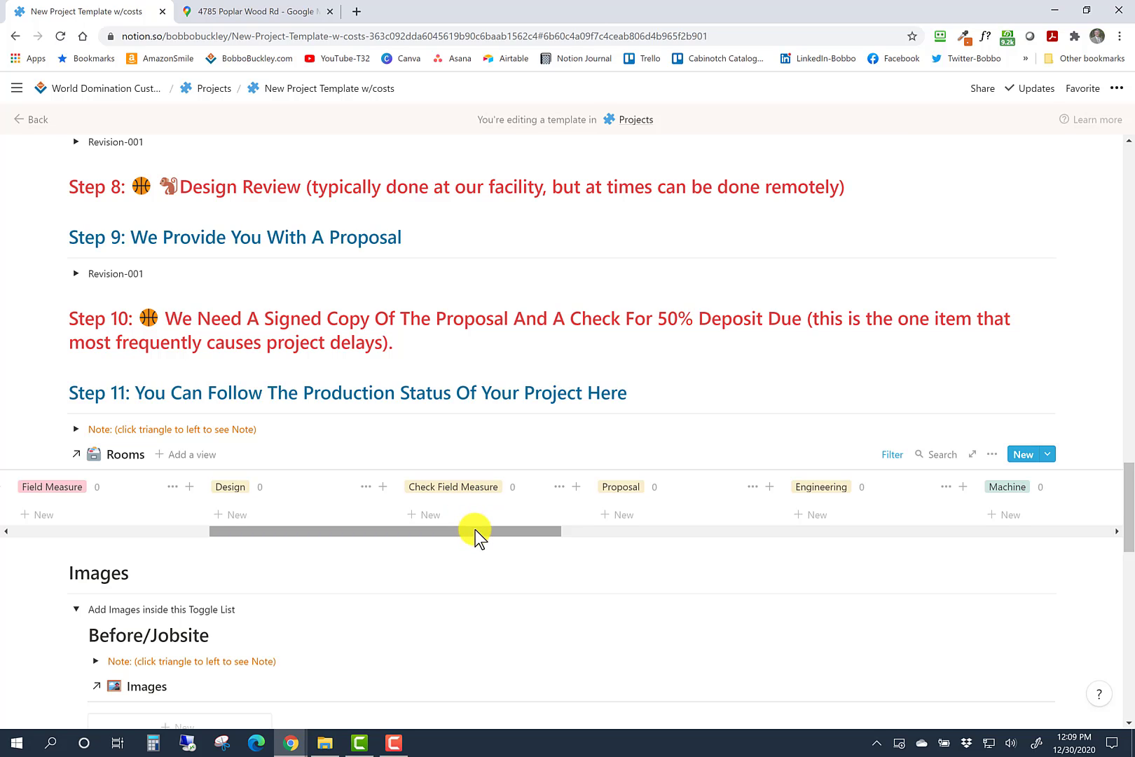
pyautogui.moveTo(474, 536); pyautogui.dragTo(954, 534)
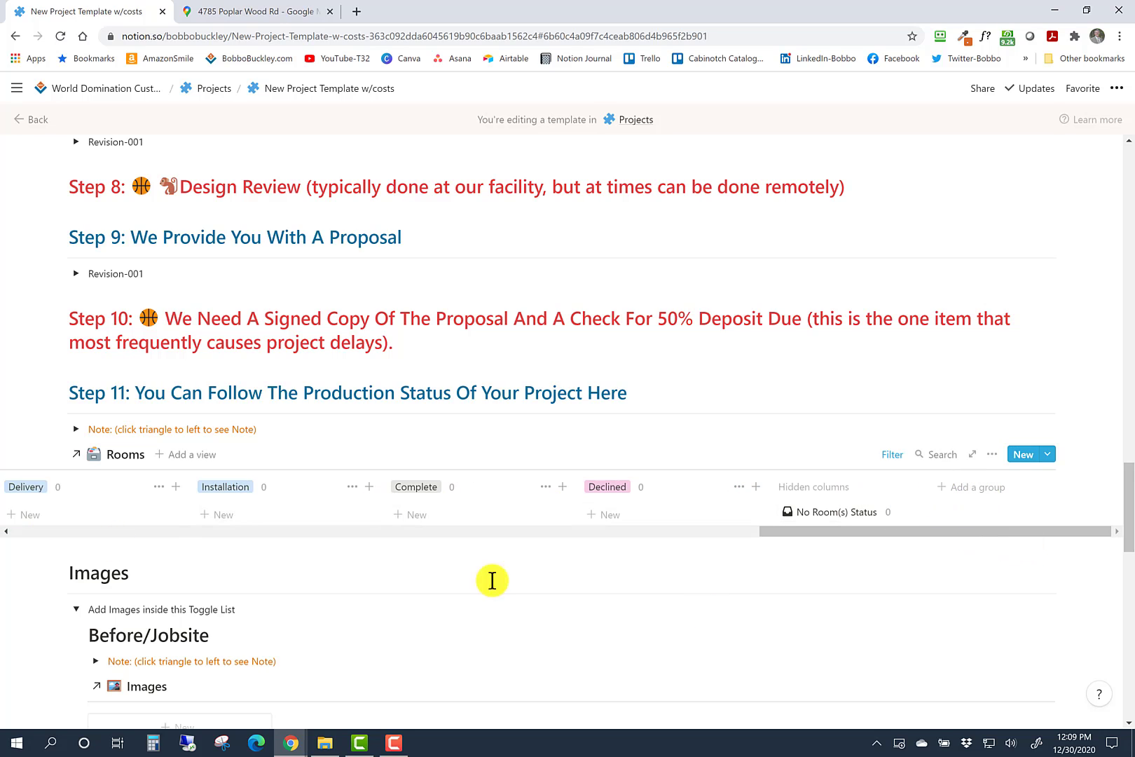
pyautogui.moveTo(788, 528); pyautogui.dragTo(122, 566)
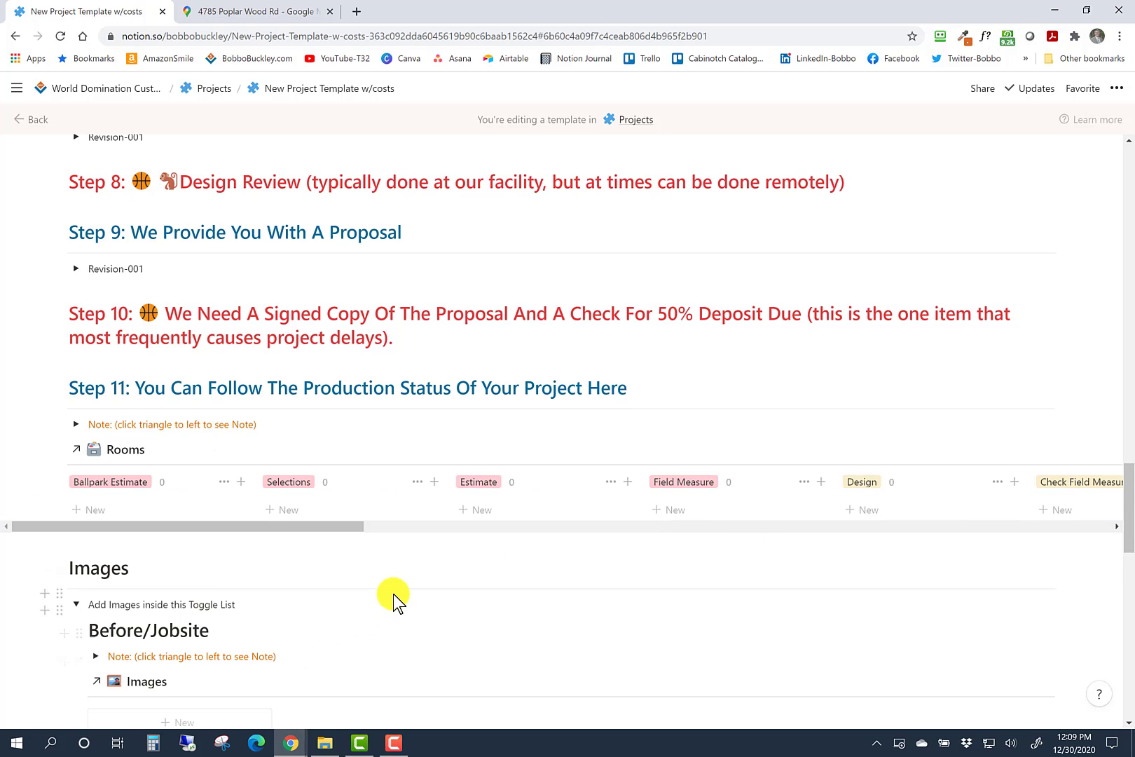
# Review the Images section's linked galleries from Before/Jobsite and Machining through Installation and After/Complete
pyautogui.scroll(-4, 393, 594)
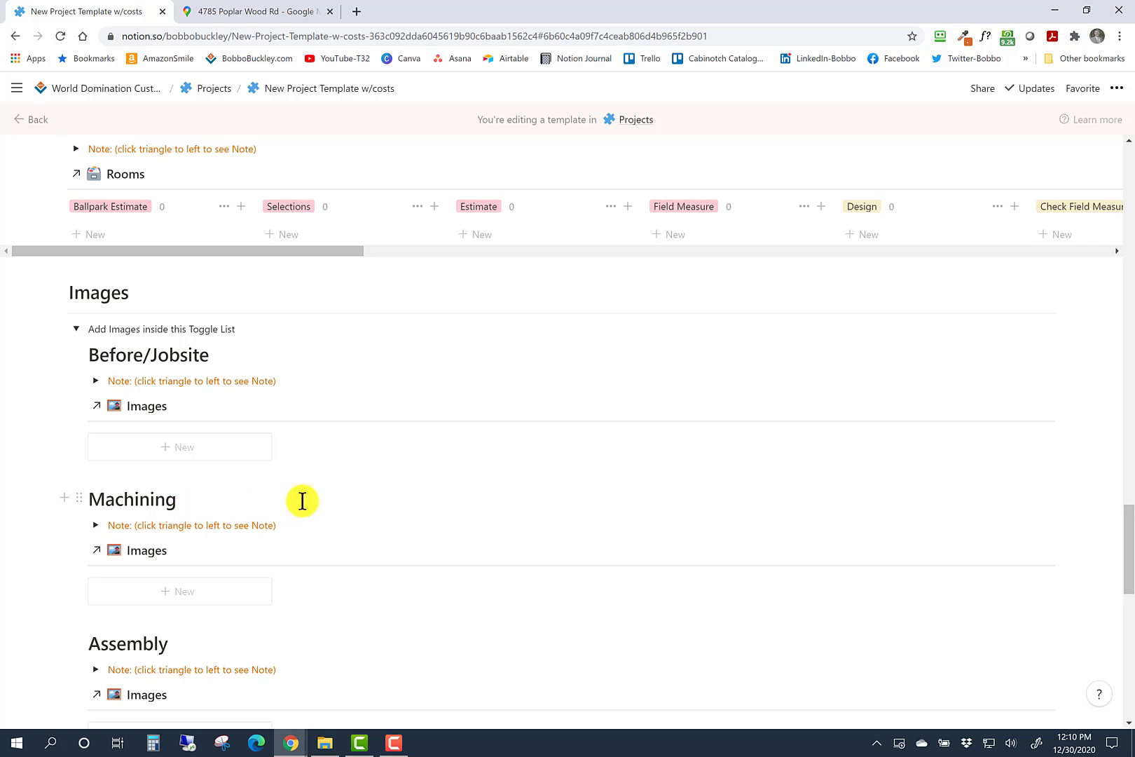
pyautogui.scroll(-1, 301, 499)
pyautogui.scroll(-1, 318, 500)
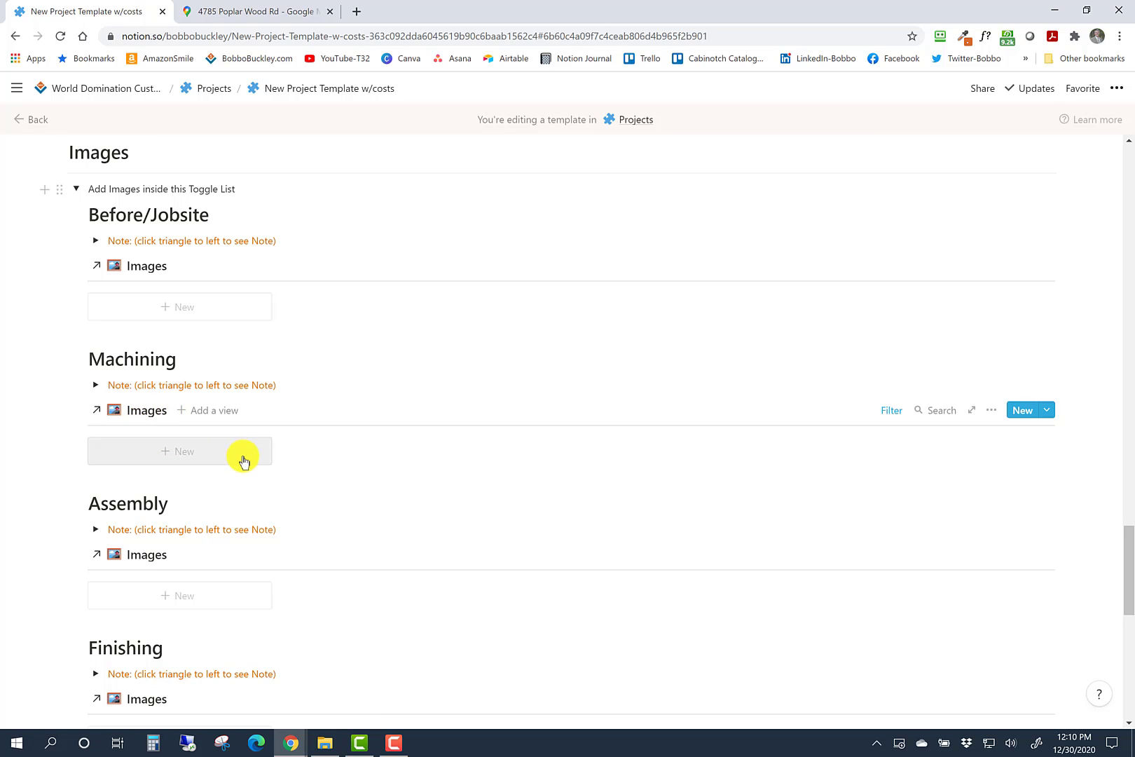
pyautogui.scroll(-2, 243, 460)
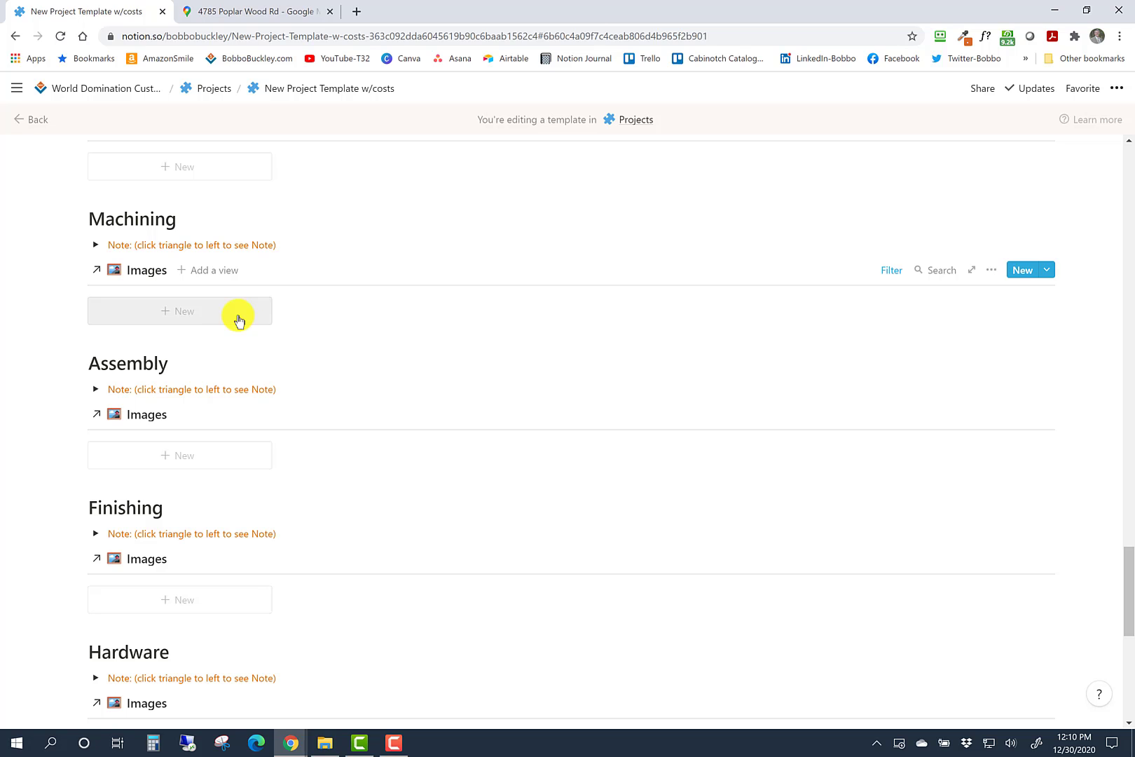
pyautogui.scroll(-3, 333, 431)
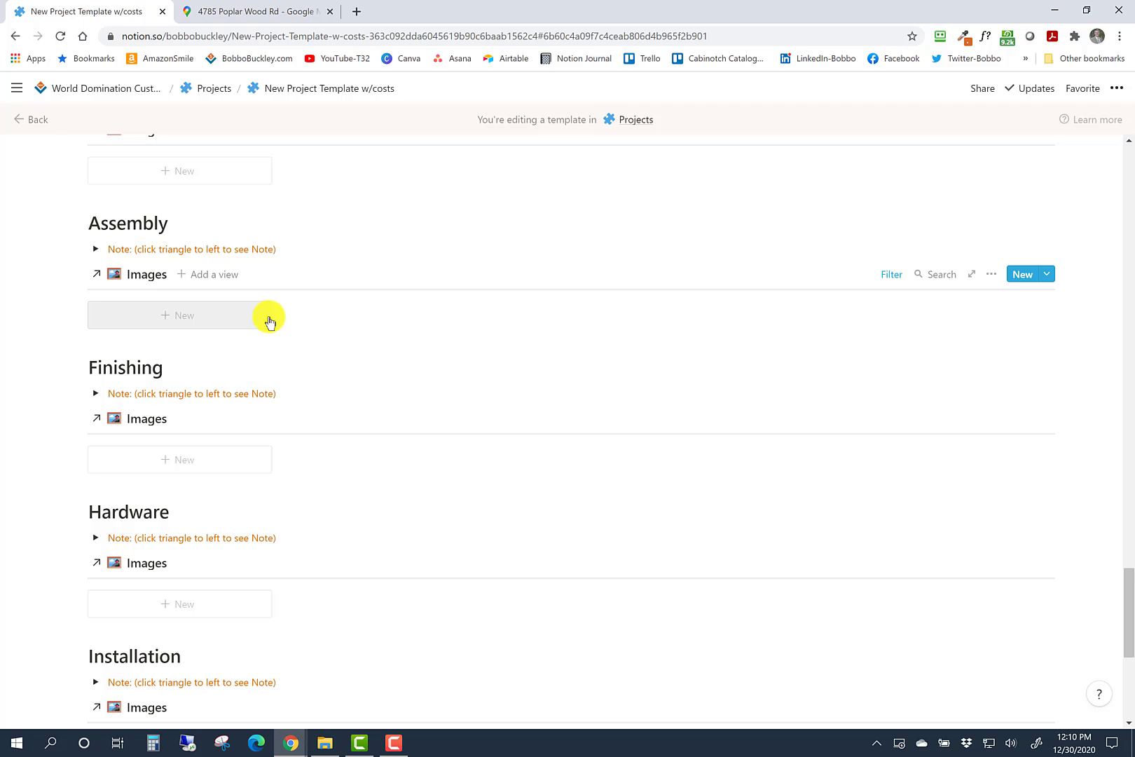
pyautogui.scroll(-1, 314, 394)
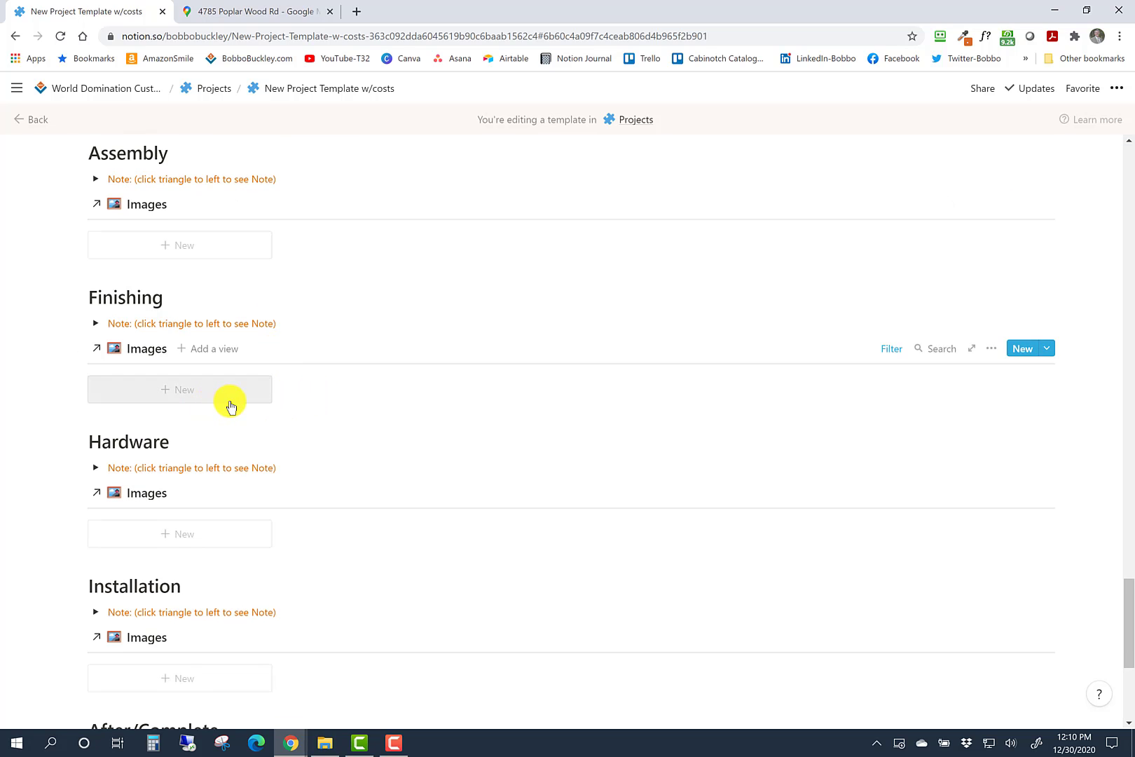
pyautogui.scroll(-1, 228, 400)
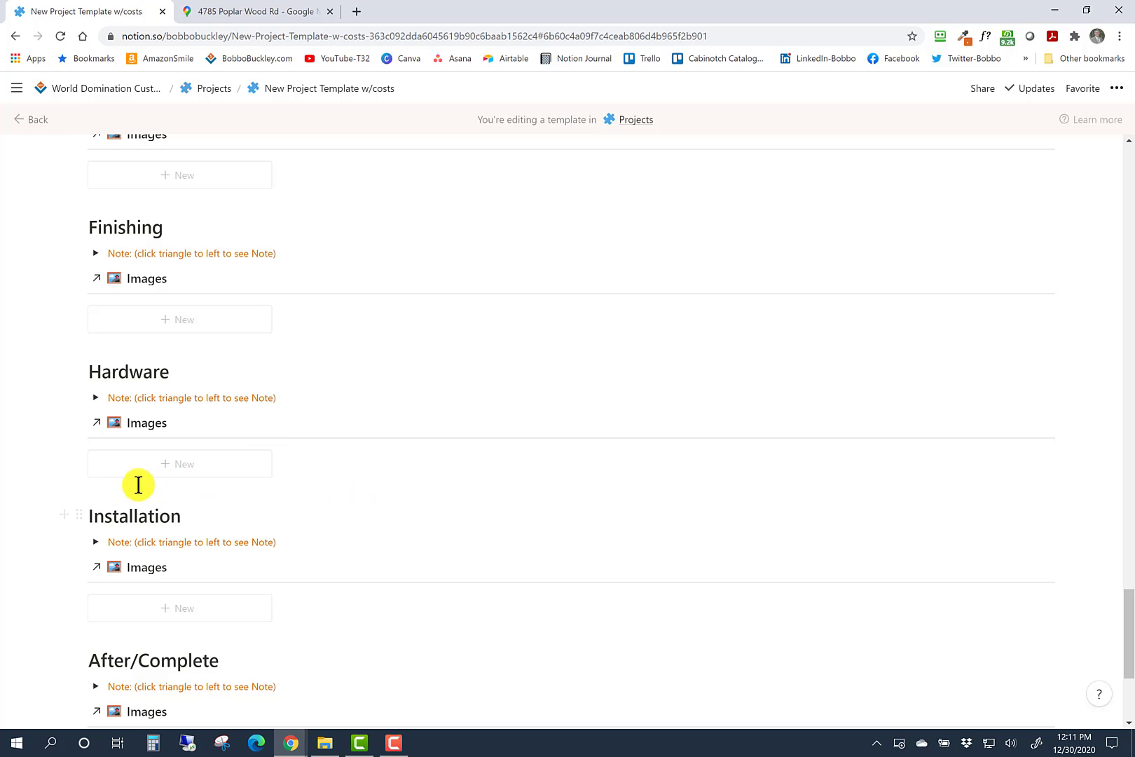
pyautogui.scroll(-2, 332, 499)
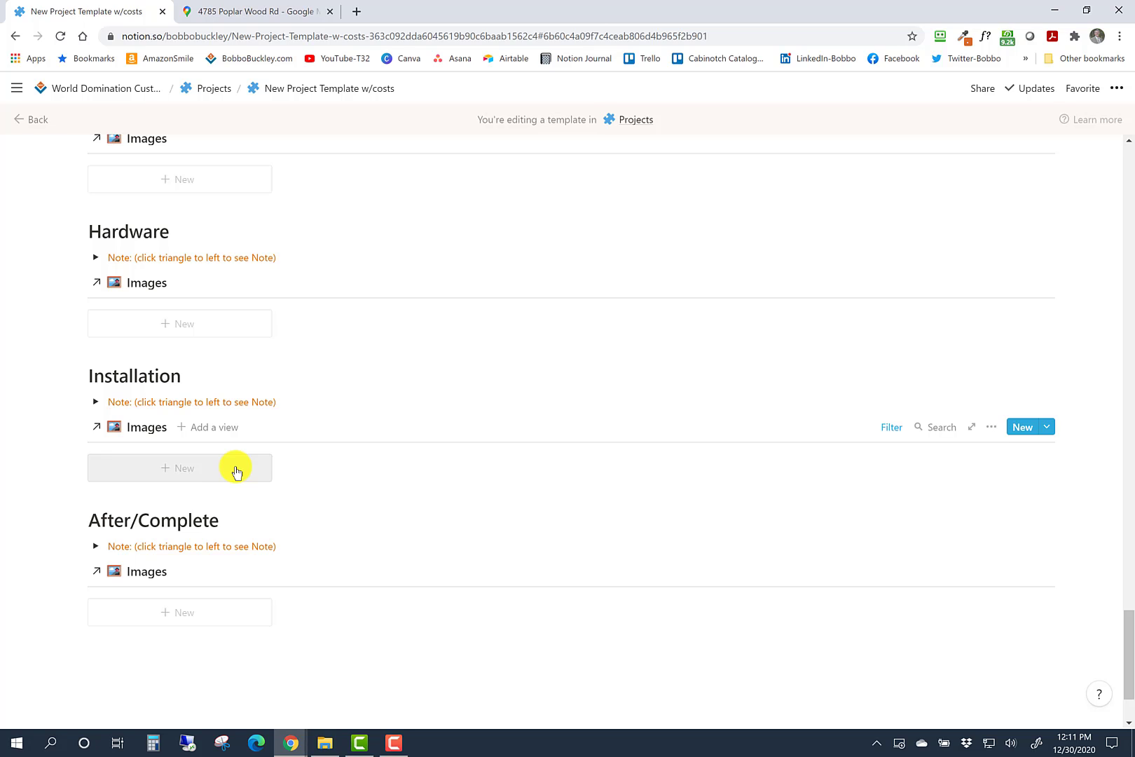
pyautogui.scroll(-1, 236, 471)
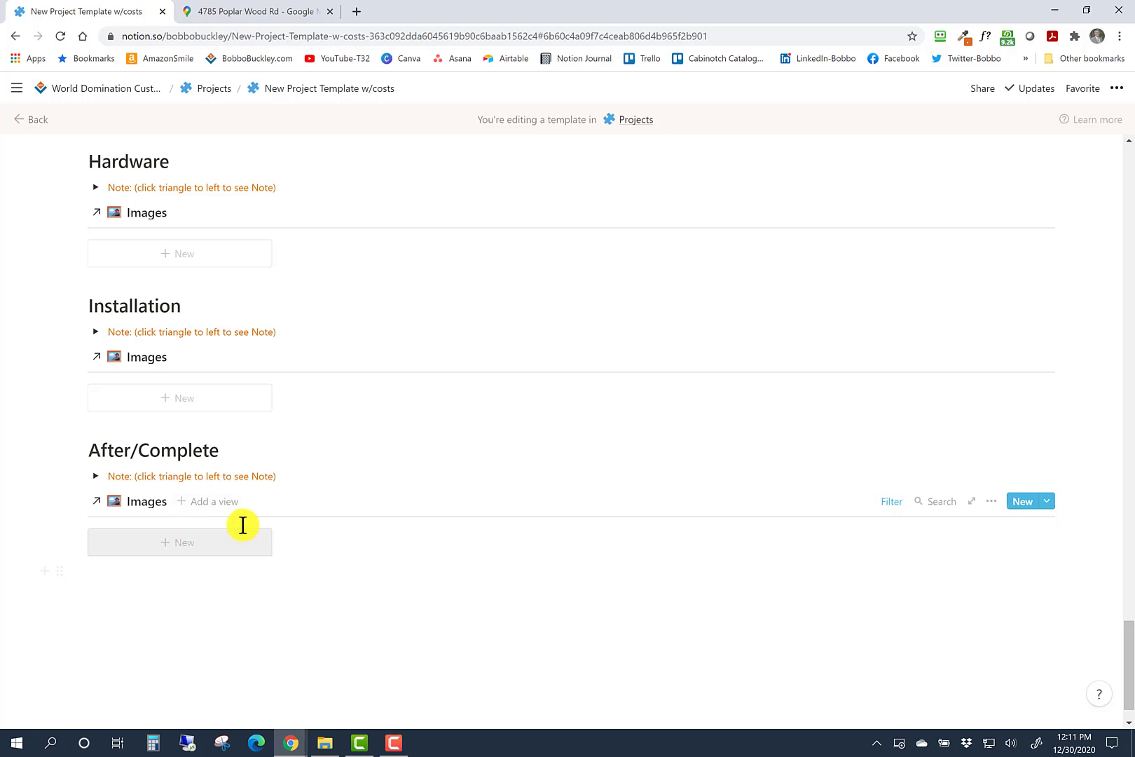
# Look over the Assembly, Finishing, Hardware, Installation and After/Complete image galleries at the end of the template again
pyautogui.scroll(-1, 238, 525)
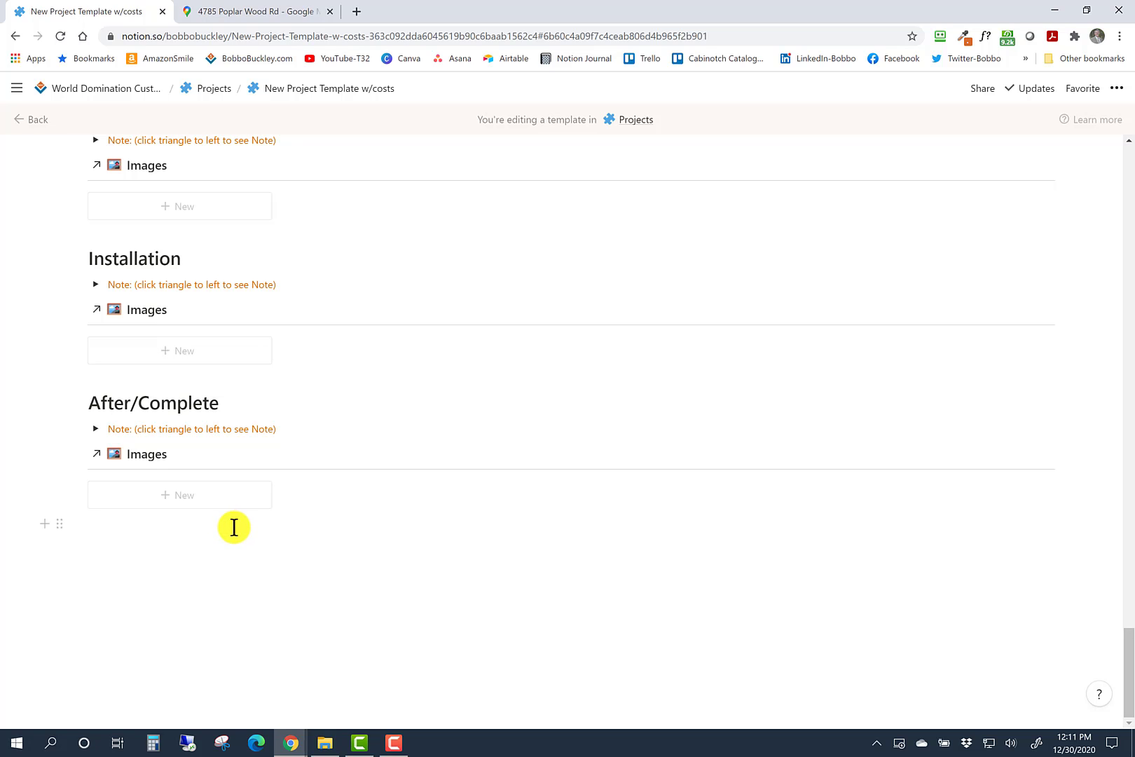
pyautogui.scroll(3, 315, 373)
pyautogui.scroll(4, 315, 373)
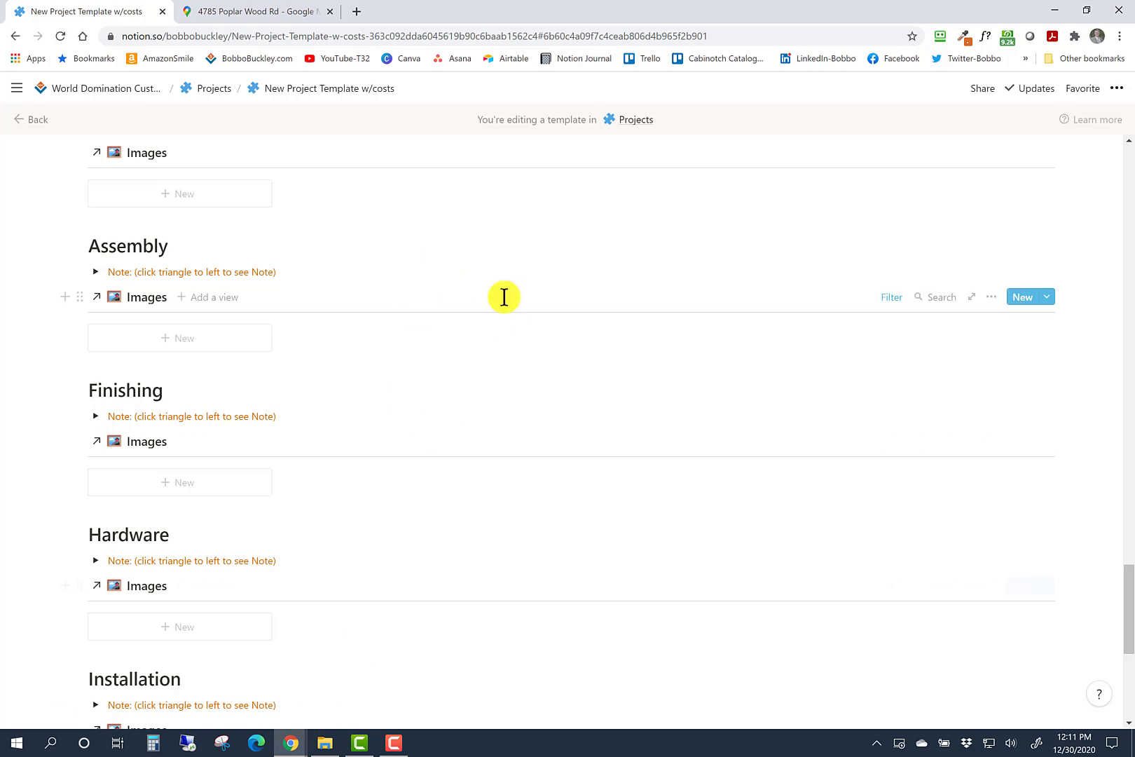
pyautogui.scroll(-4, 491, 367)
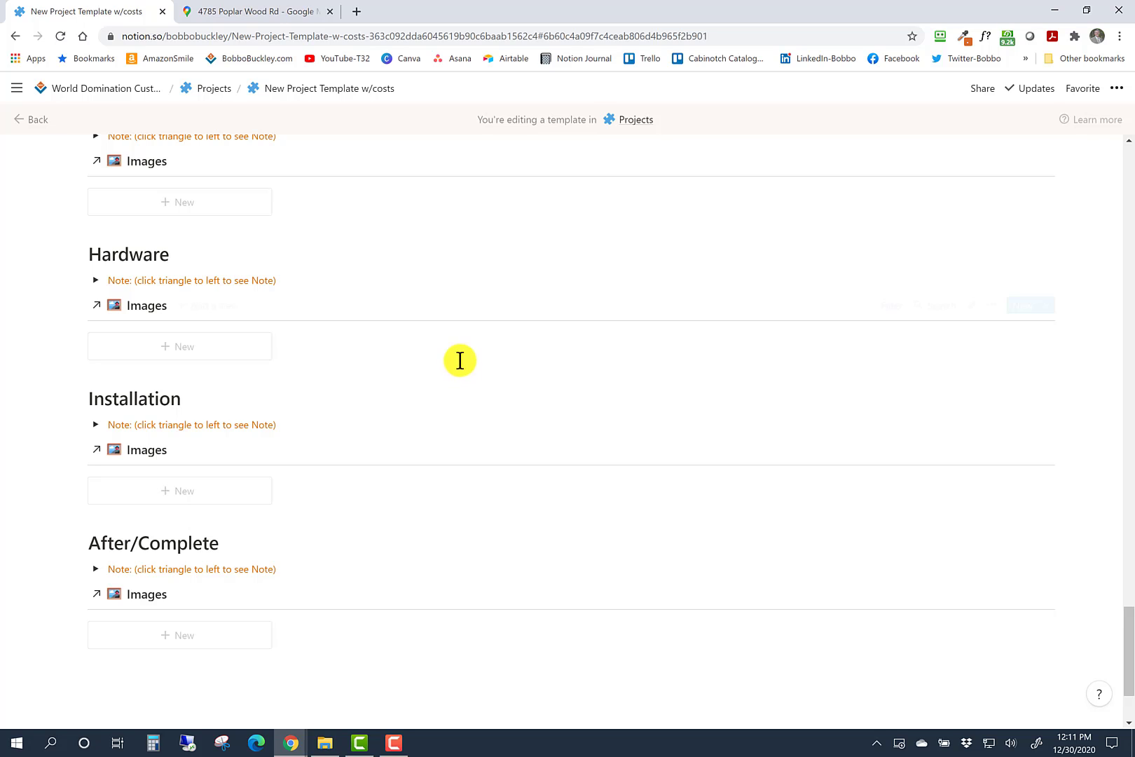
# Leave the full-page template for the Projects database and skim its preview from the properties through the Step 1 ballpark estimate
pyautogui.click(31, 122)
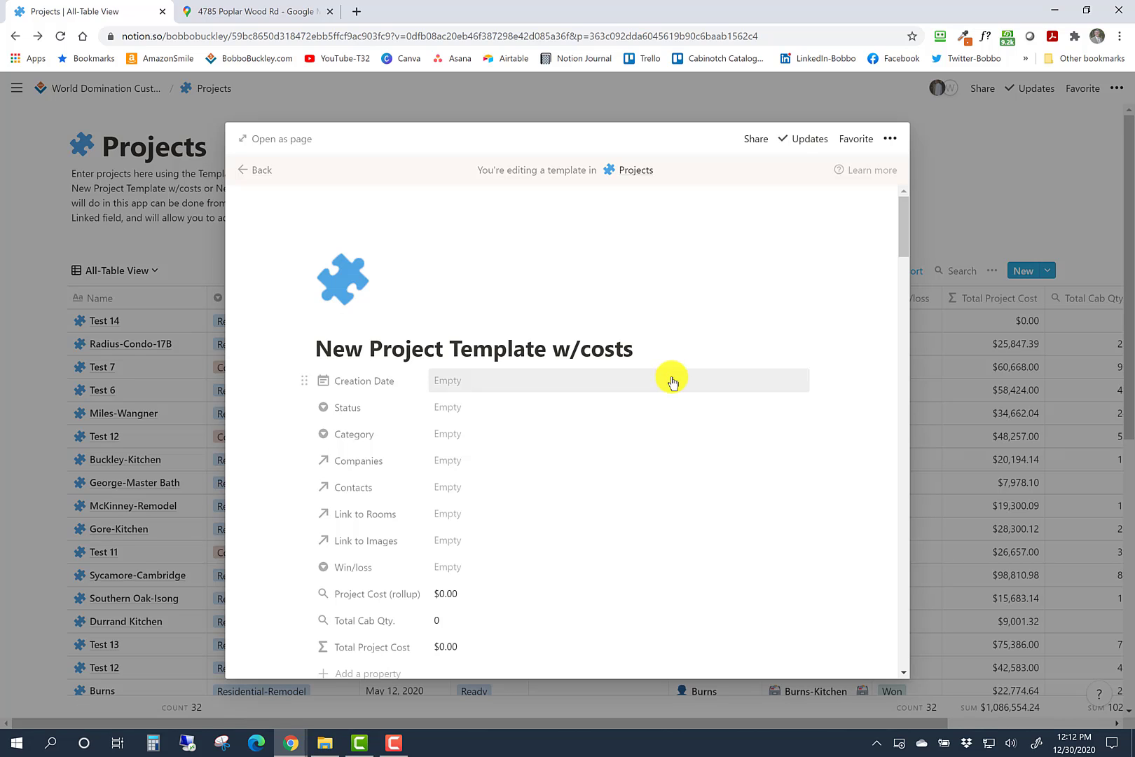
pyautogui.scroll(-2, 658, 378)
pyautogui.scroll(-4, 652, 381)
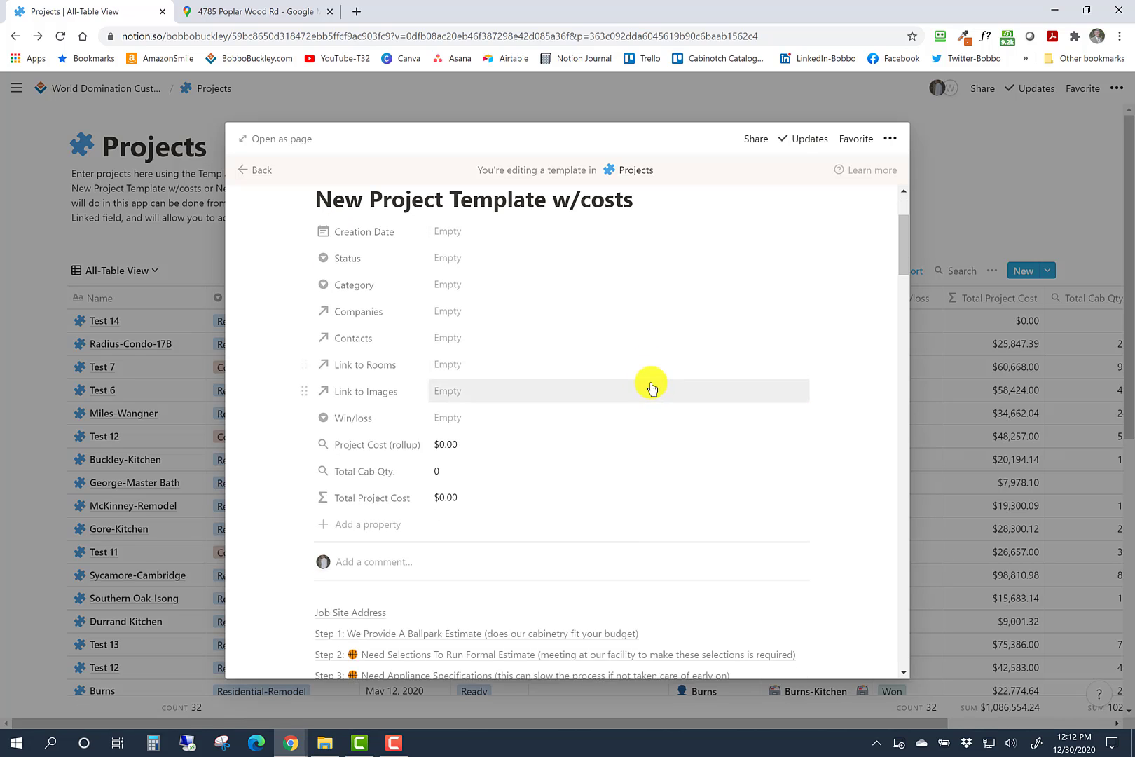
pyautogui.scroll(-5, 539, 401)
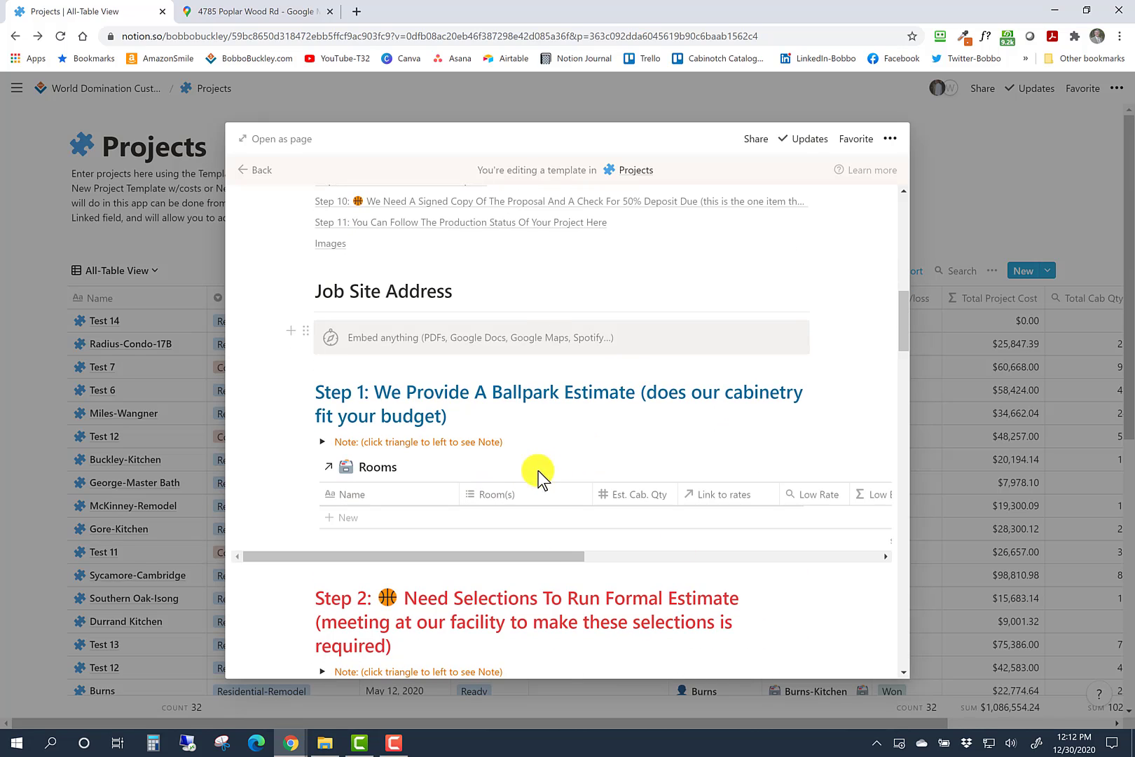
pyautogui.scroll(8, 600, 407)
pyautogui.scroll(3, 588, 396)
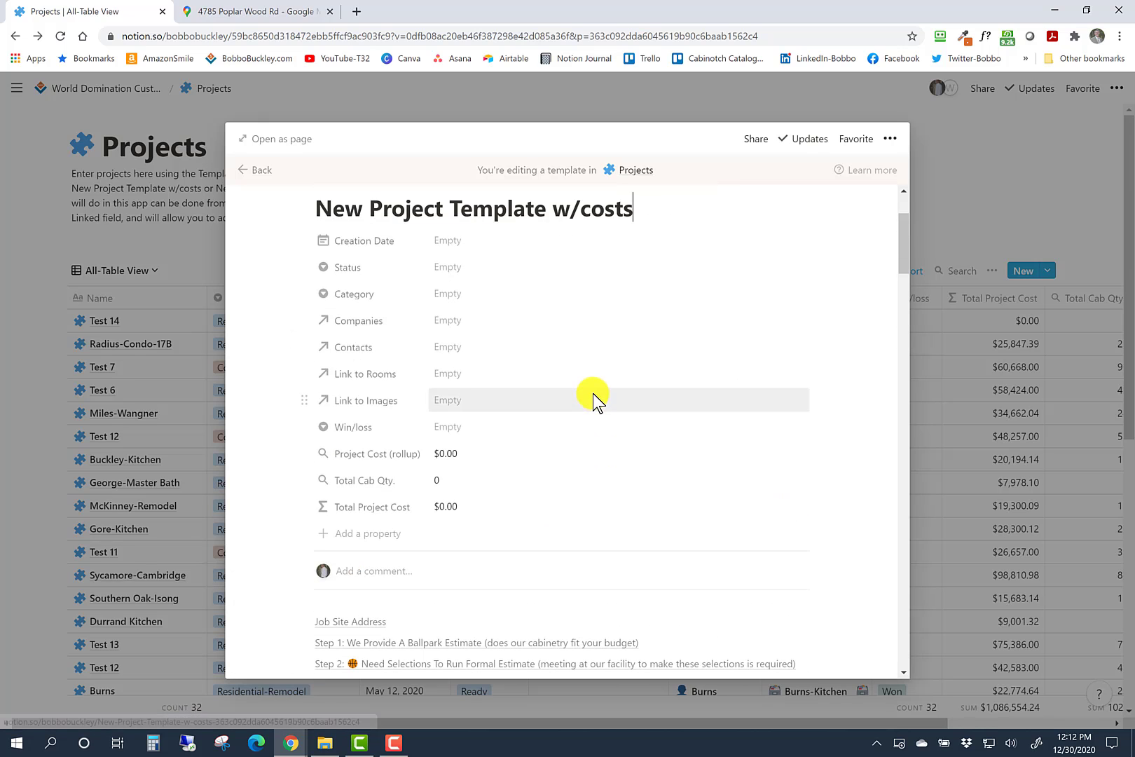